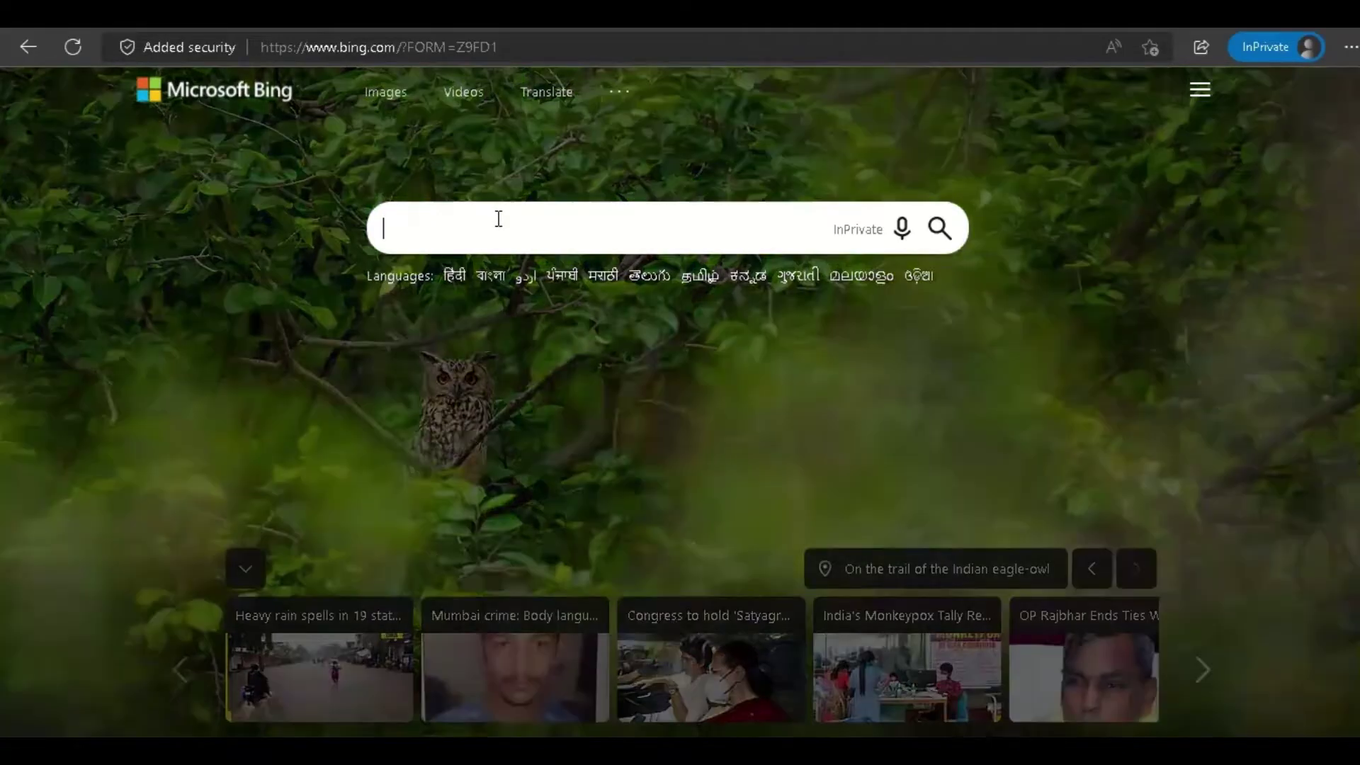
Search Bing for 'microsoft developer program' and open the Developer Program | Microsoft 365 Dev Center result.
type("micro")
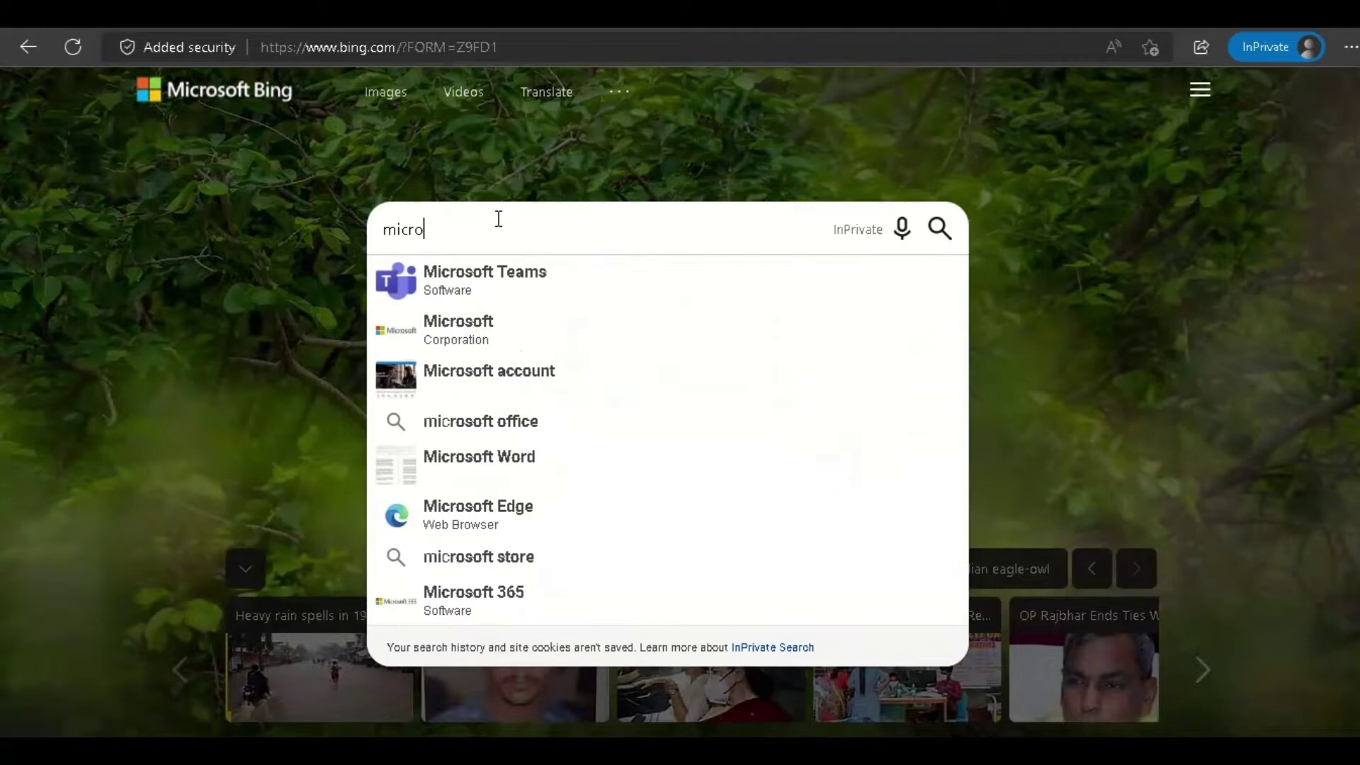
type("soft developer")
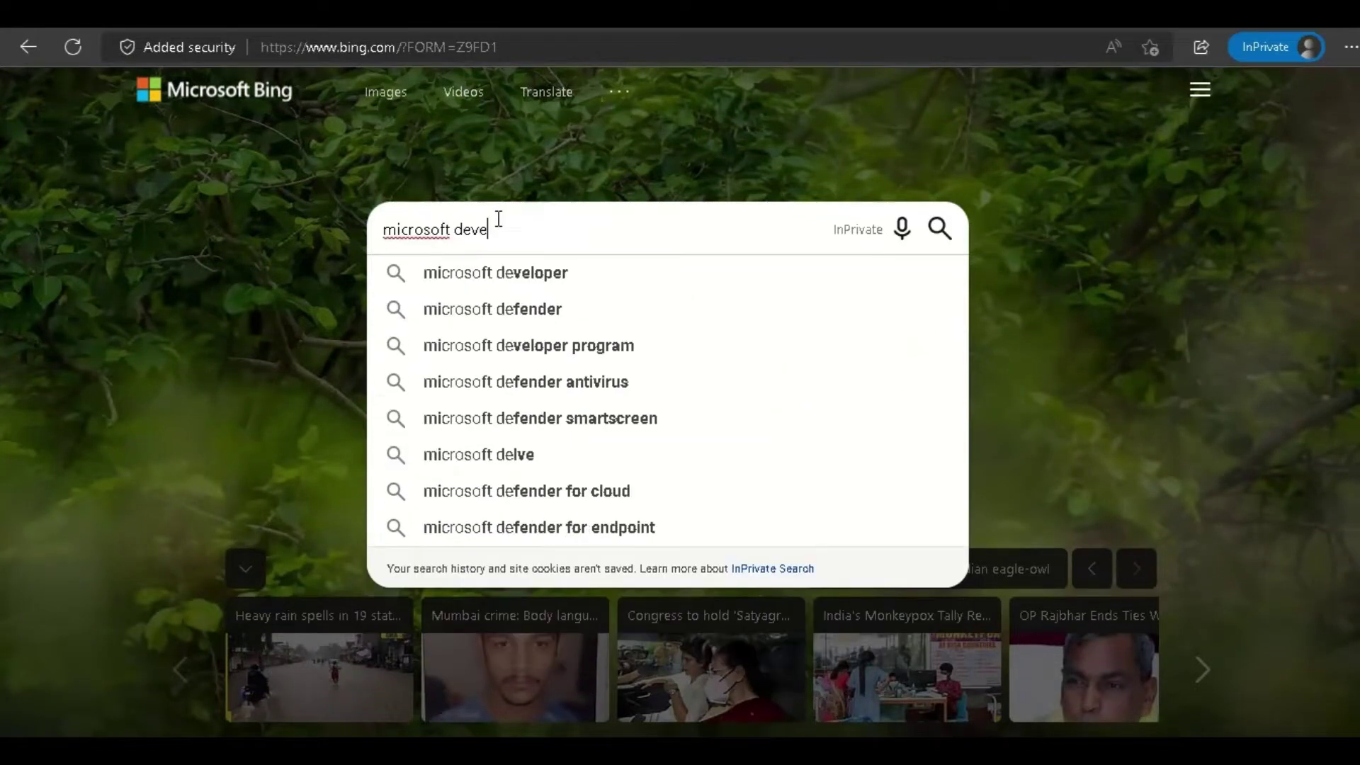
key("Down")
key("Down")
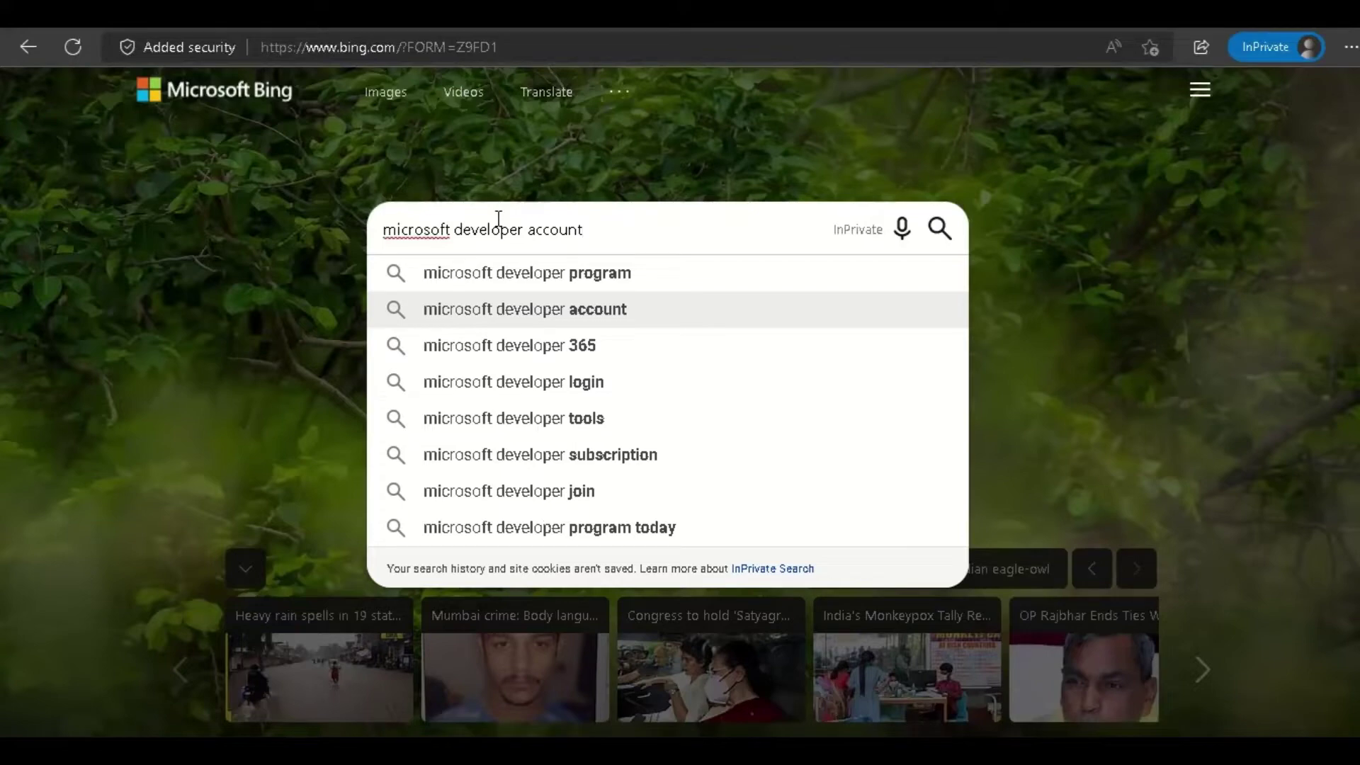
key("Up")
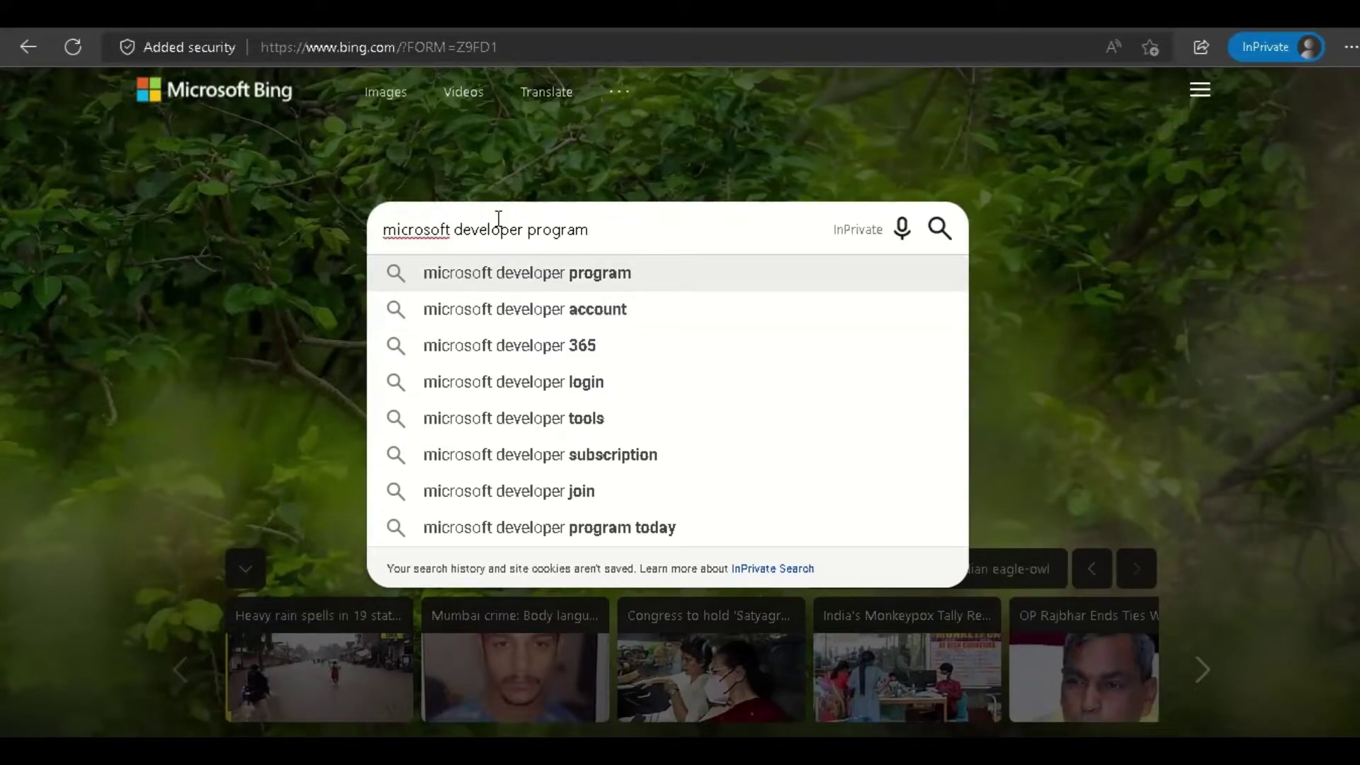
key("Return")
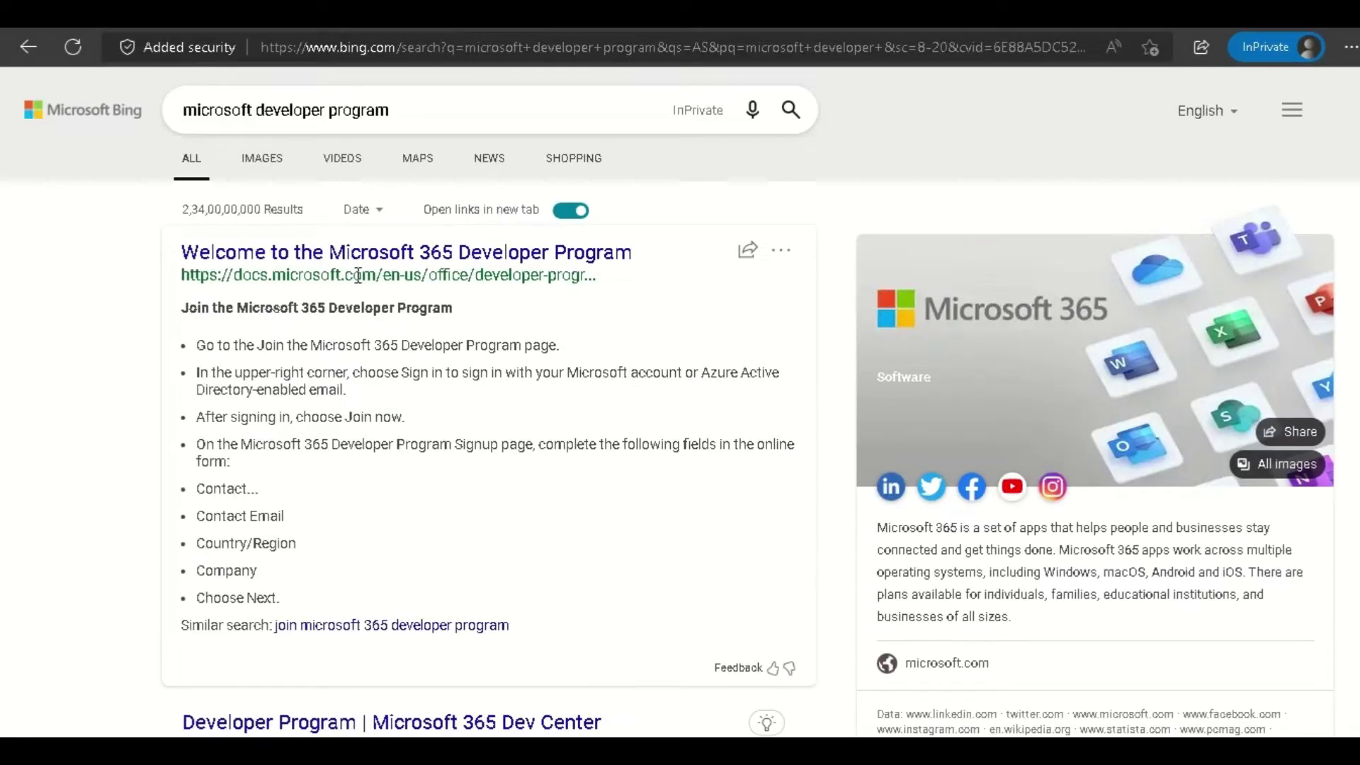
scroll(398, 367, "down", 5)
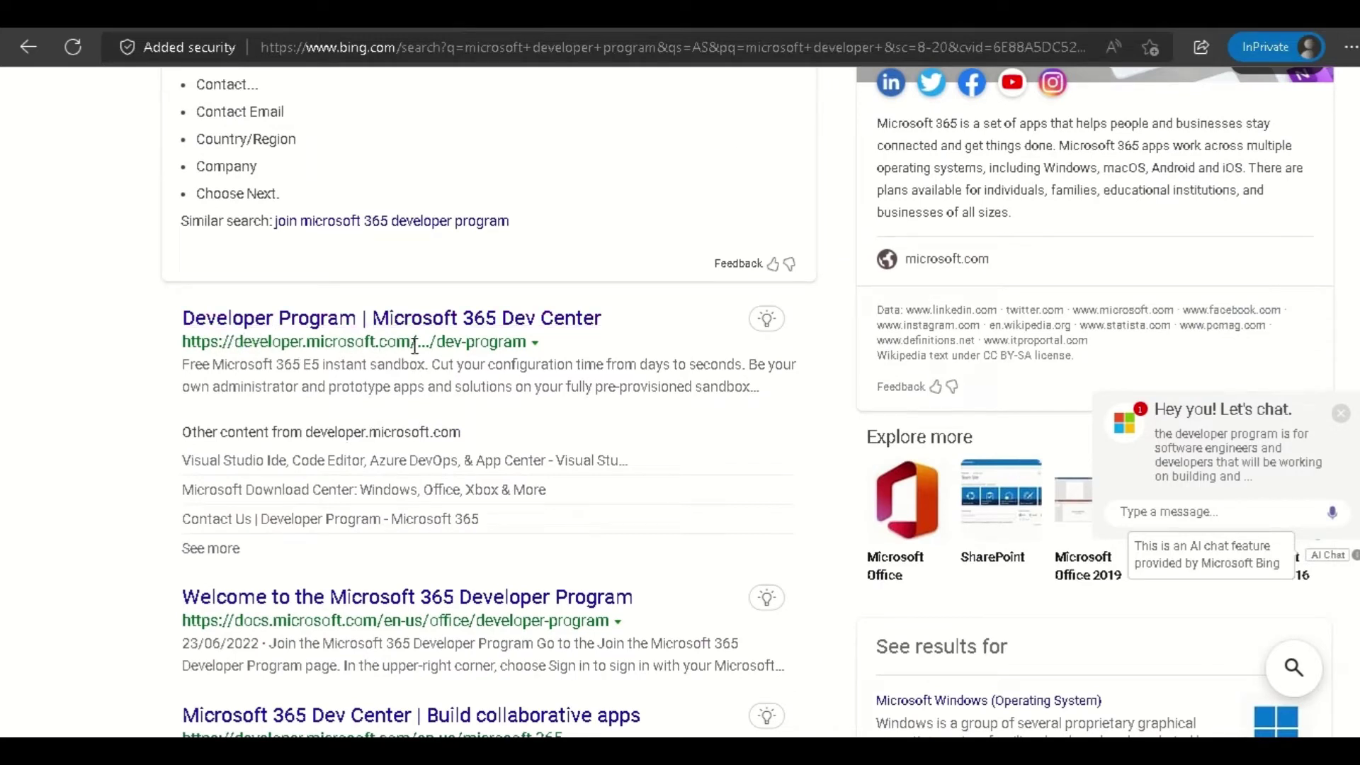
left_click(591, 328)
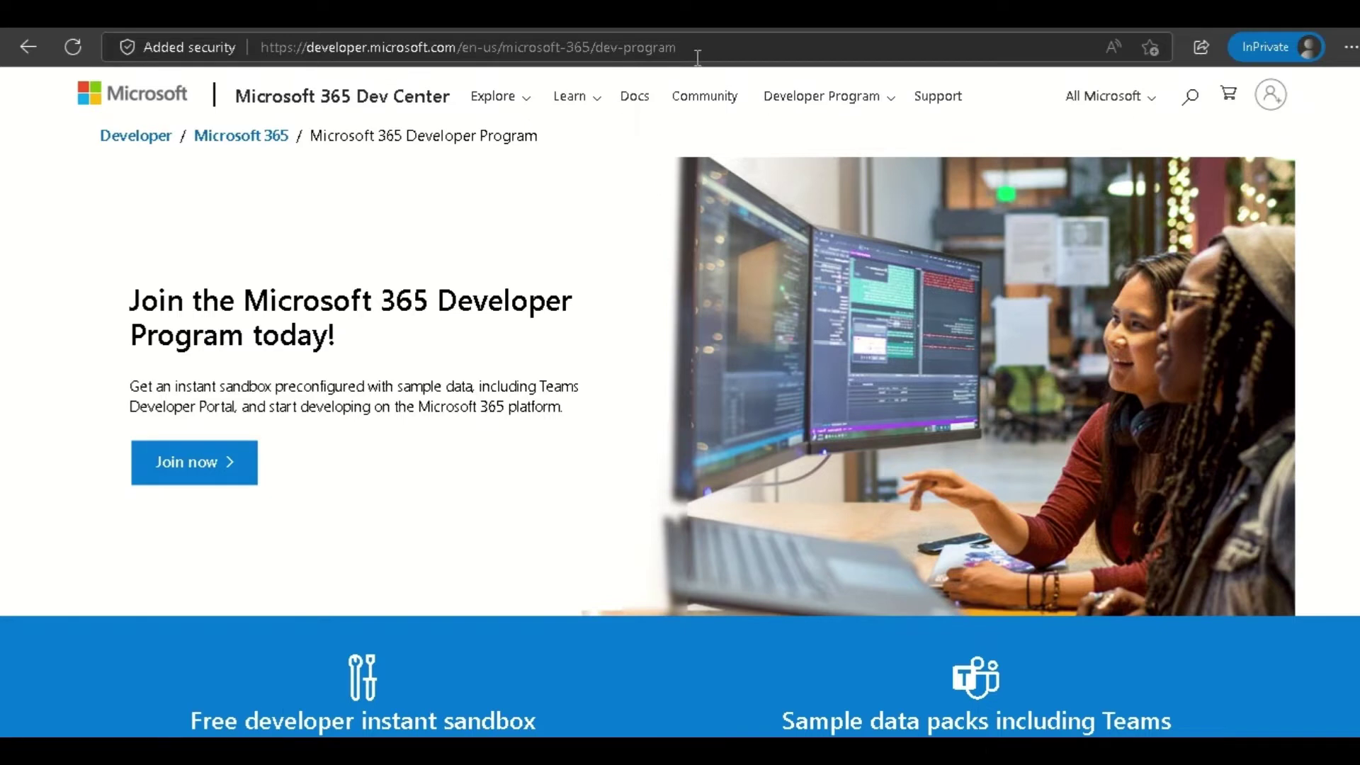
Read the Join headline, the E5 instant sandbox heading and the 25 user licenses line.
left_click_drag(169, 303, 362, 328)
left_click(365, 334)
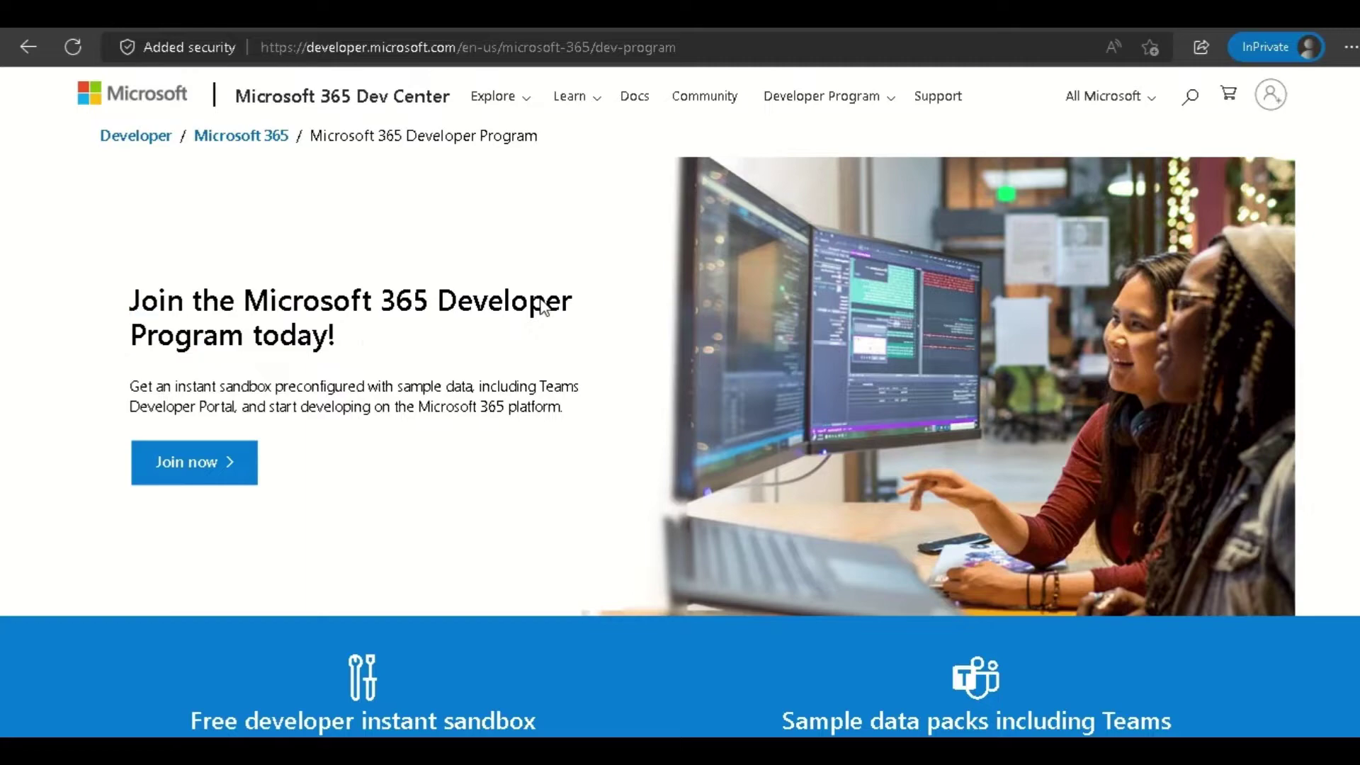
scroll(344, 371, "down", 10)
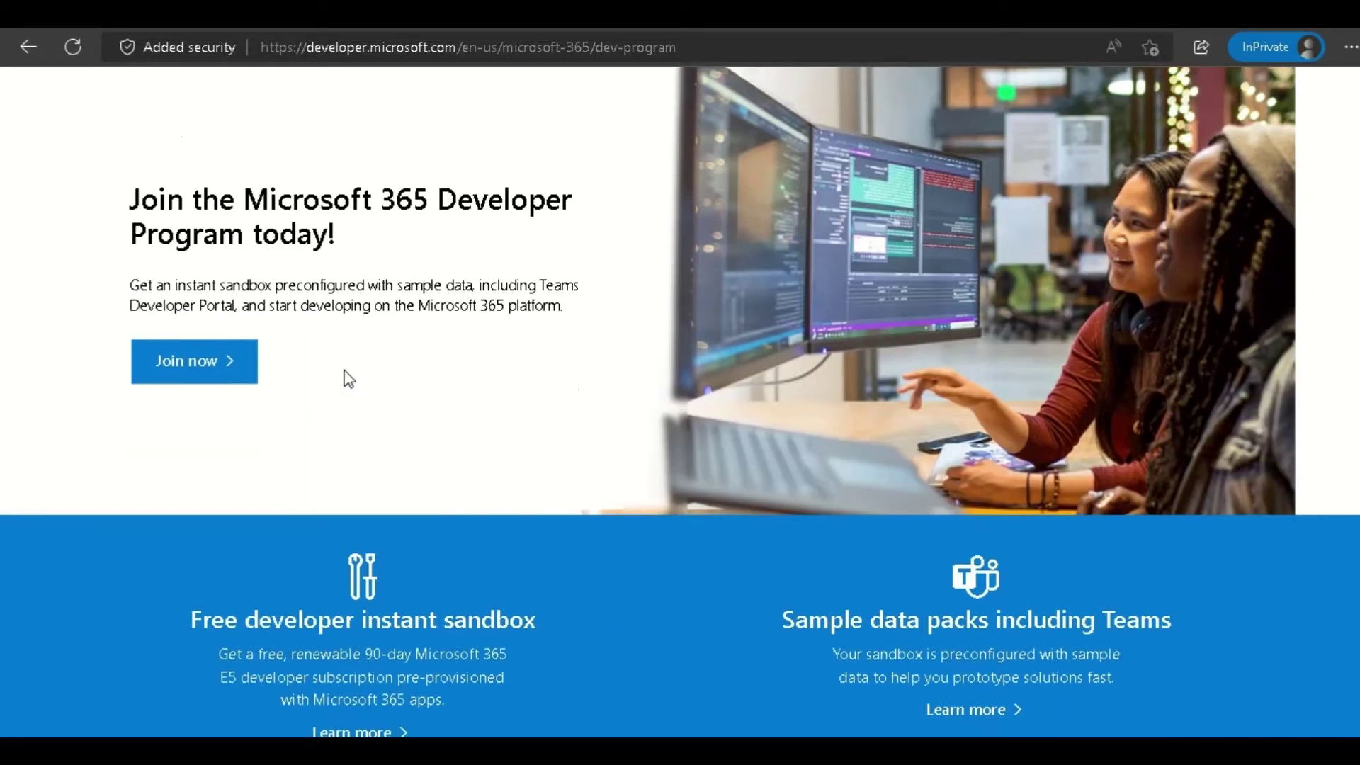
scroll(348, 378, "down", 4)
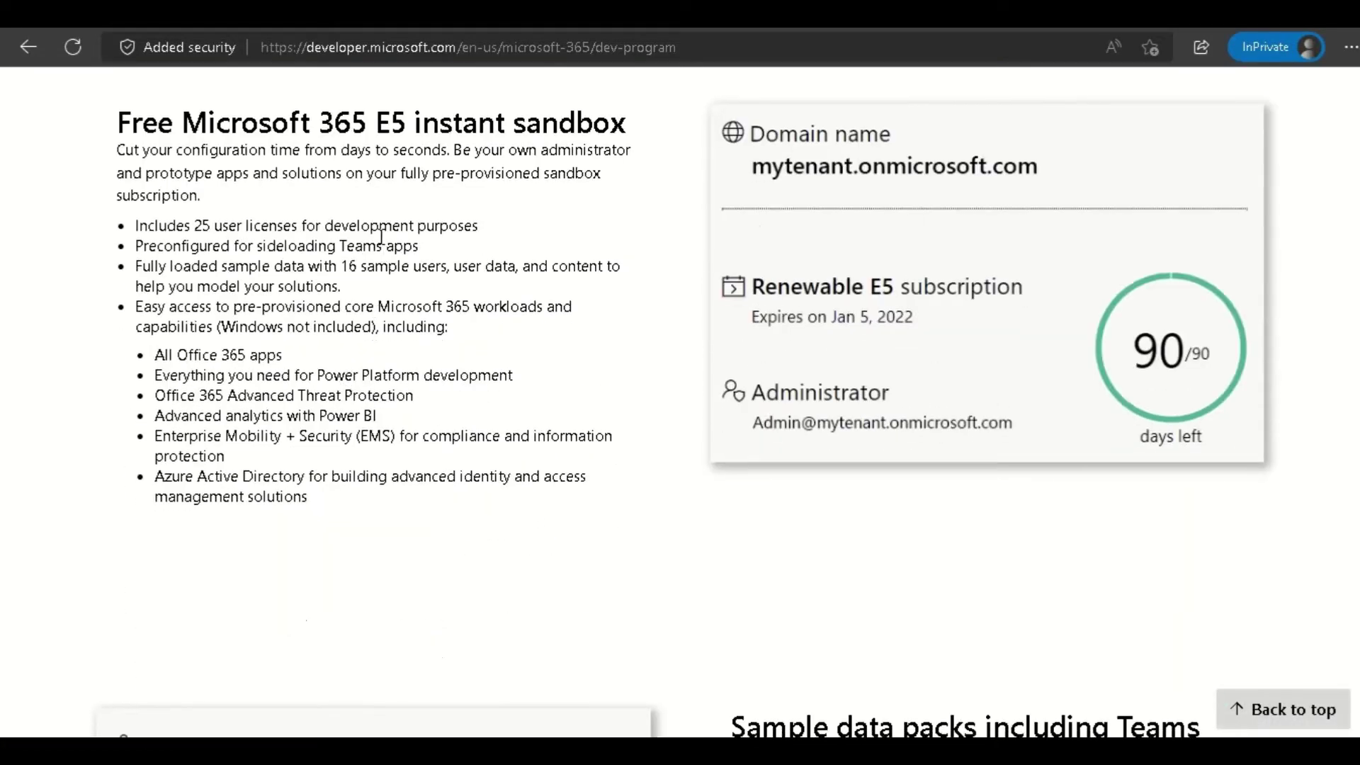
left_click_drag(303, 114, 640, 104)
left_click(625, 108)
left_click_drag(195, 228, 516, 229)
left_click(516, 227)
Review the included features: Office 365 apps, Power Platform, Advanced Threat Protection, Power BI, Azure Active Directory.
left_click_drag(153, 361, 304, 368)
left_click(303, 368)
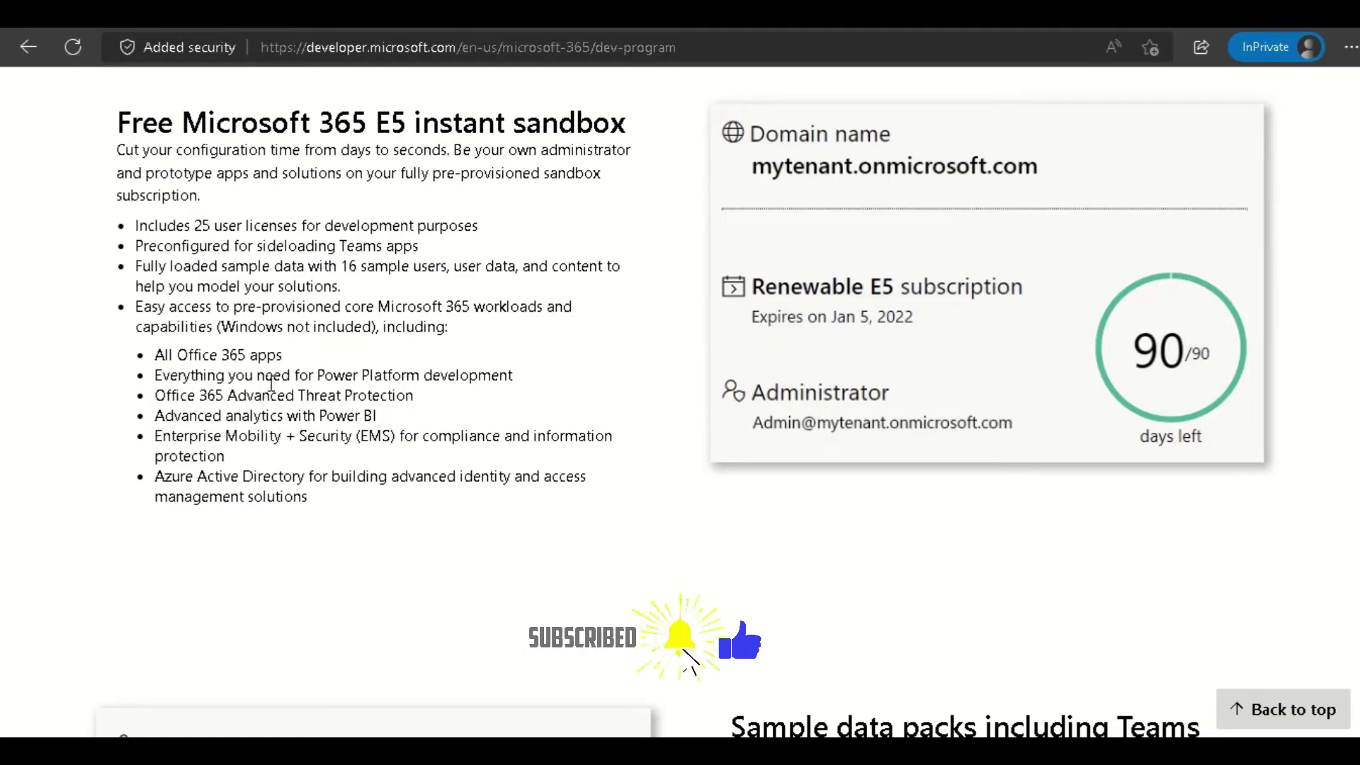
left_click_drag(293, 375, 522, 378)
left_click(521, 377)
left_click_drag(200, 398, 418, 397)
left_click(313, 411)
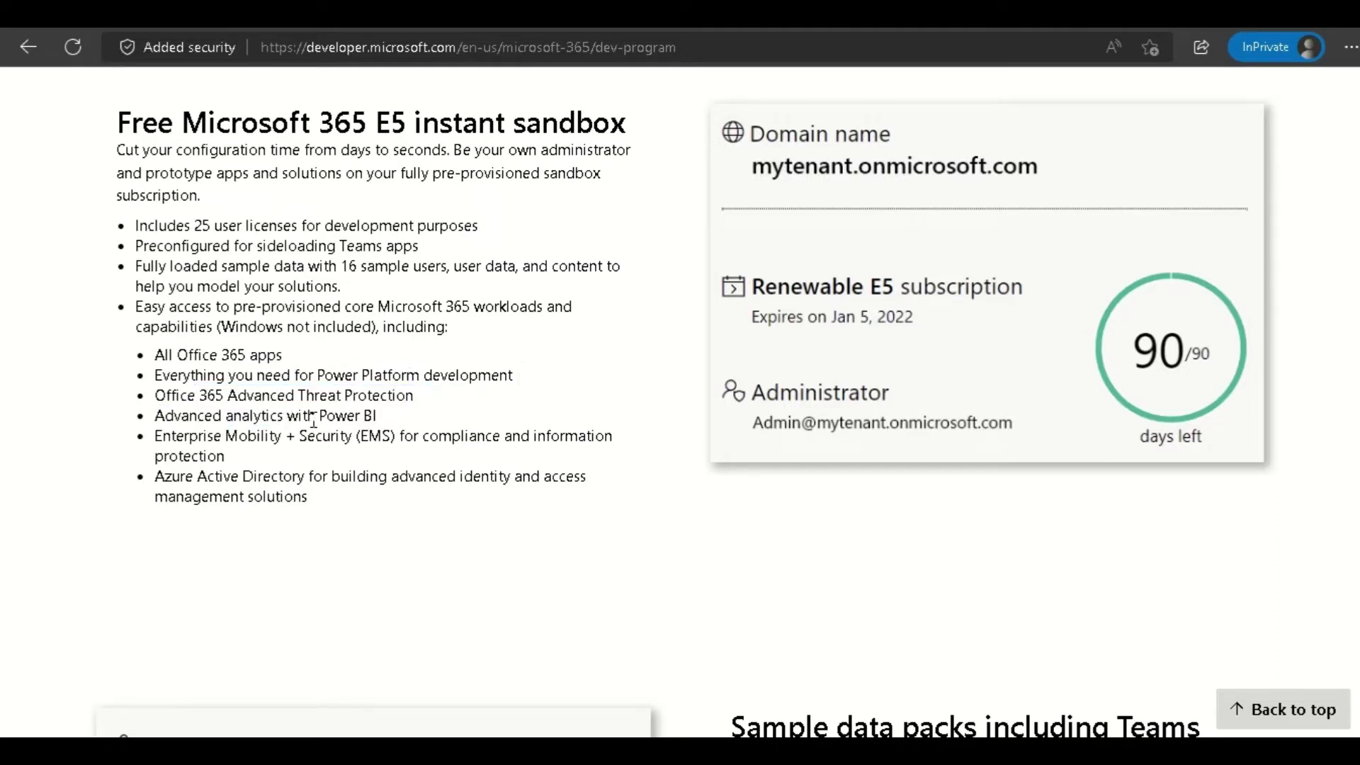
left_click_drag(313, 421, 408, 426)
left_click(405, 426)
left_click_drag(243, 416, 150, 474)
left_click(335, 514)
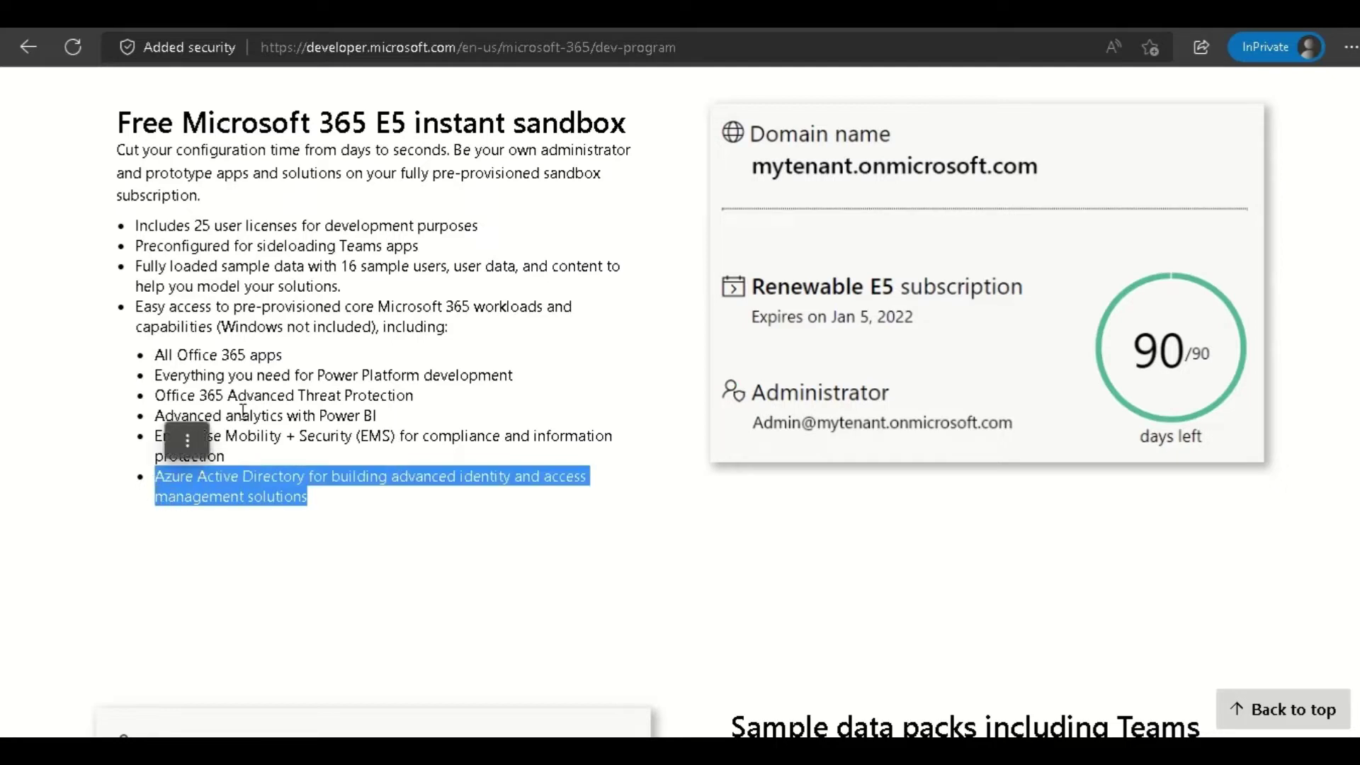
left_click(243, 502)
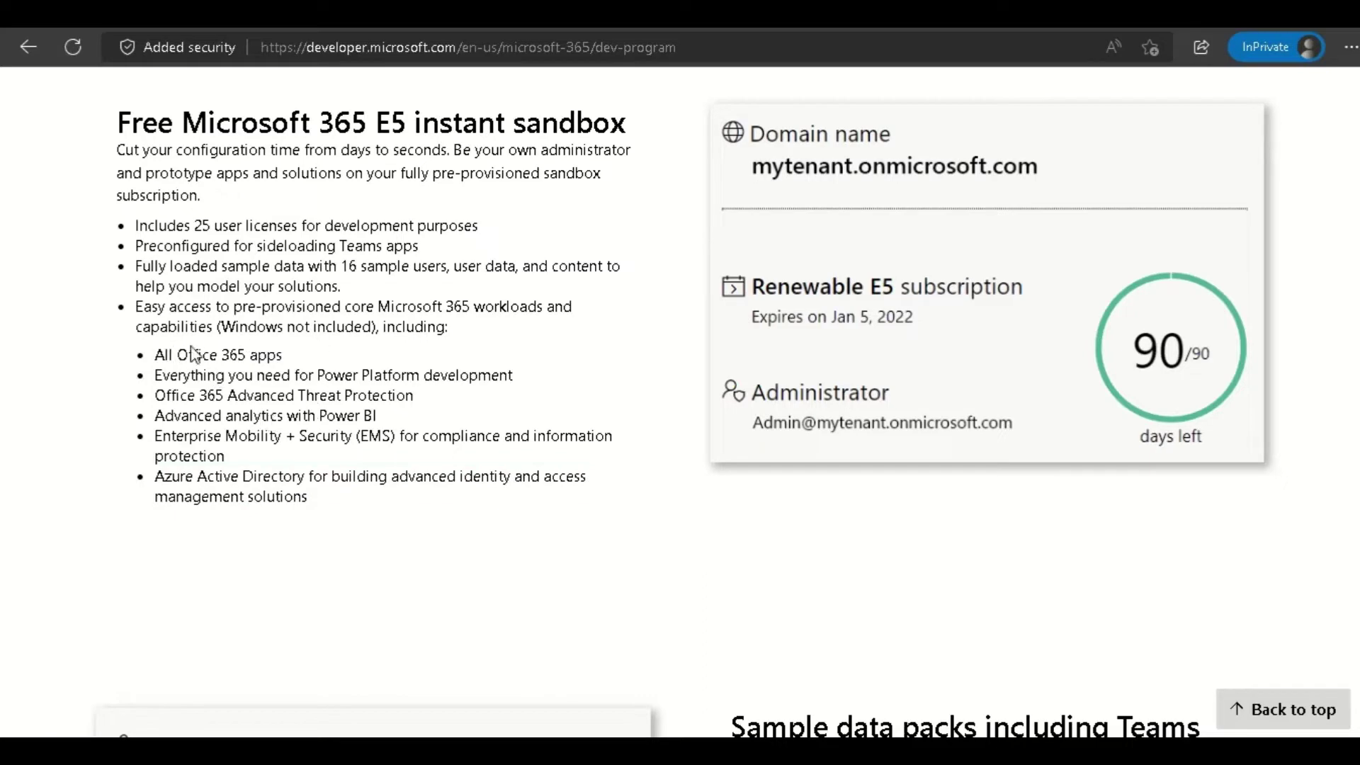
Recheck the All Office 365 apps item, then start joining with Join now.
left_click_drag(157, 359, 297, 364)
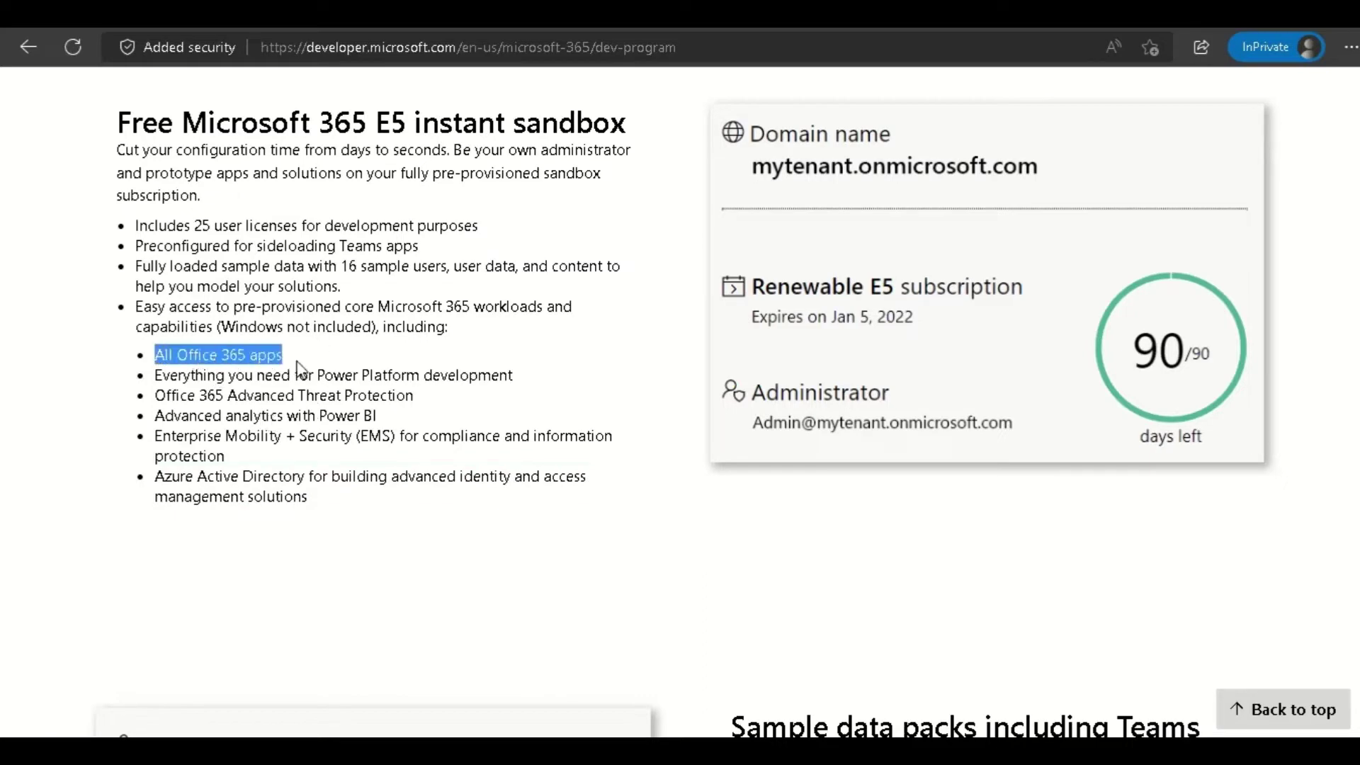
left_click(297, 367)
scroll(297, 363, "up", 15)
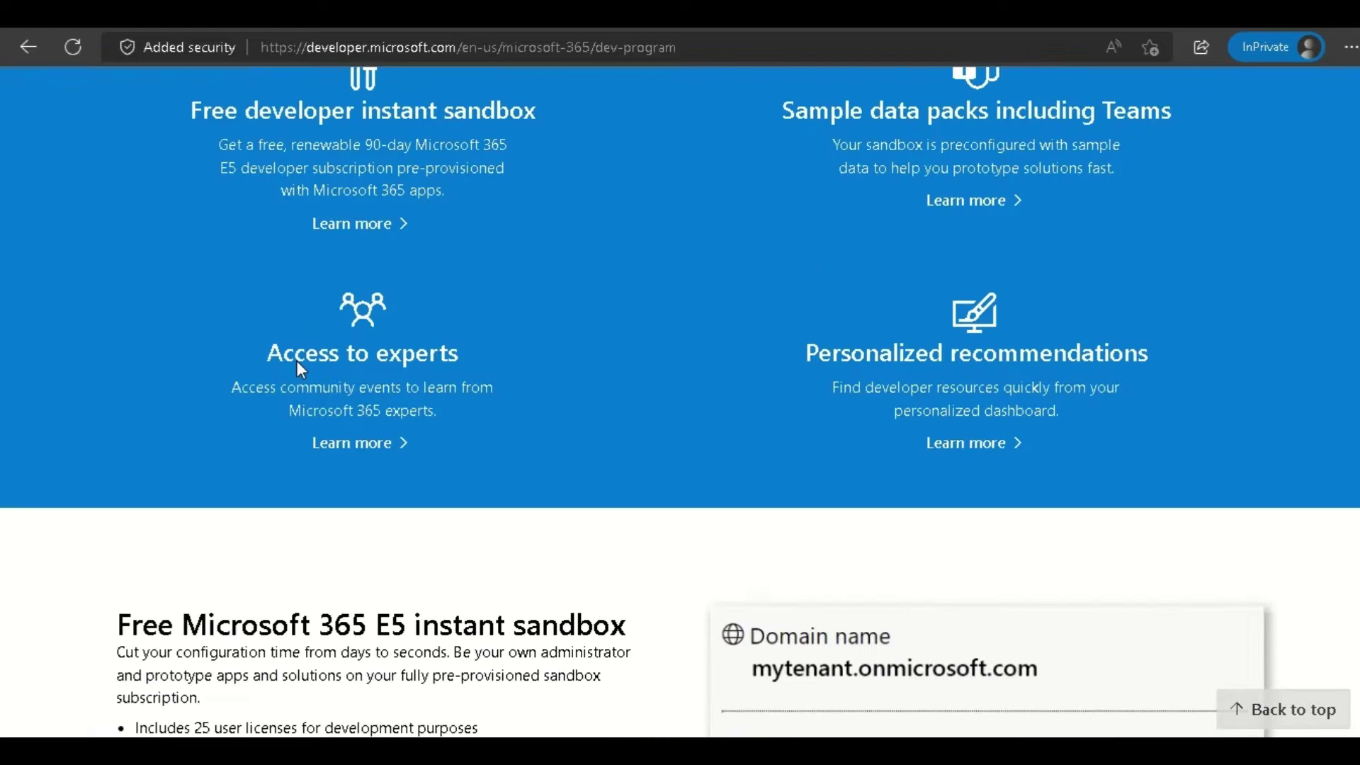
left_click(211, 470)
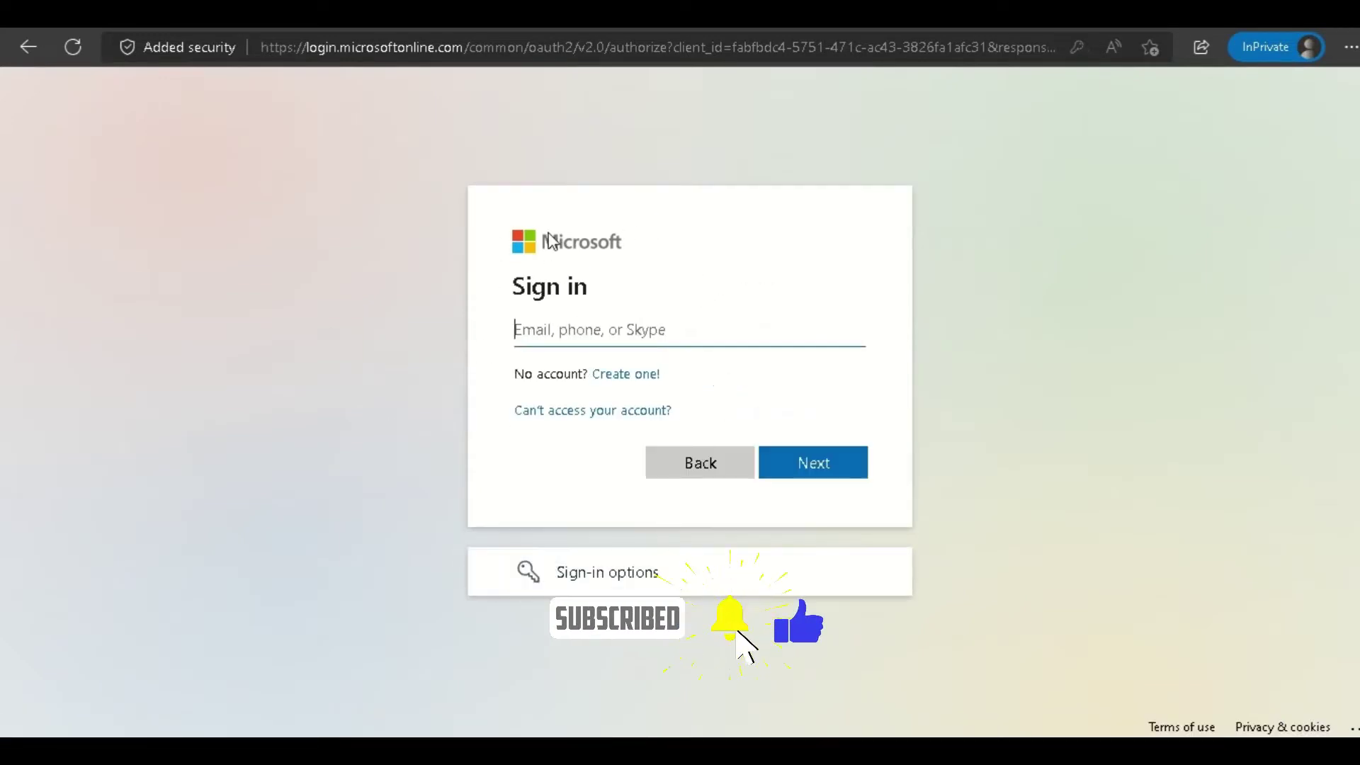
Sign in to the Microsoft account with its e-mail and password.
left_click(548, 330)
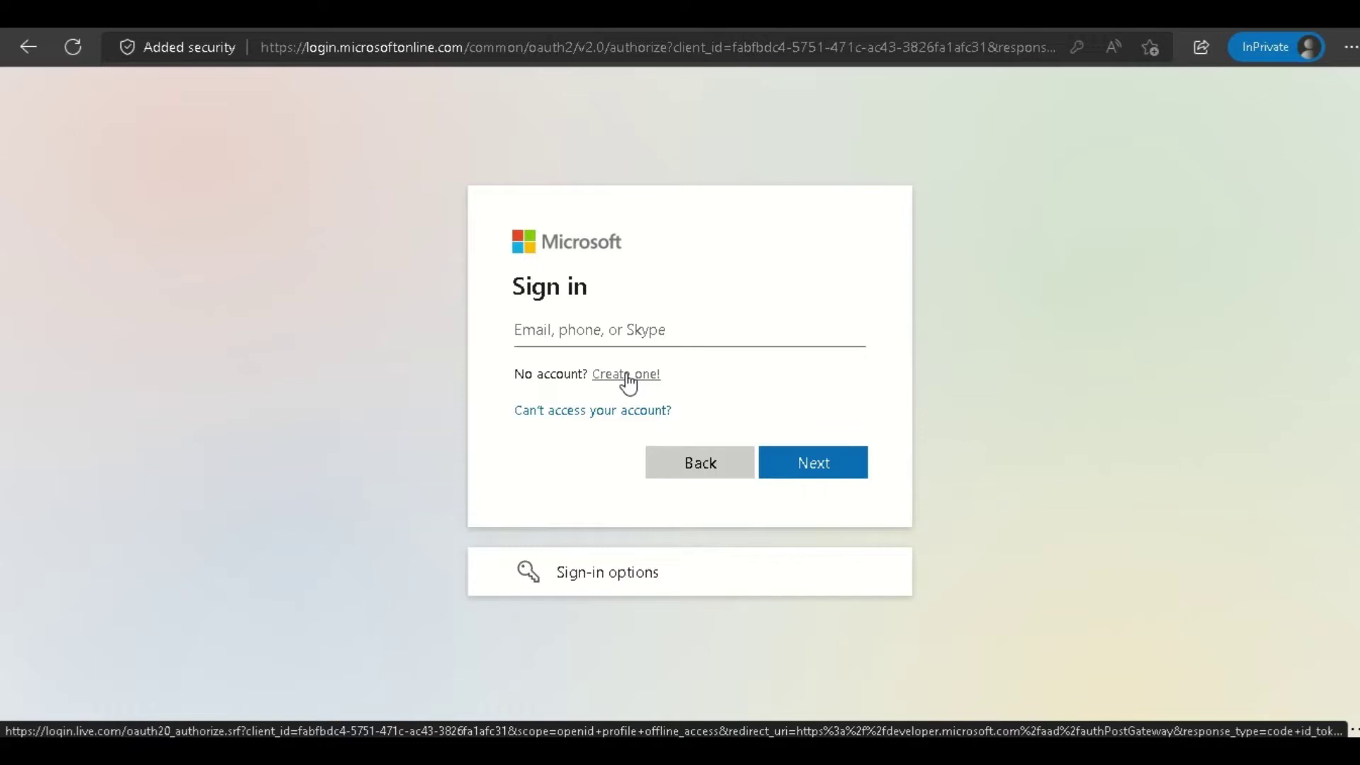
left_click(626, 375)
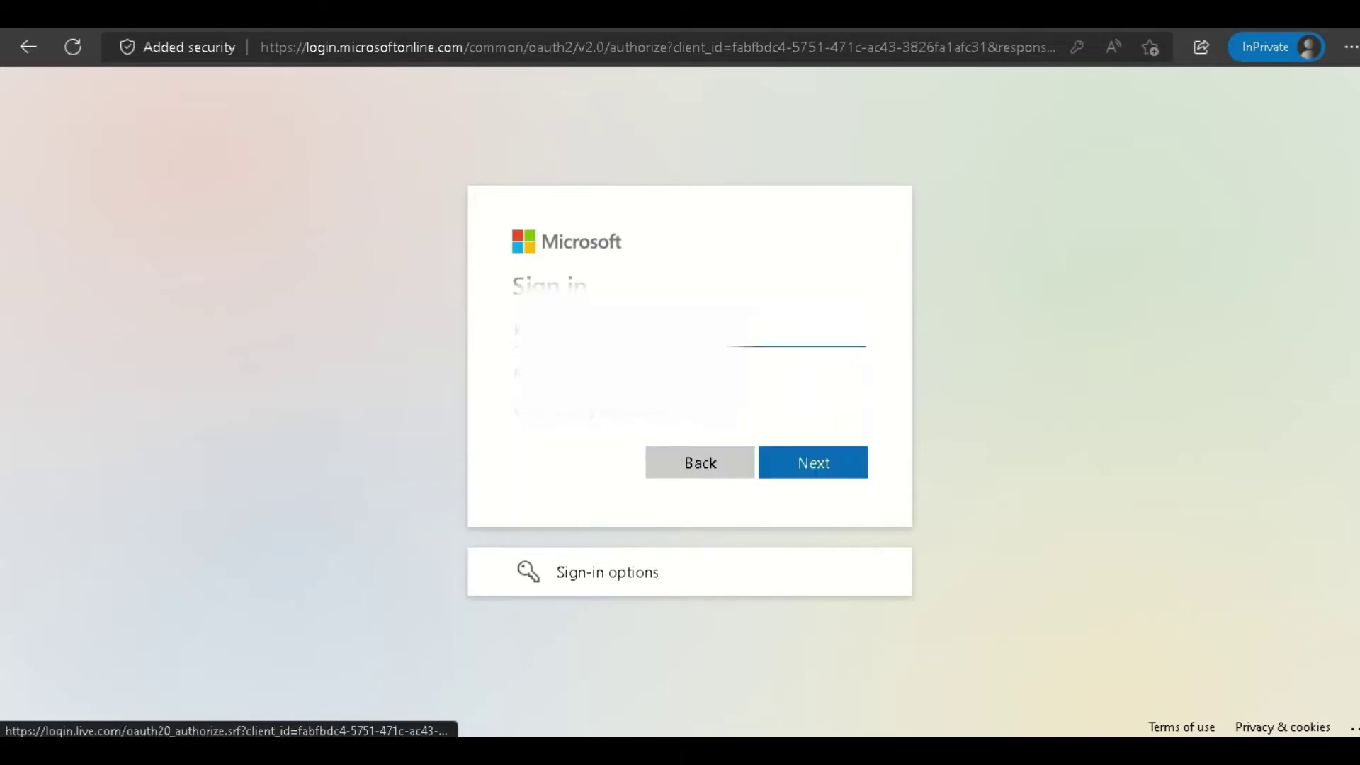
left_click(648, 418)
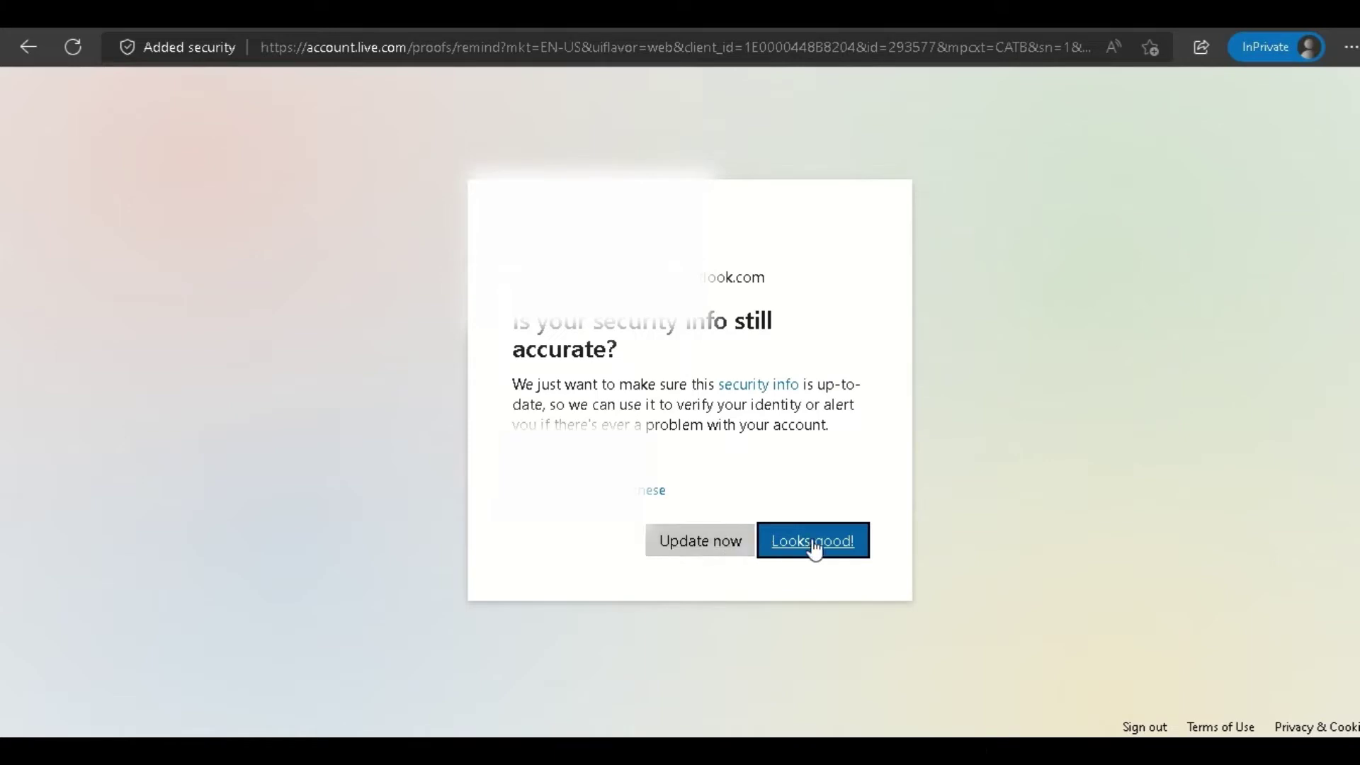
Confirm security info with Looks good!, stay signed in, and decline the Authenticator app.
left_click(814, 545)
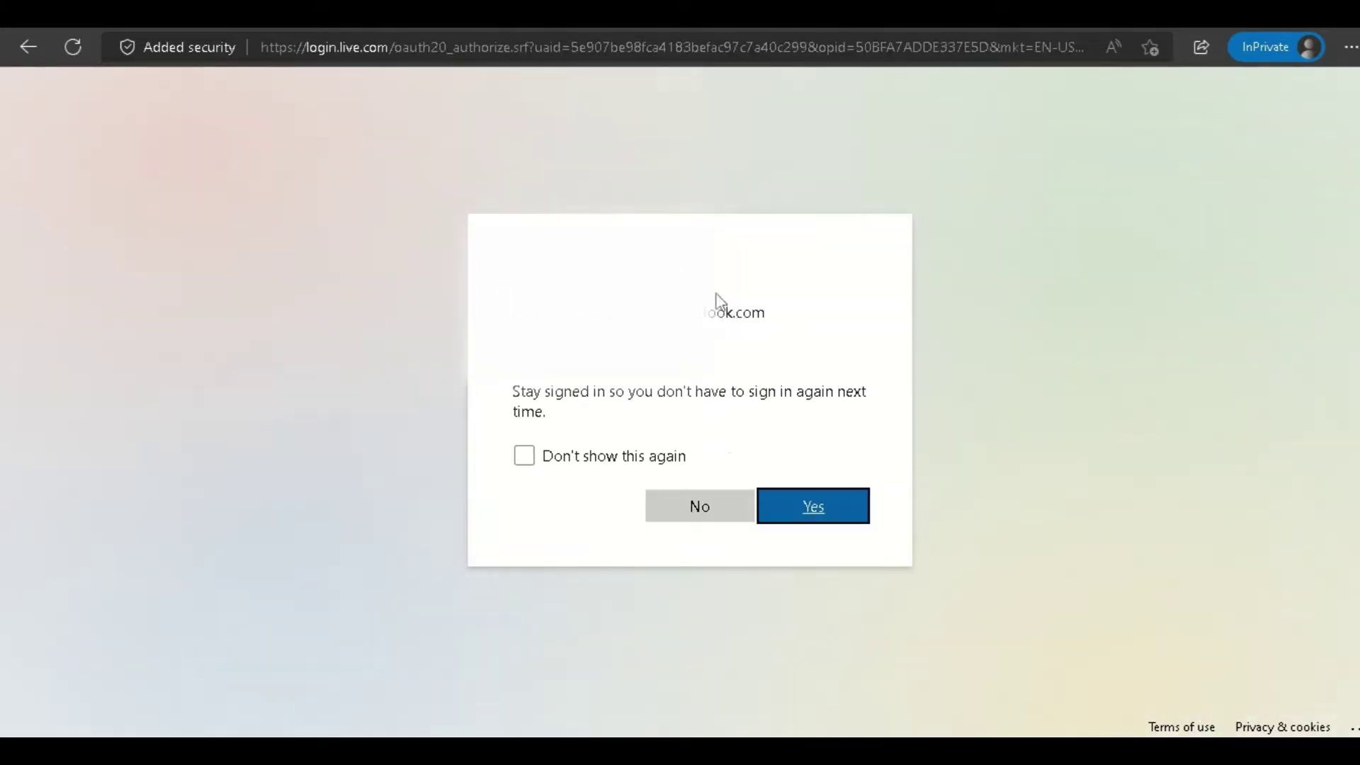
left_click(807, 509)
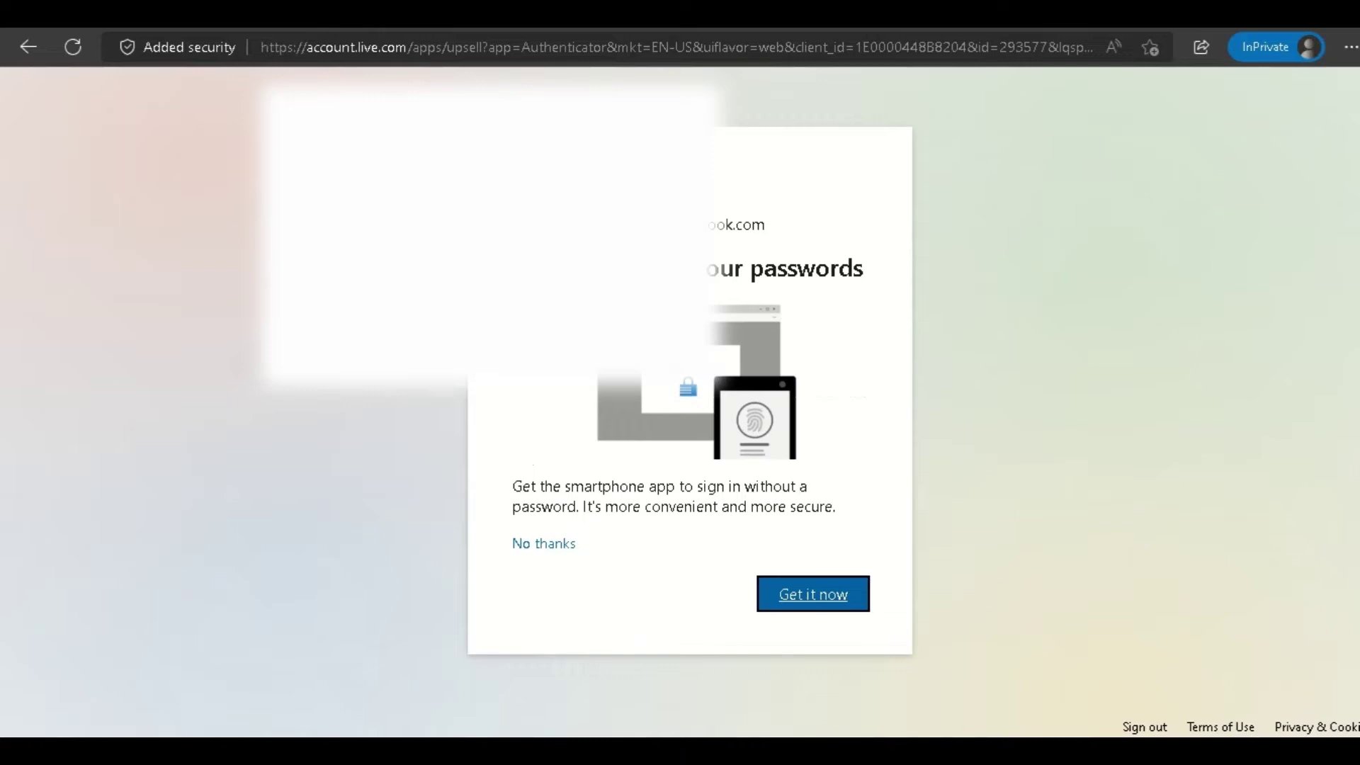
left_click(540, 553)
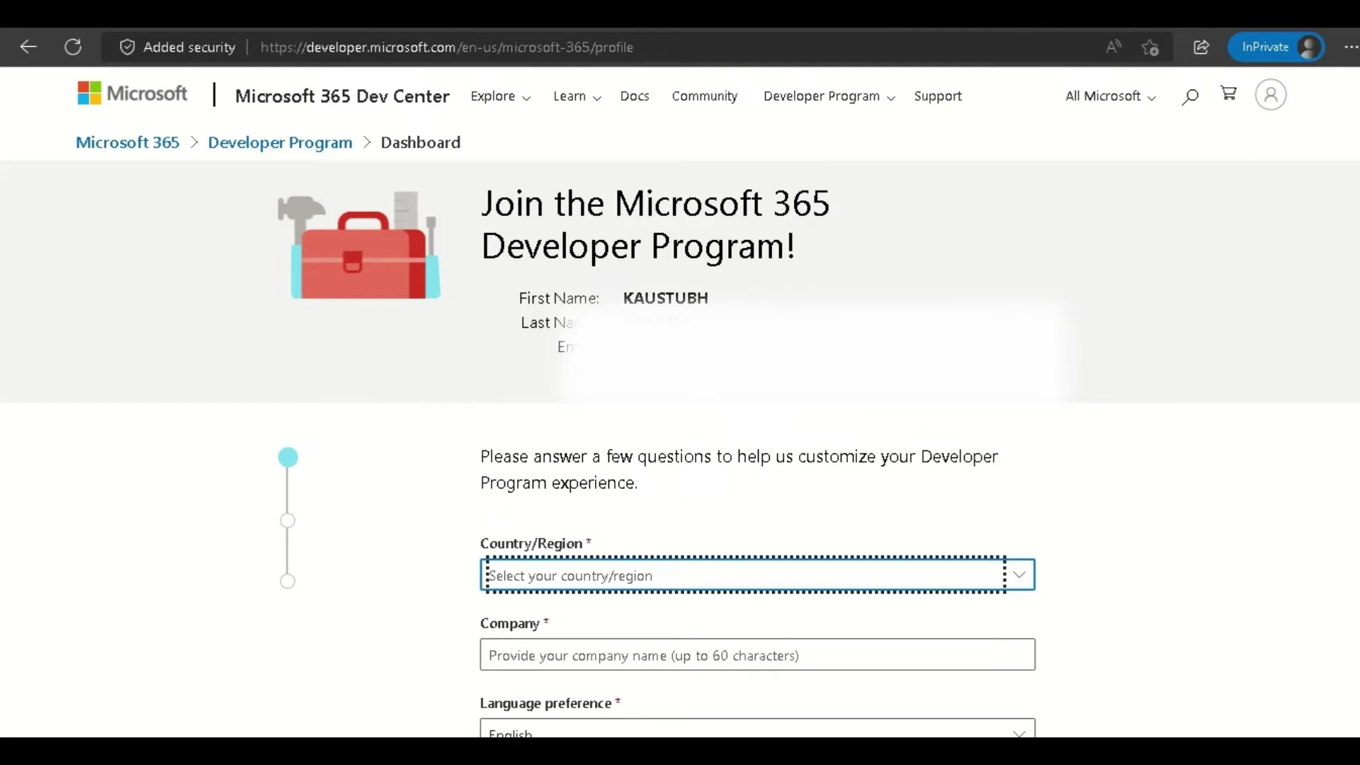
Choose India as the country/region and enter the company name.
scroll(729, 355, "down", 3)
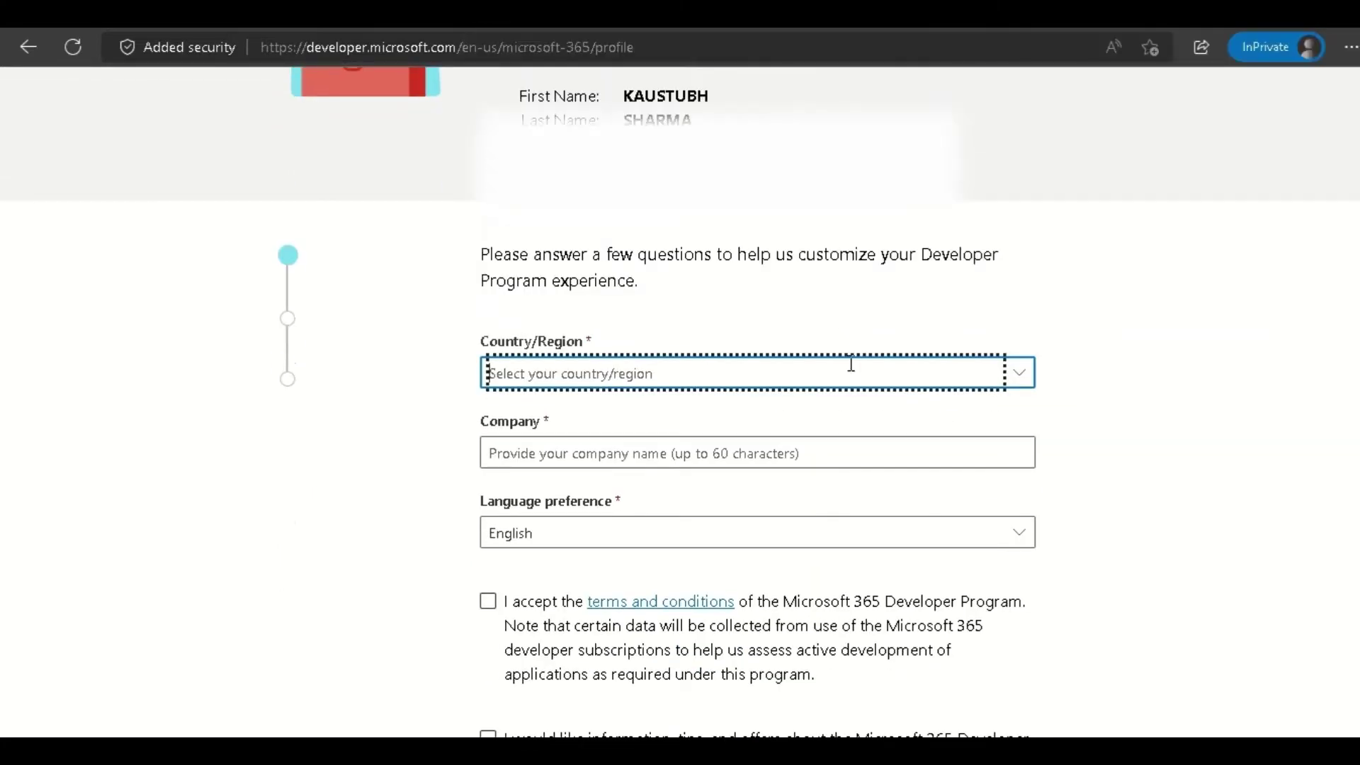
left_click(860, 372)
scroll(855, 376, "down", 15)
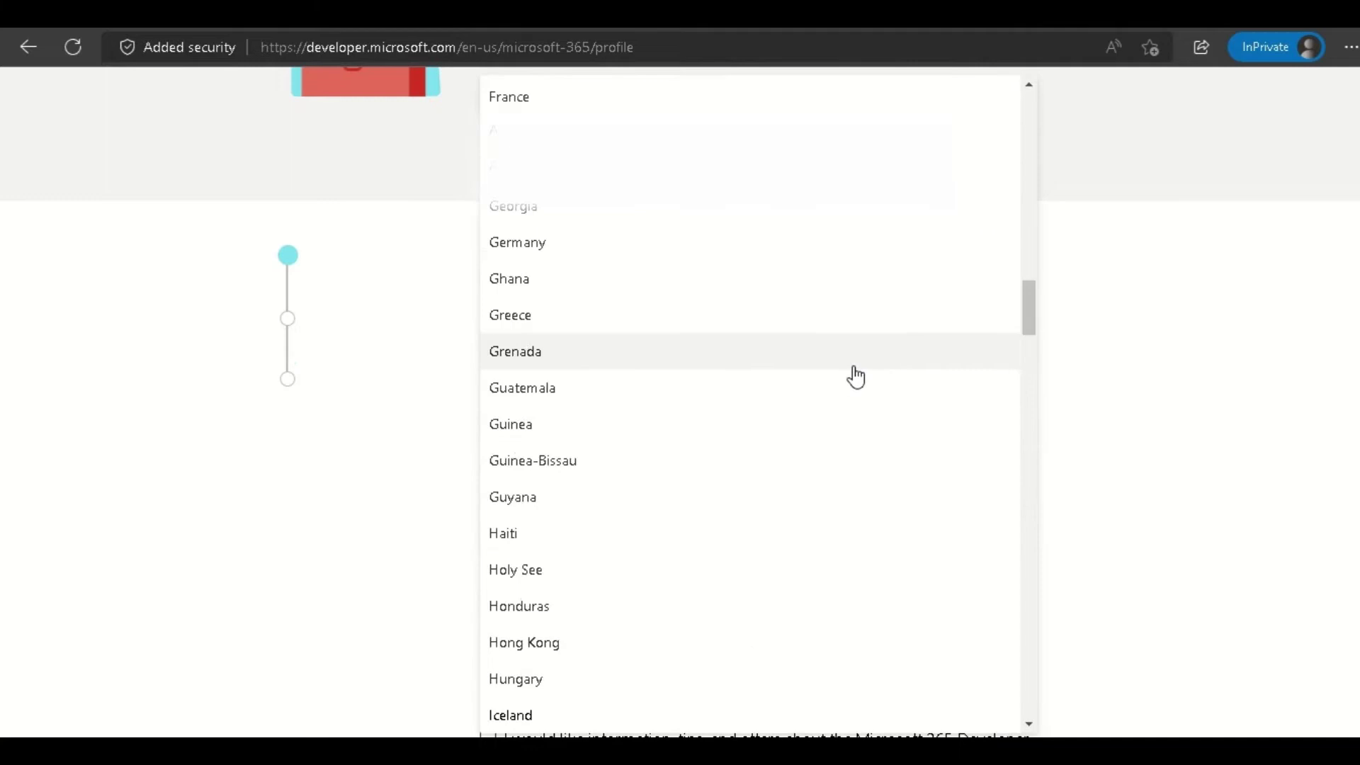
scroll(576, 653, "down", 3)
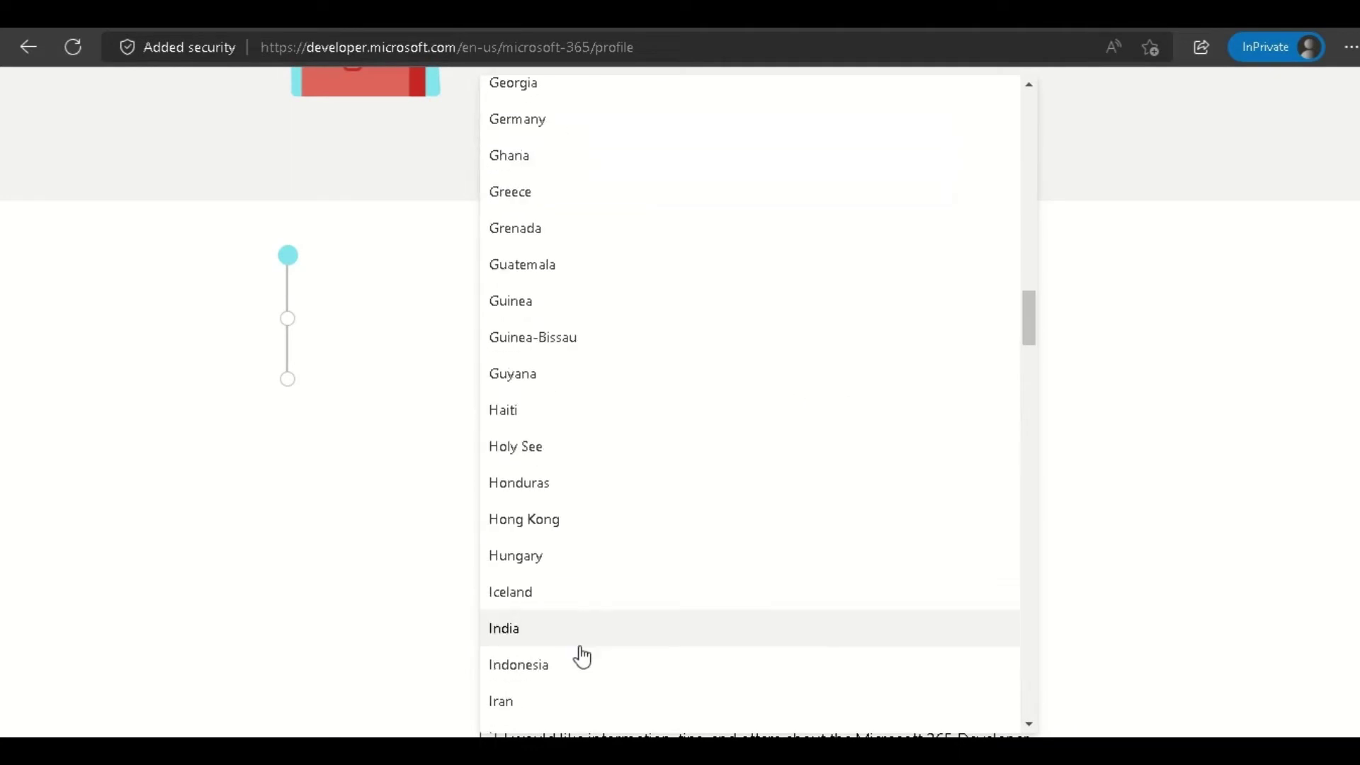
left_click(530, 535)
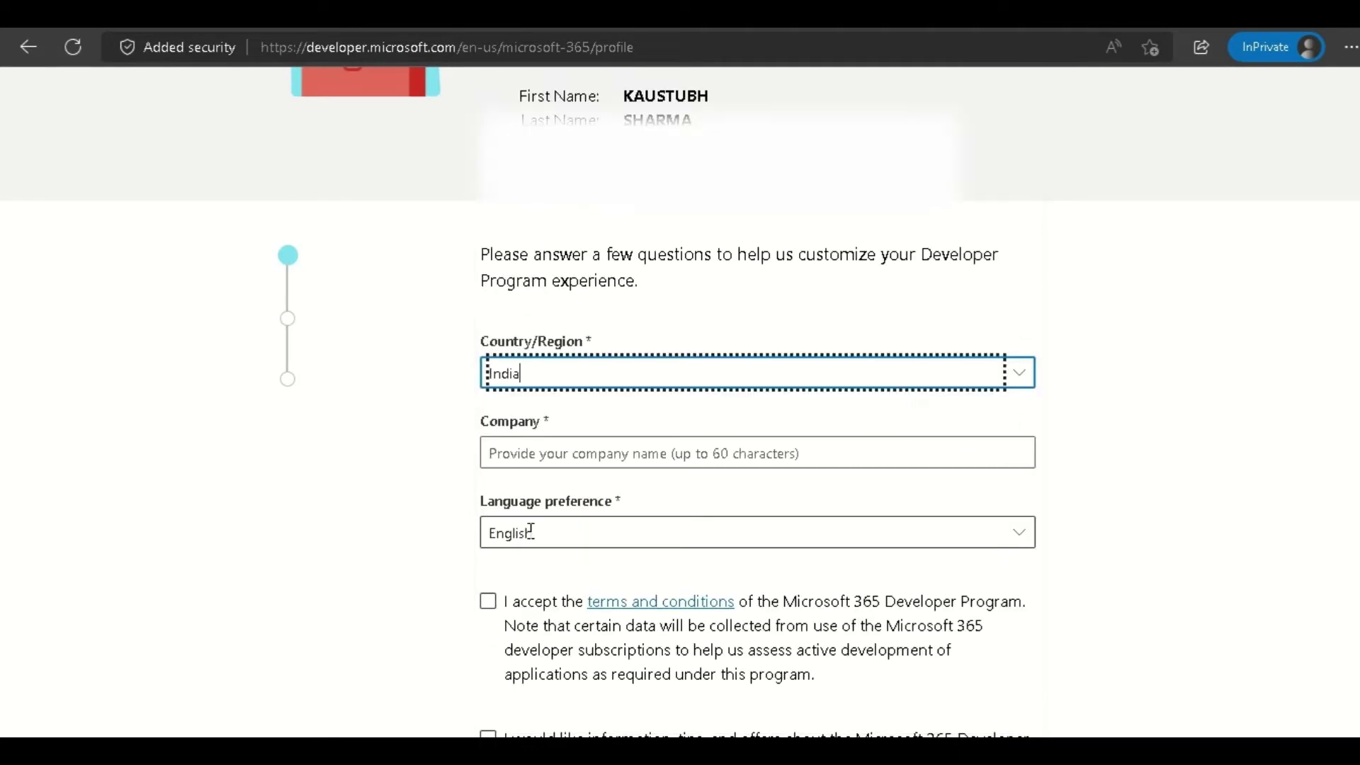
left_click(555, 456)
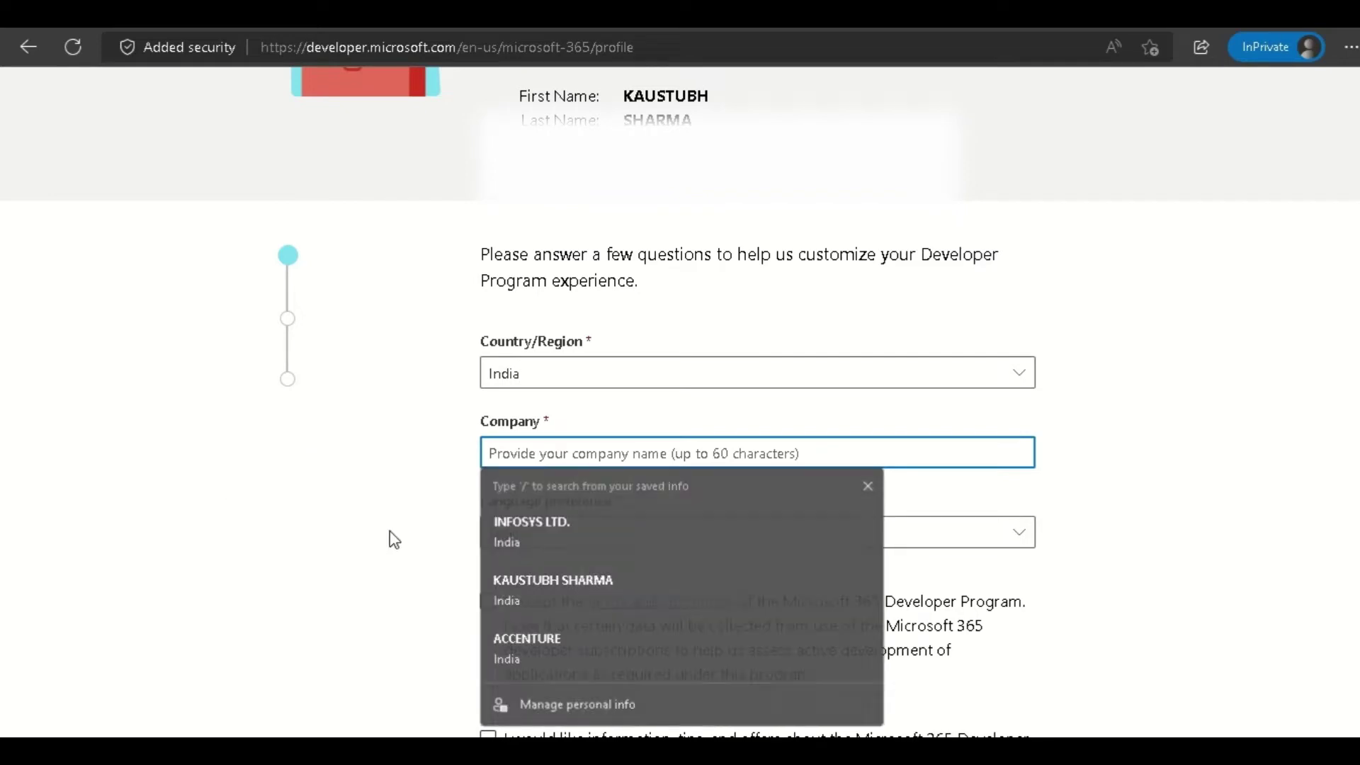
left_click(584, 466)
left_click(568, 449)
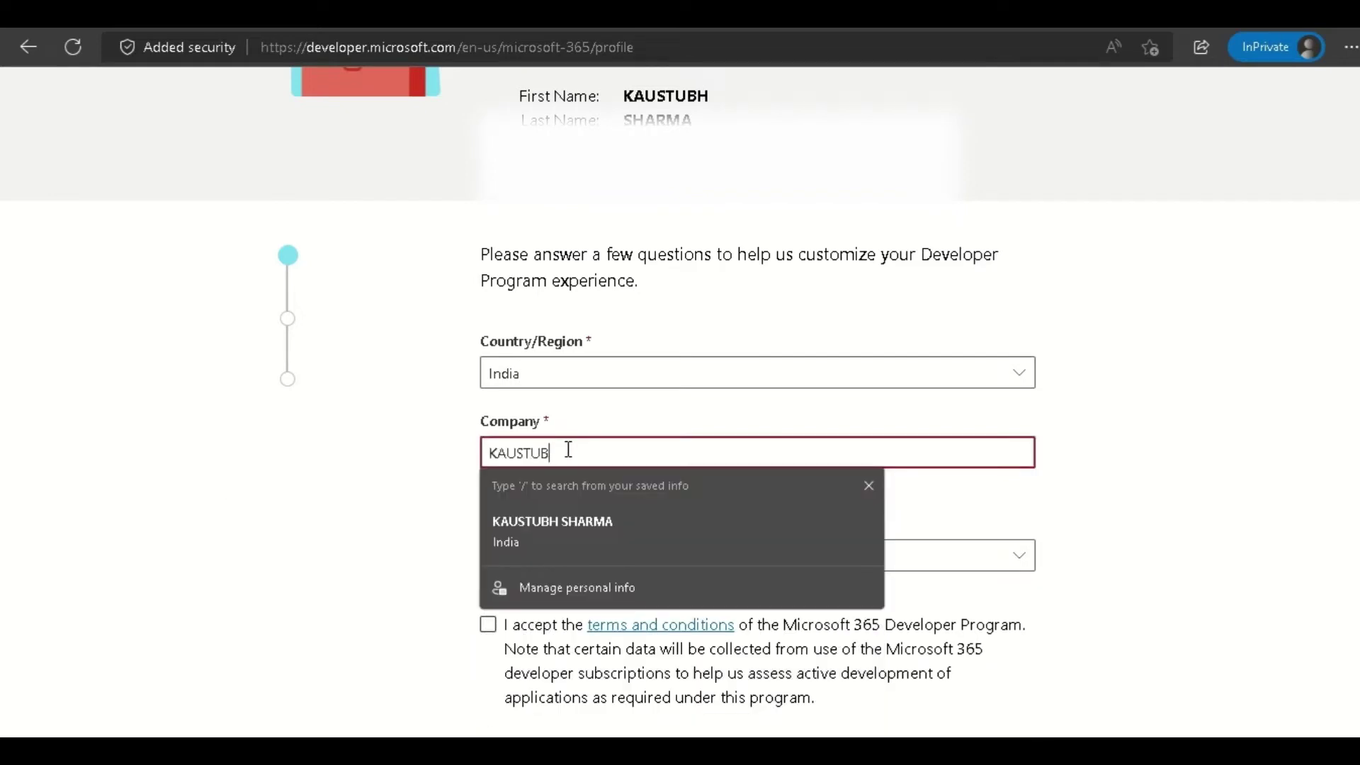
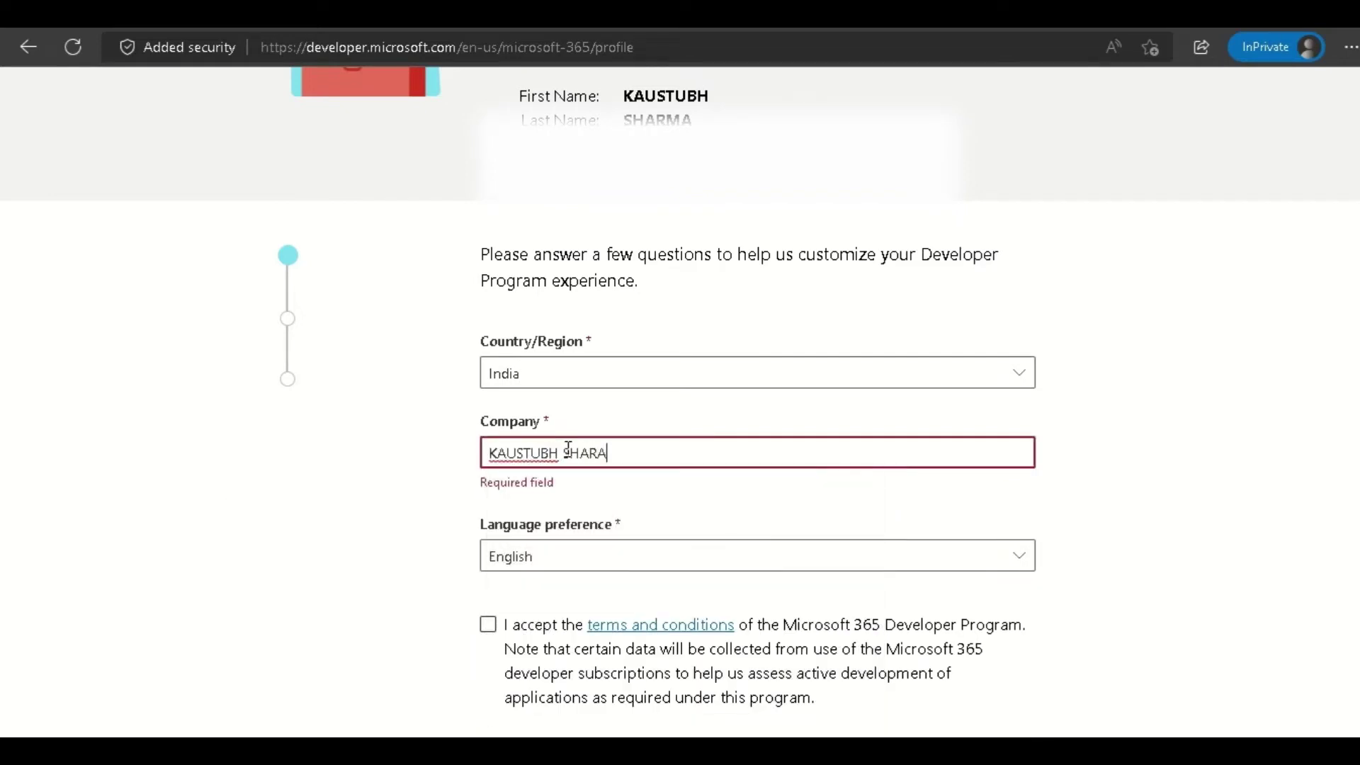
left_click(170, 507)
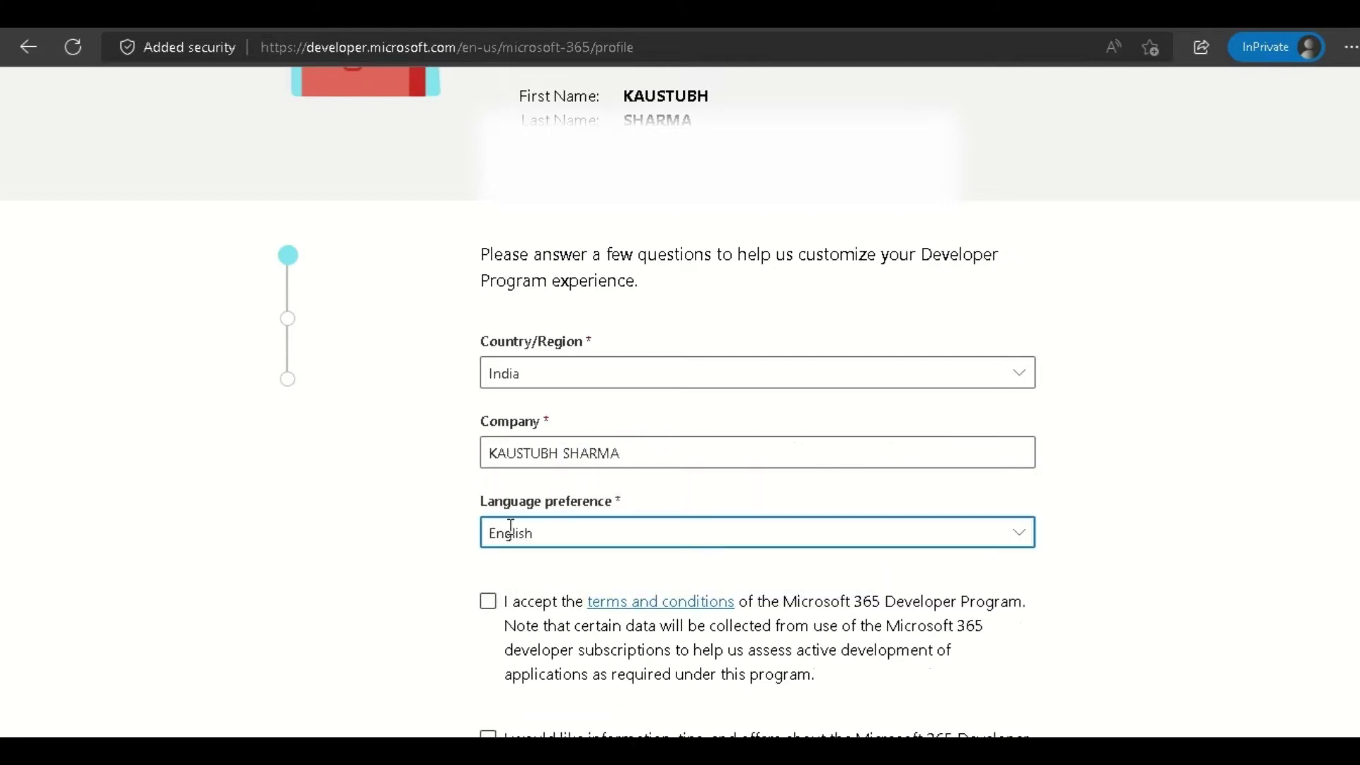
Keep English as the language, accept the terms and conditions, and continue.
mouse_move(1019, 540)
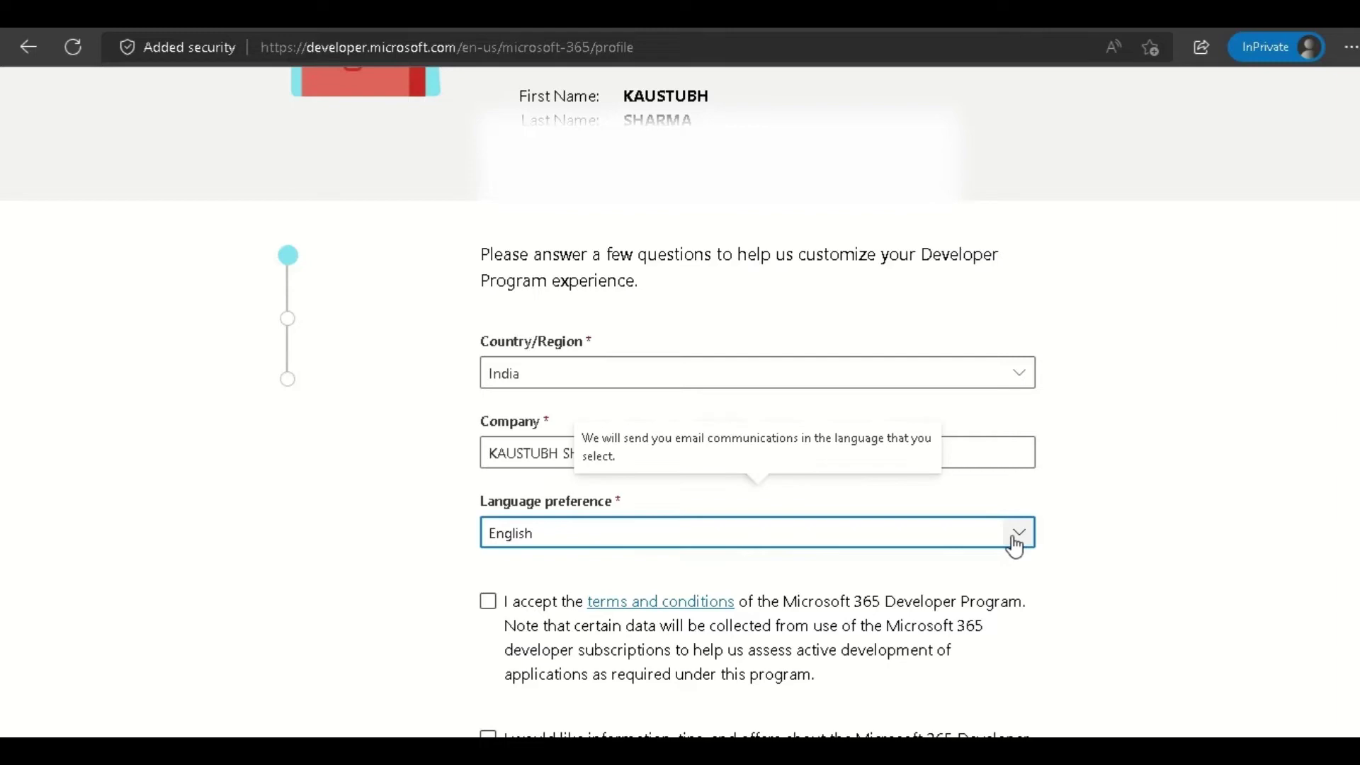
left_click(1014, 546)
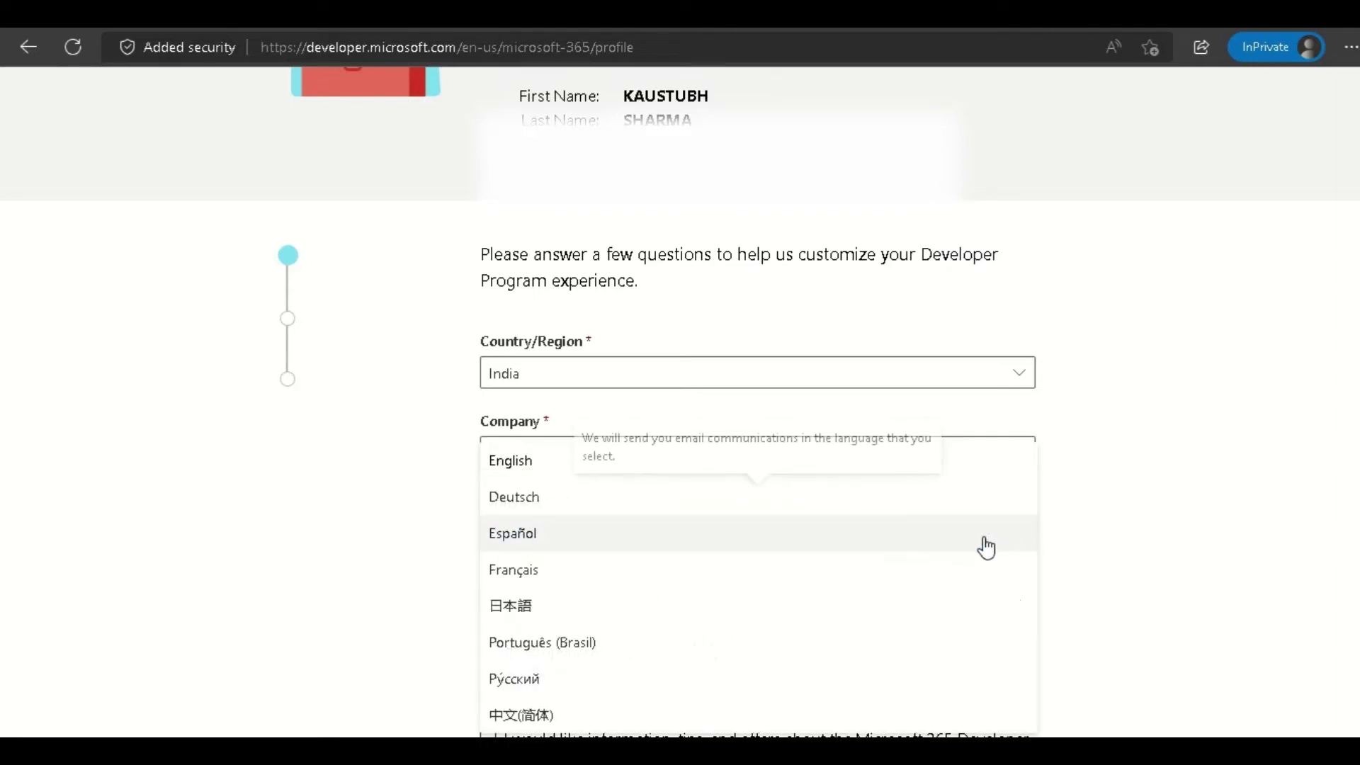
left_click(509, 464)
scroll(711, 508, "down", 4)
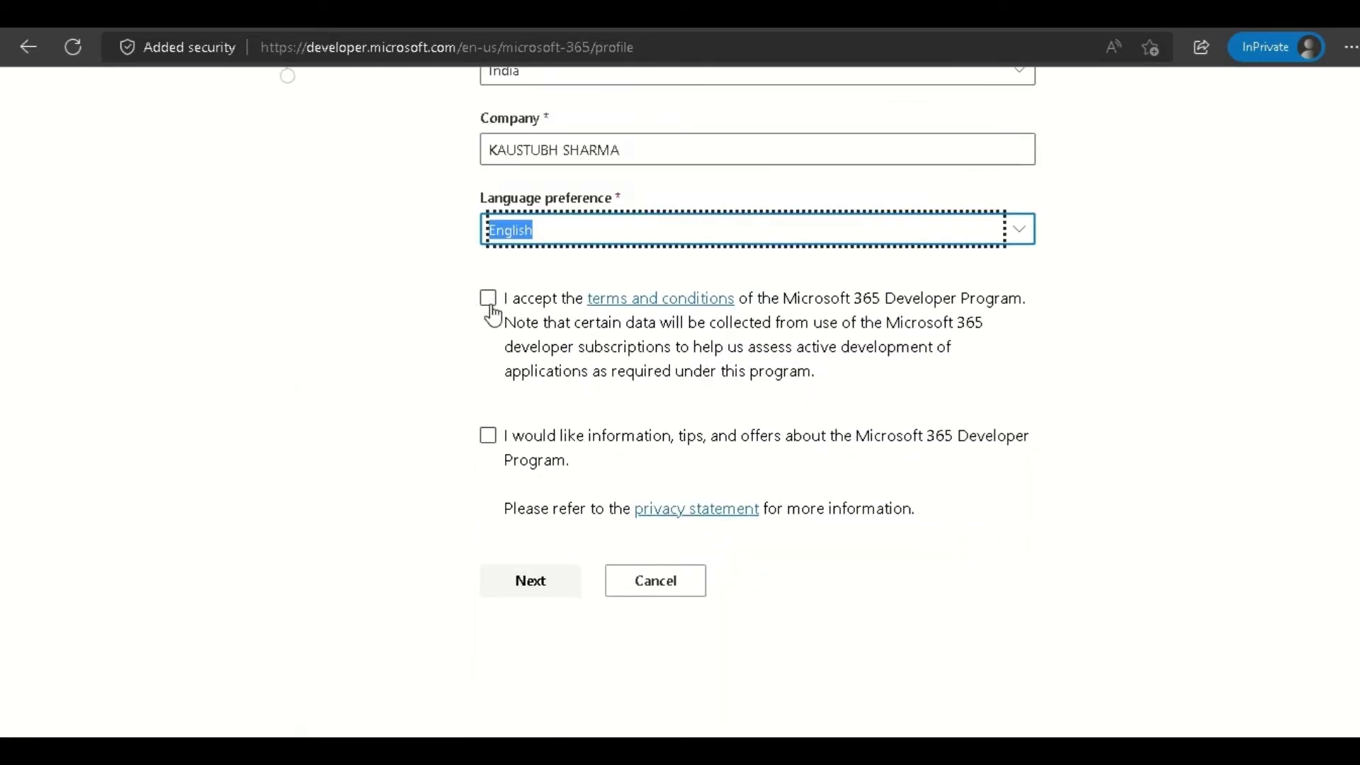
left_click(499, 304)
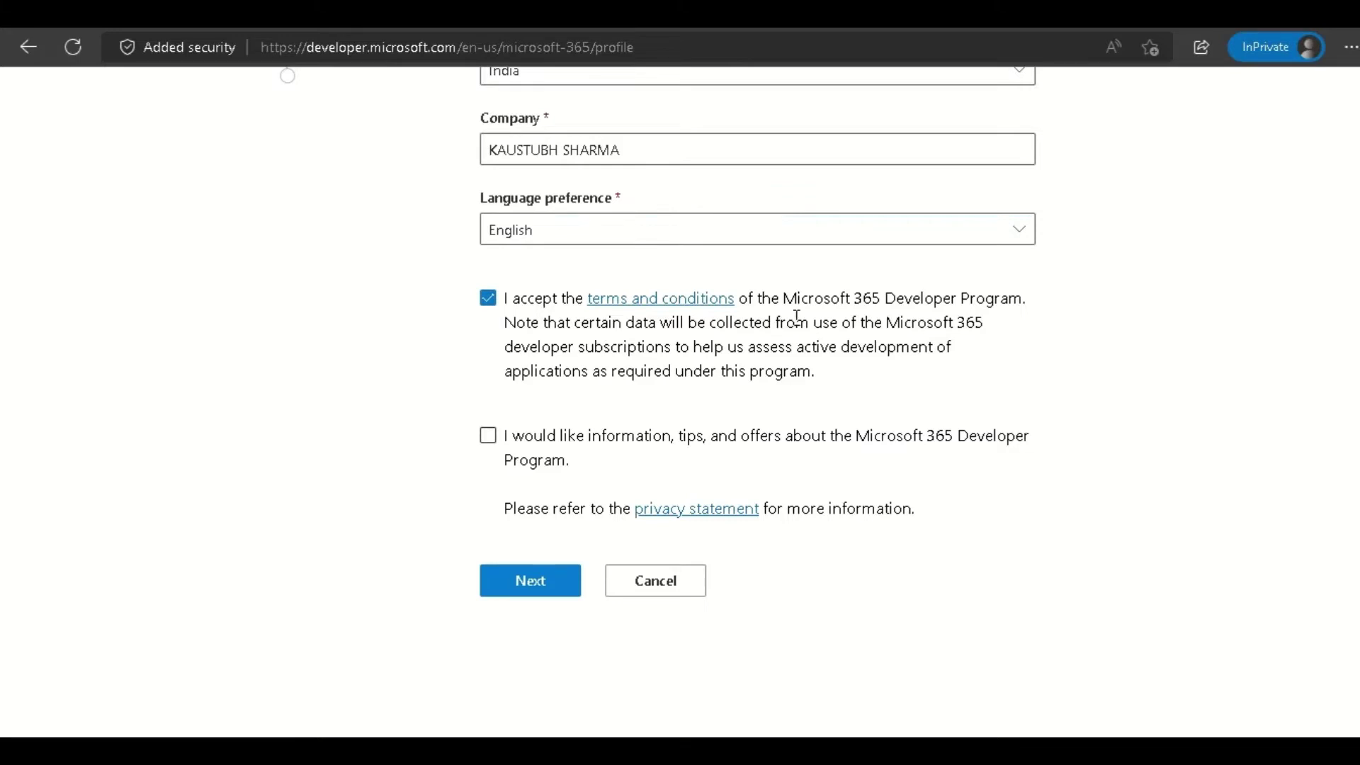
scroll(579, 290, "down", 2)
left_click(536, 478)
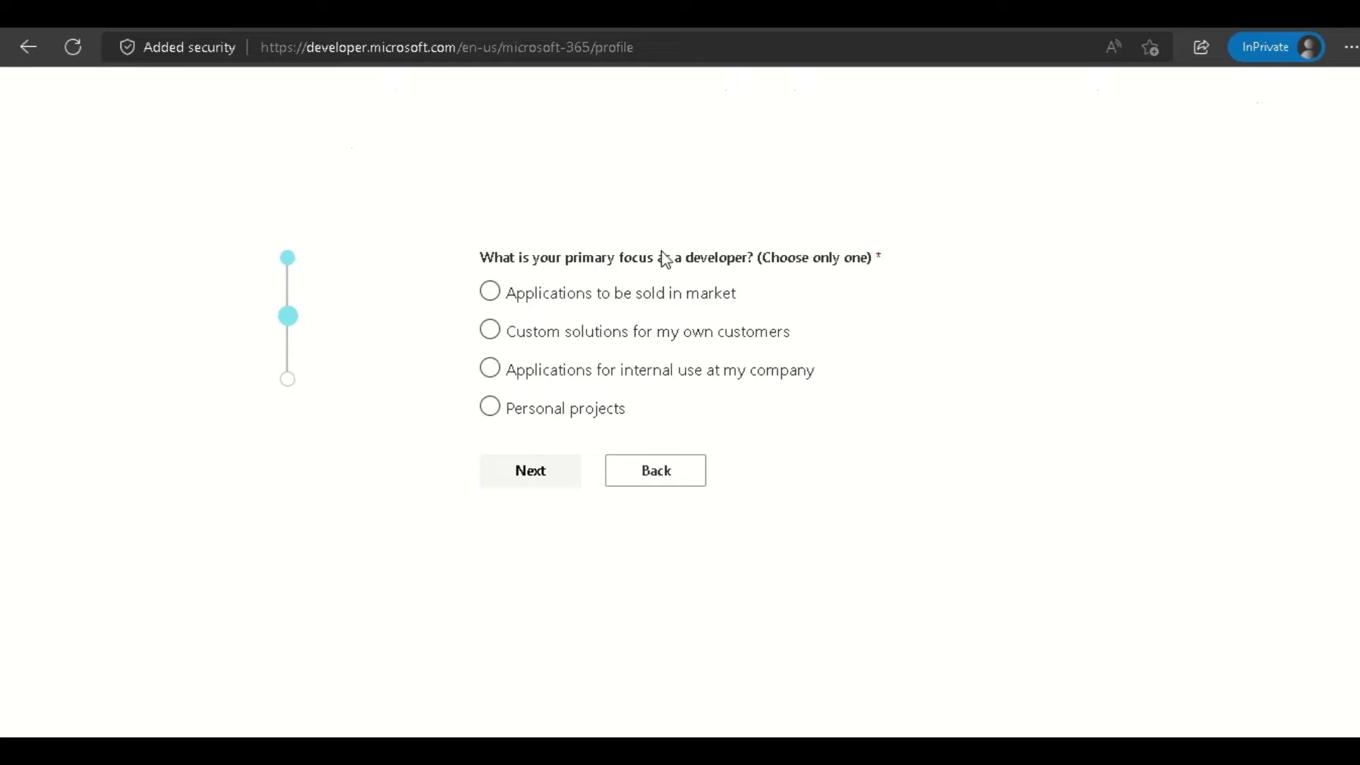
Choose Personal projects as the focus and select Office Add-ins as the only interest.
left_click(499, 405)
left_click(543, 480)
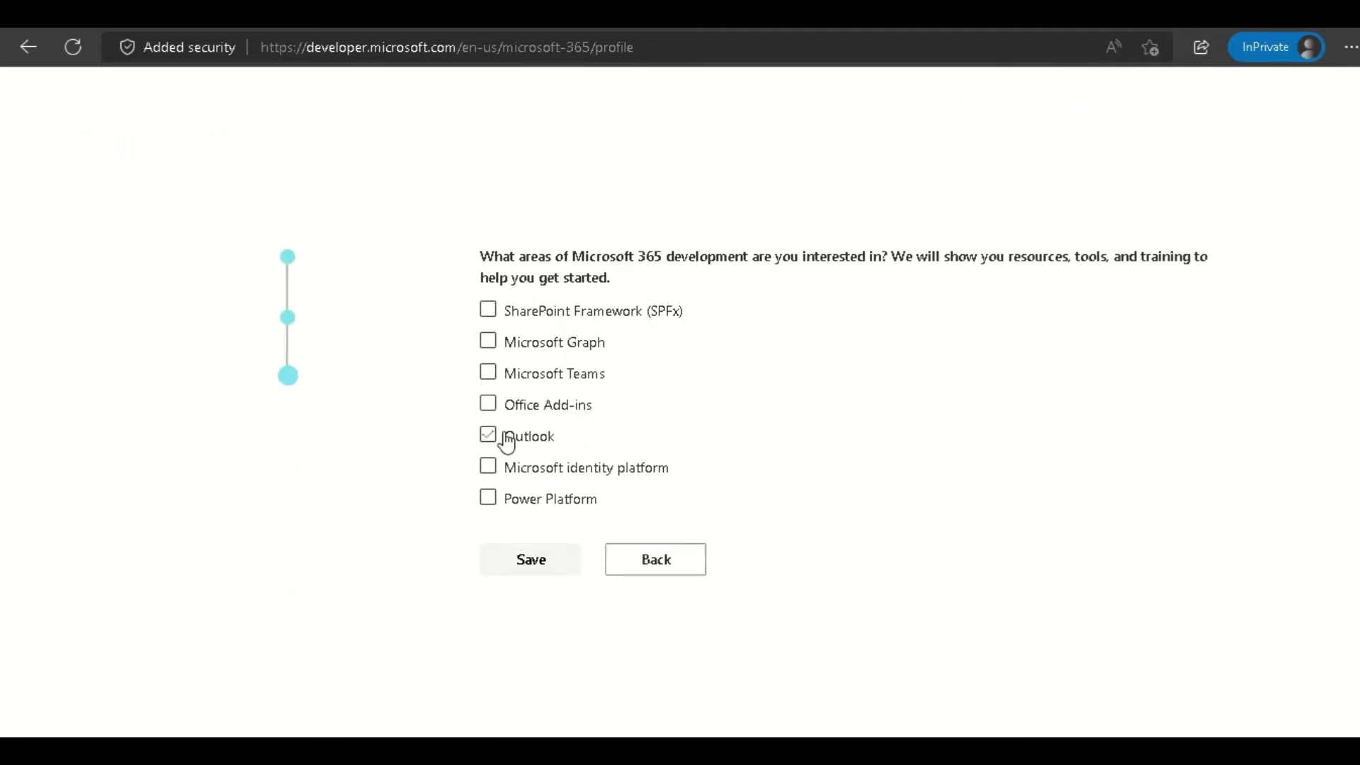
left_click(521, 415)
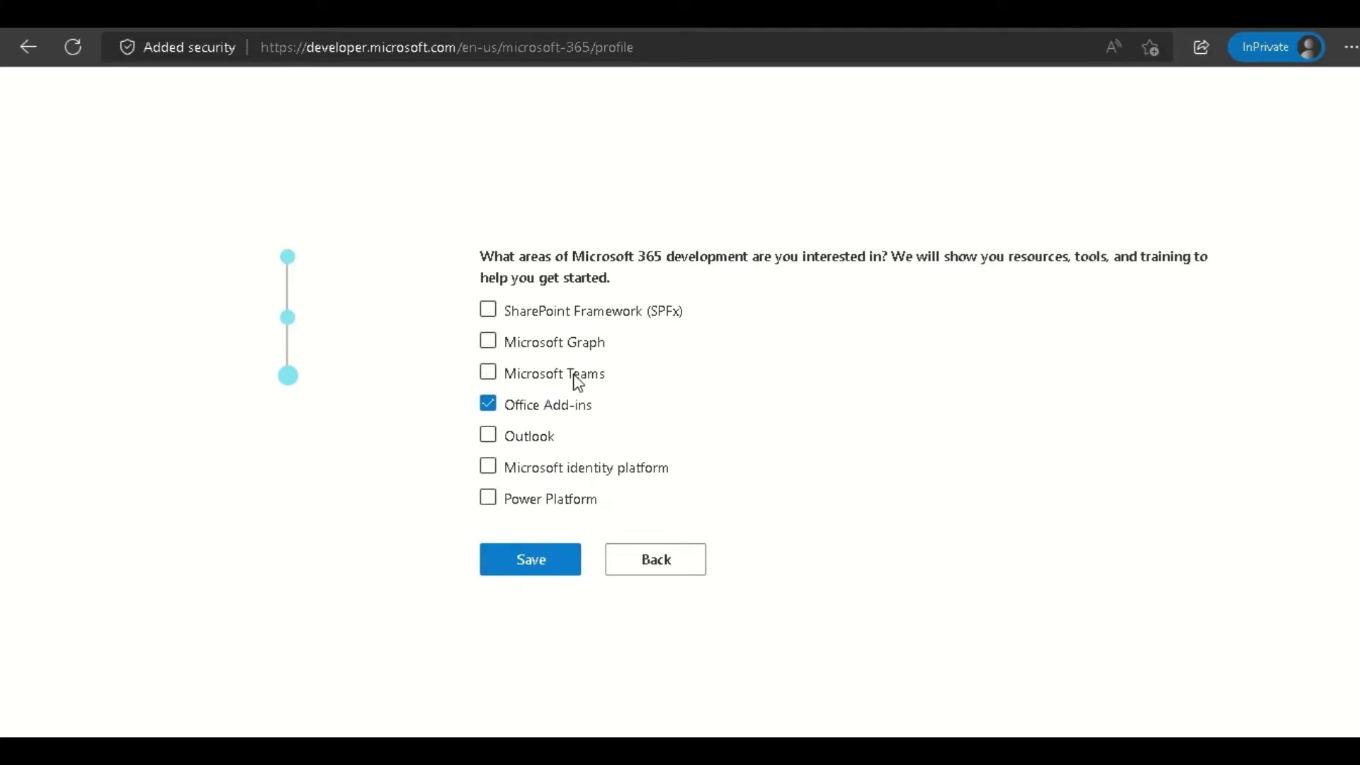
left_click(552, 317)
left_click(538, 317)
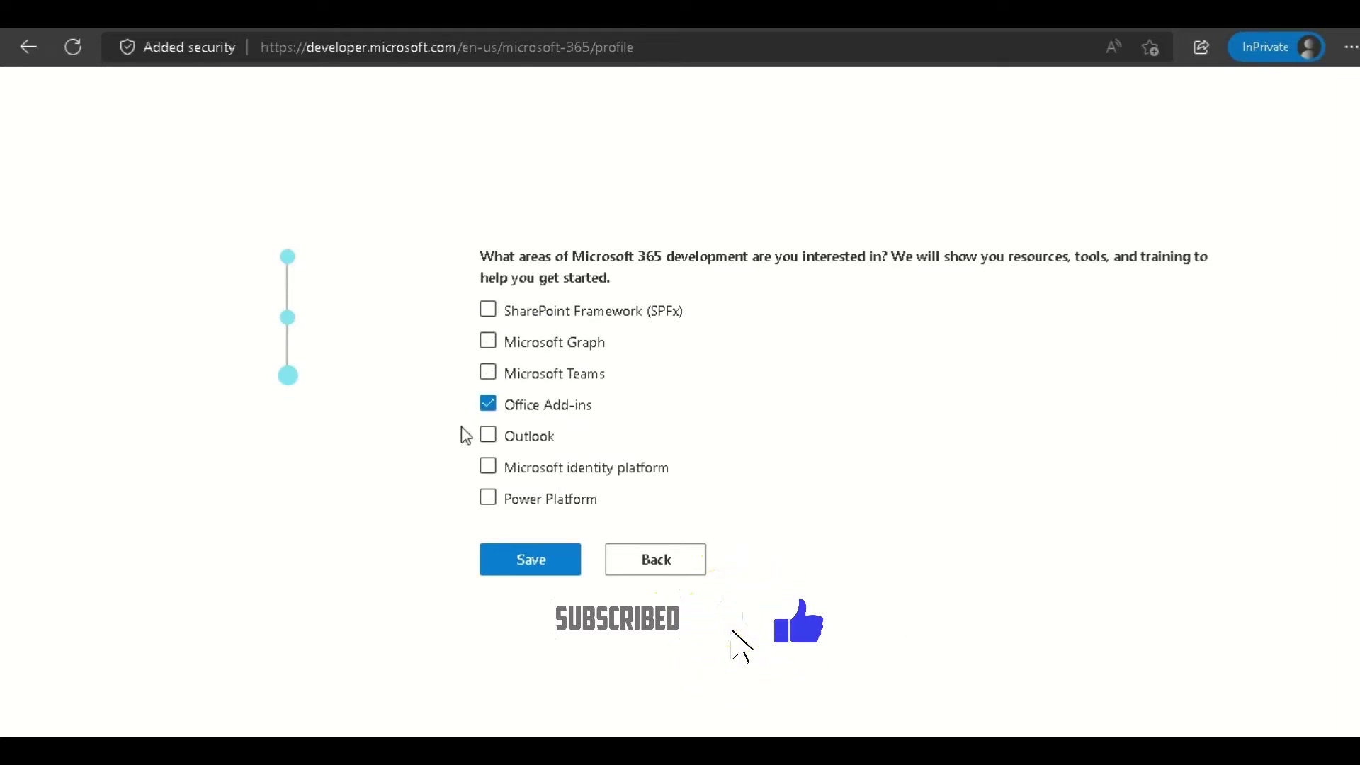
Save the profile answers and review the E5 sandbox setup dialog with Instant sandbox selected.
left_click(519, 572)
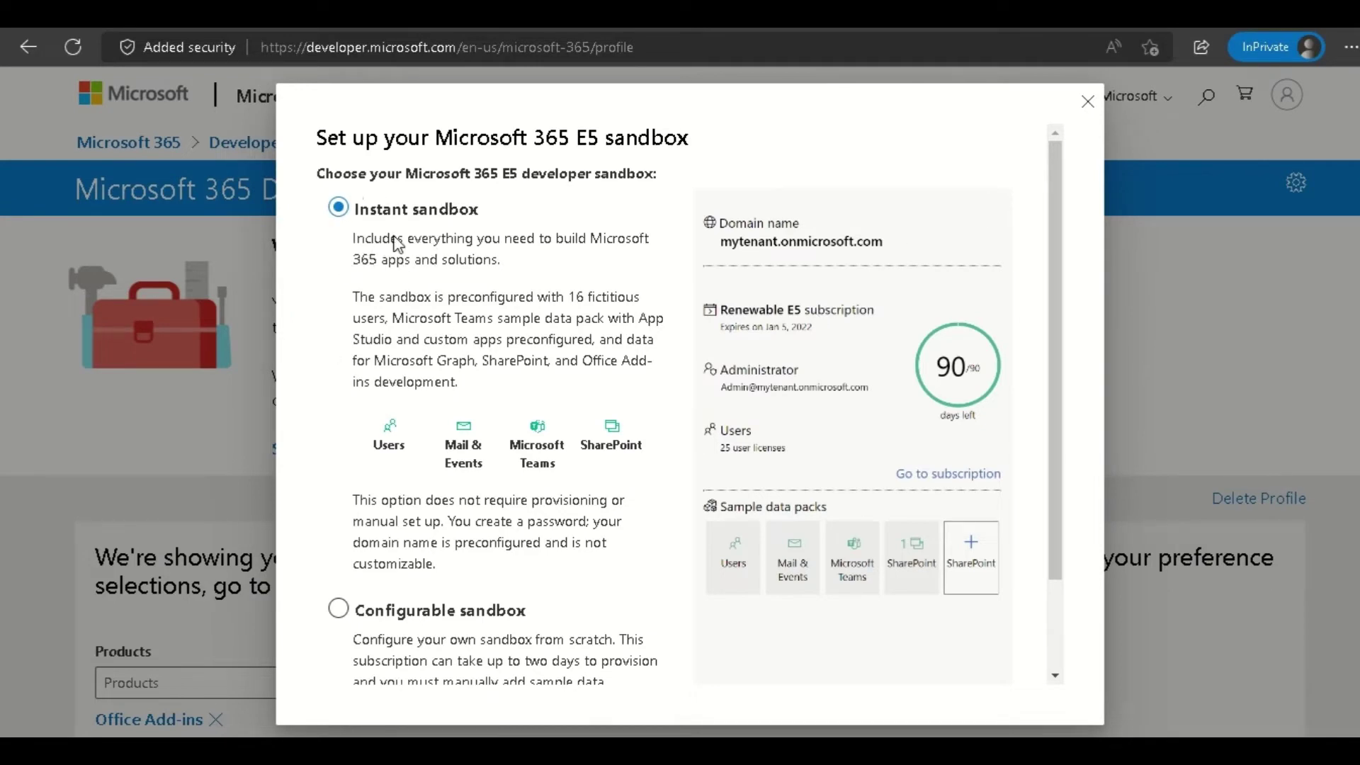
scroll(394, 249, "down", 1)
scroll(395, 249, "up", 1)
scroll(550, 270, "down", 1)
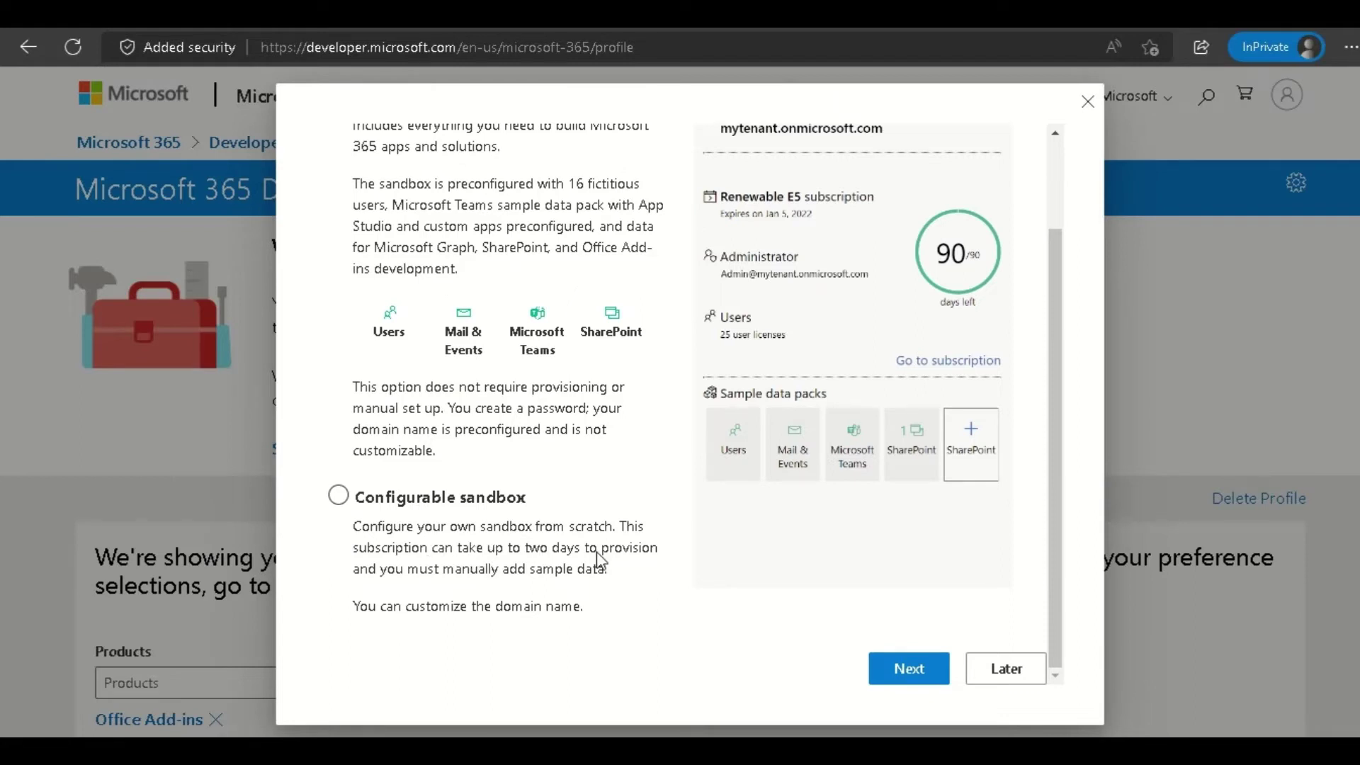
scroll(599, 559, "up", 2)
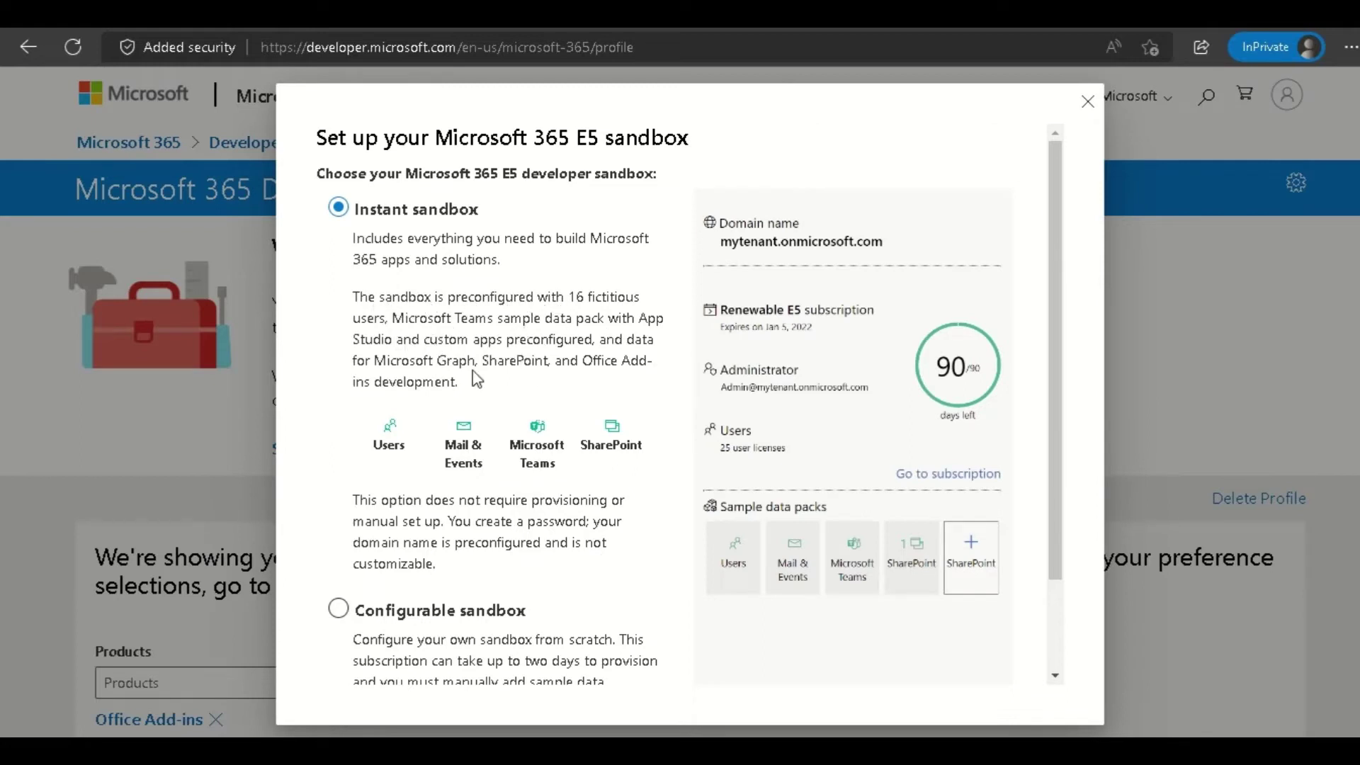
scroll(572, 376, "down", 1)
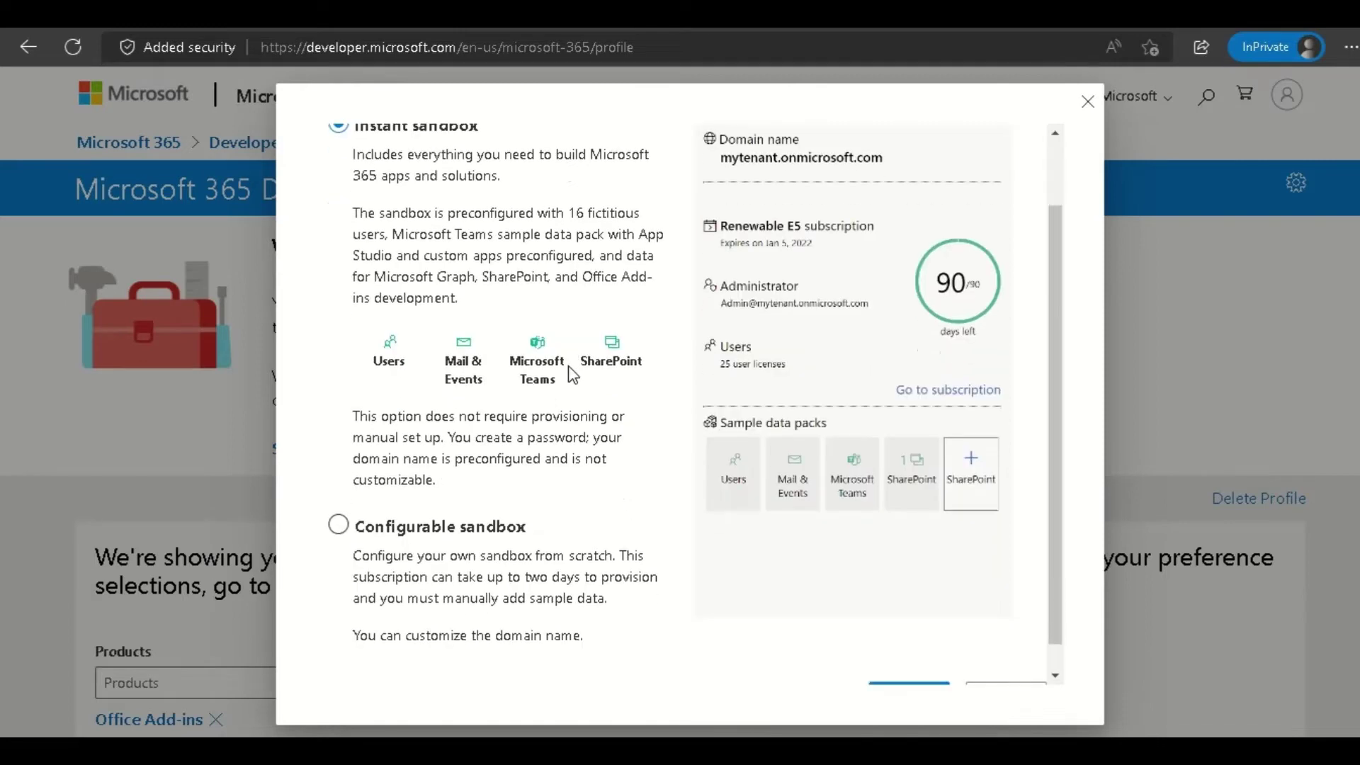
scroll(572, 375, "up", 1)
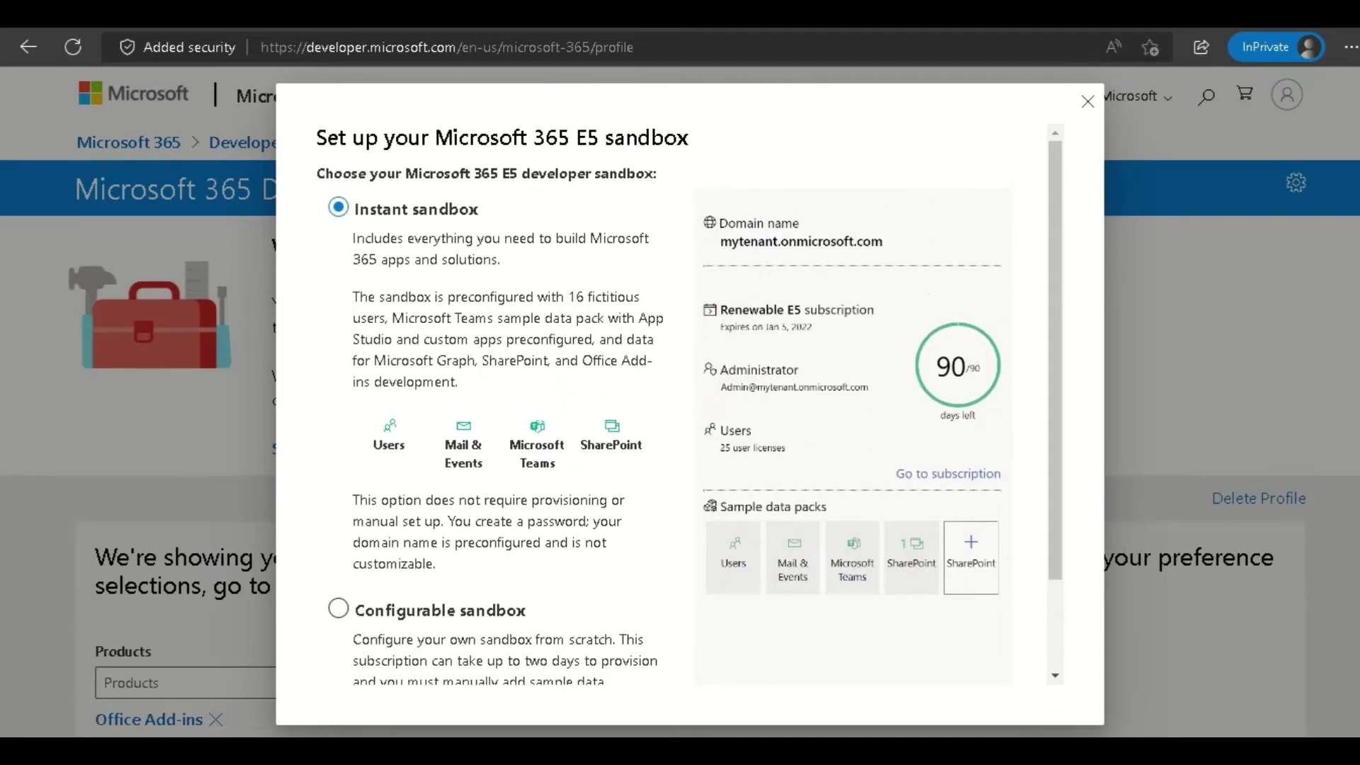
scroll(496, 422, "down", 2)
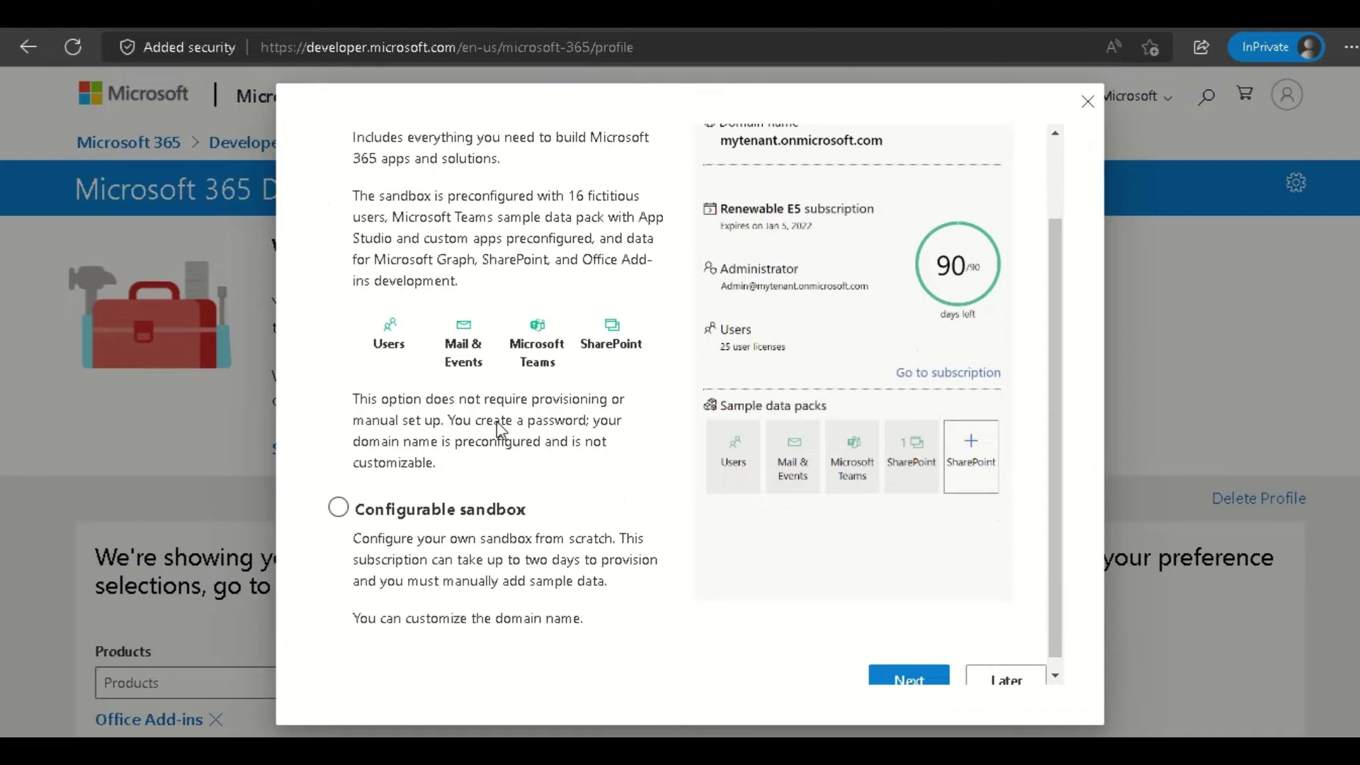
Continue with Instant sandbox and set the data center region to Asia Pacific + South Asia (Singapore).
left_click(891, 684)
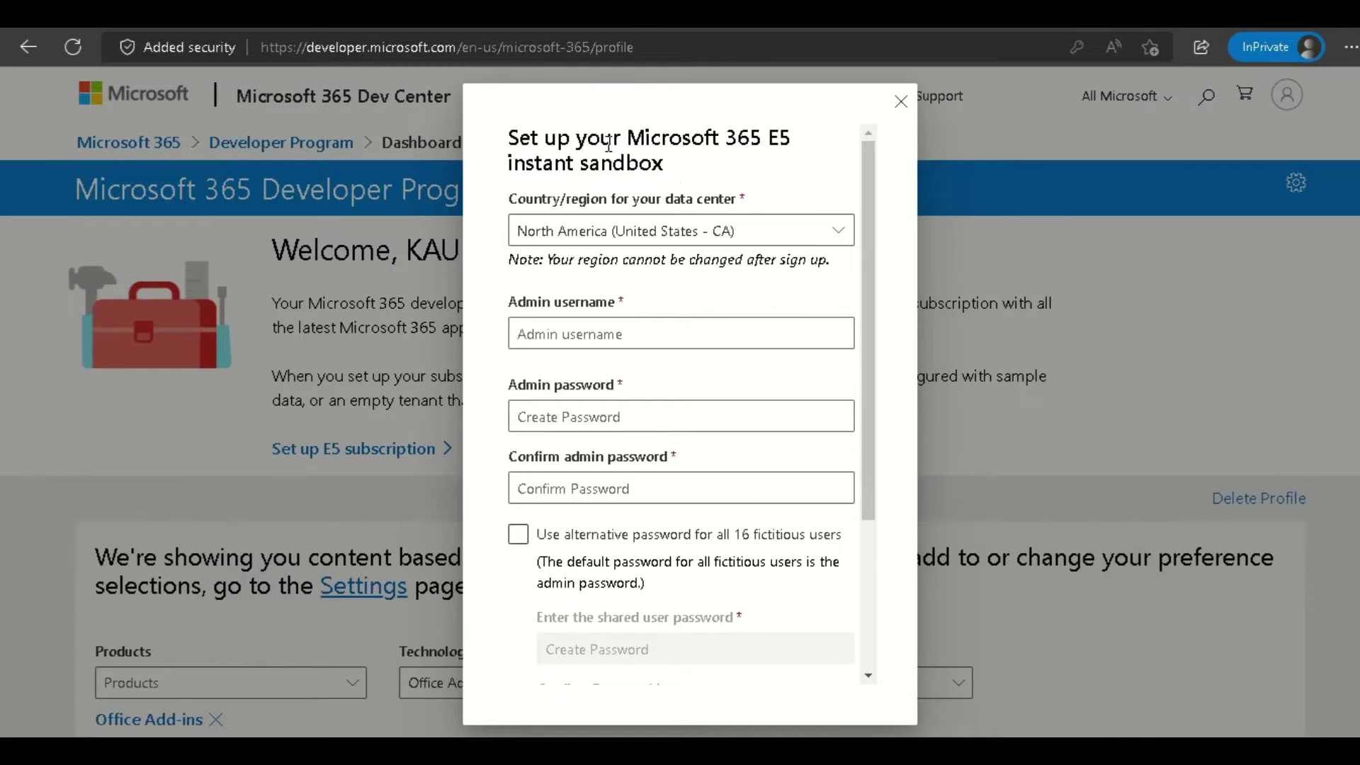
left_click_drag(603, 144, 684, 180)
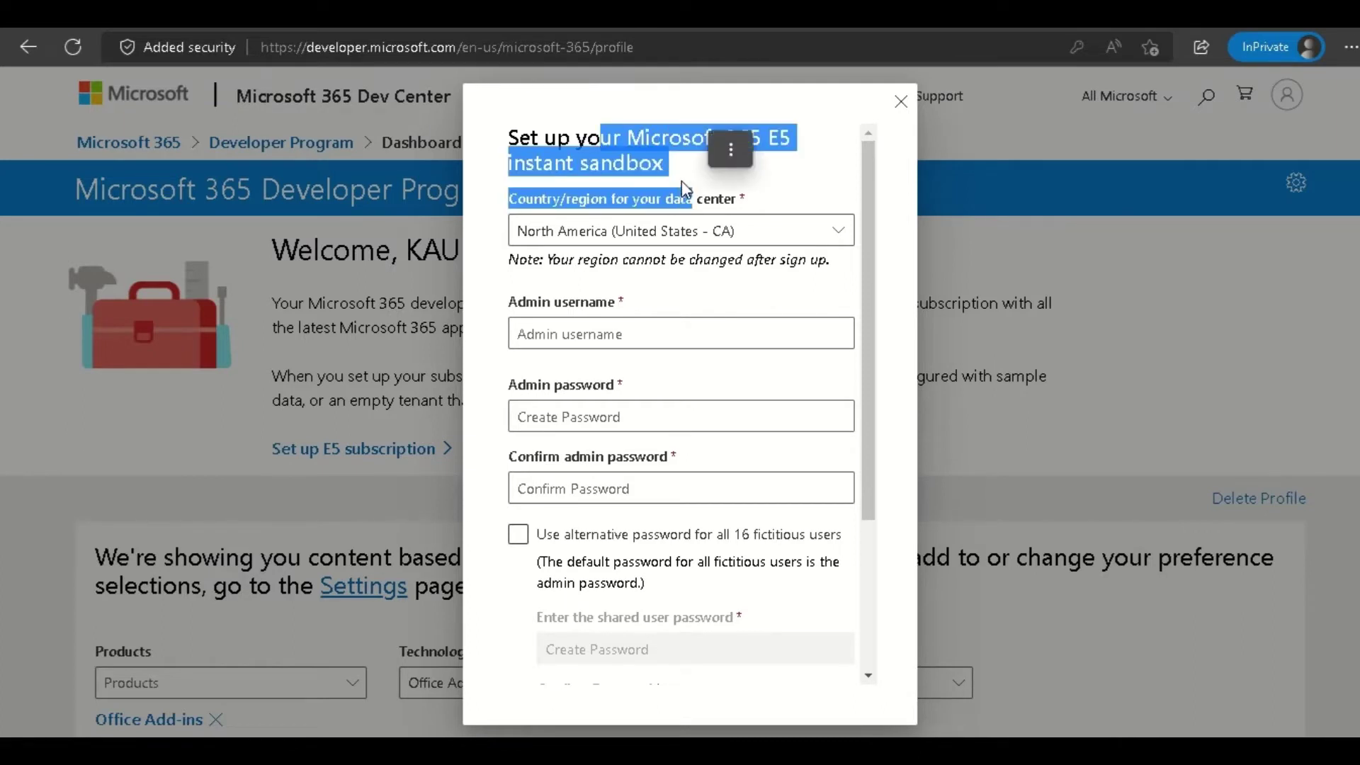
left_click(681, 180)
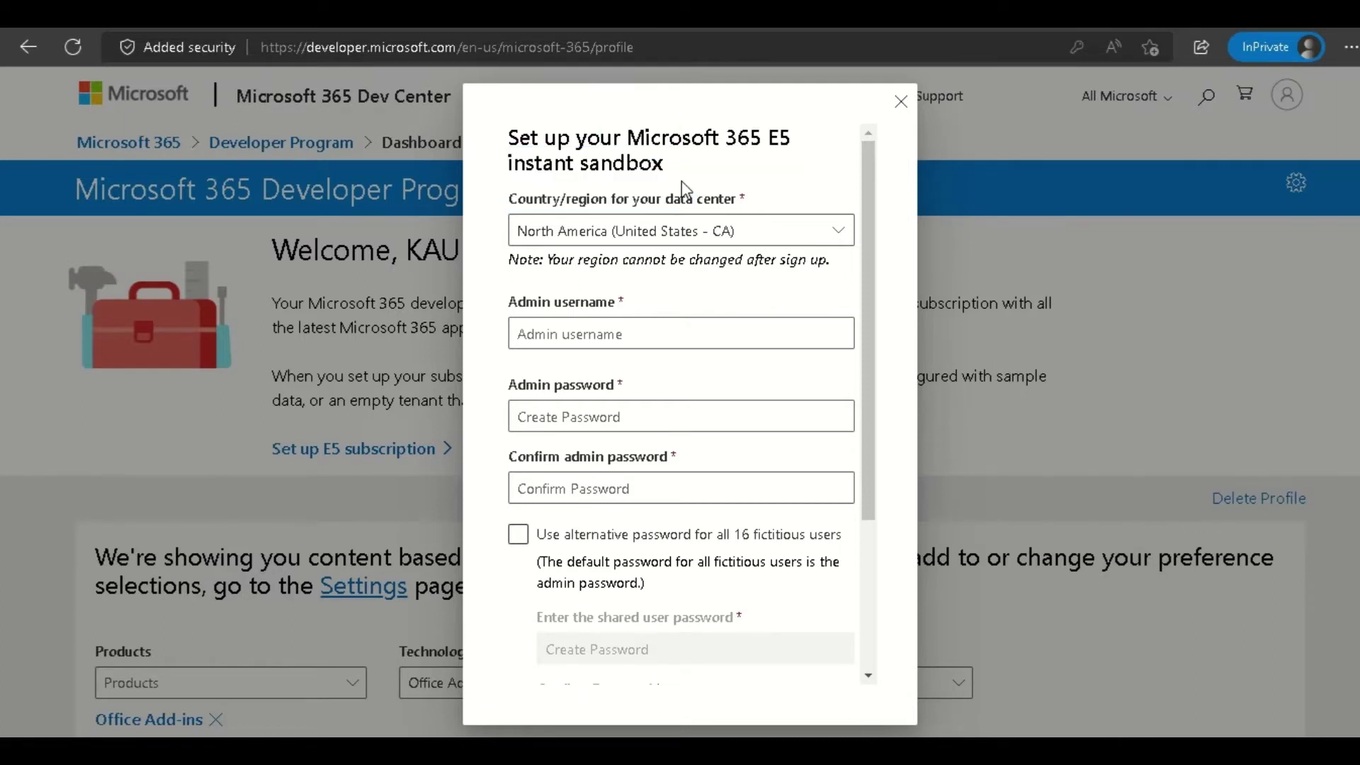
left_click(835, 234)
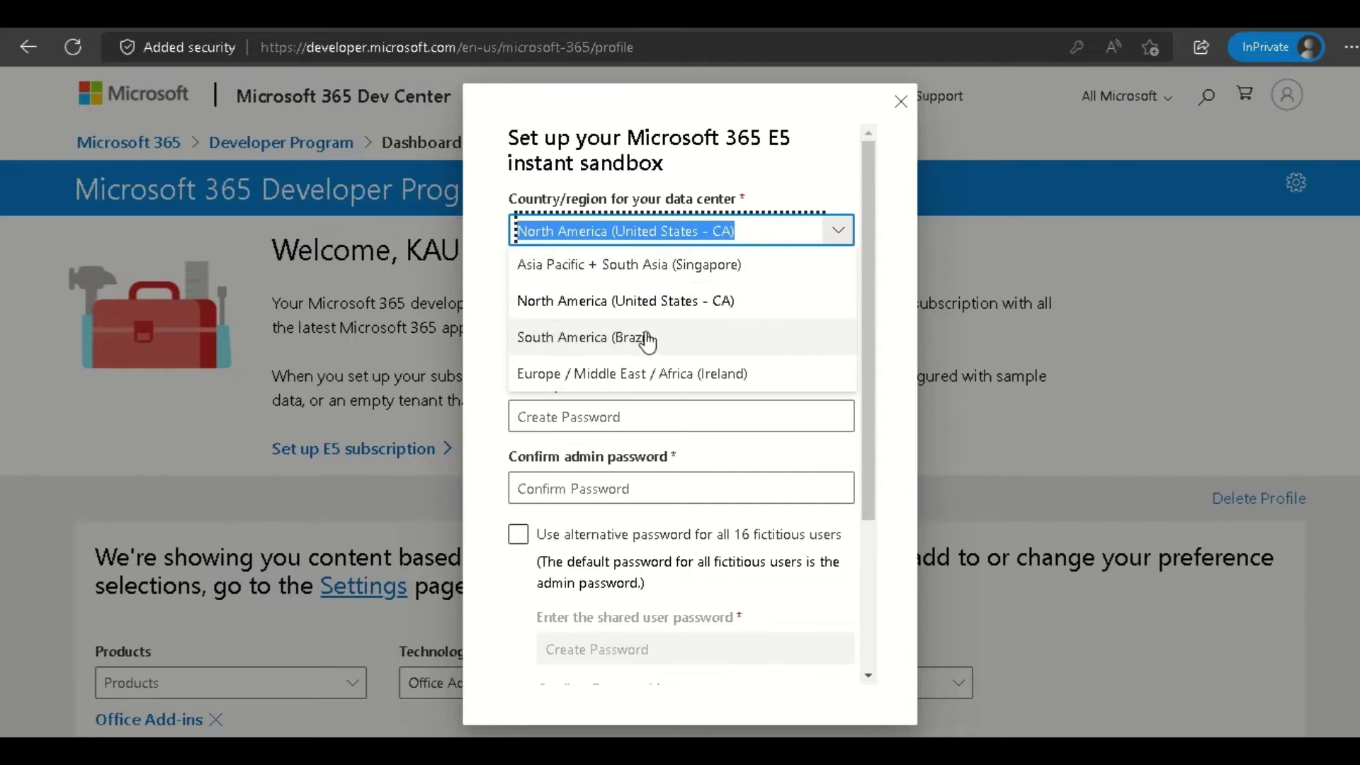
left_click(680, 272)
left_click(644, 283)
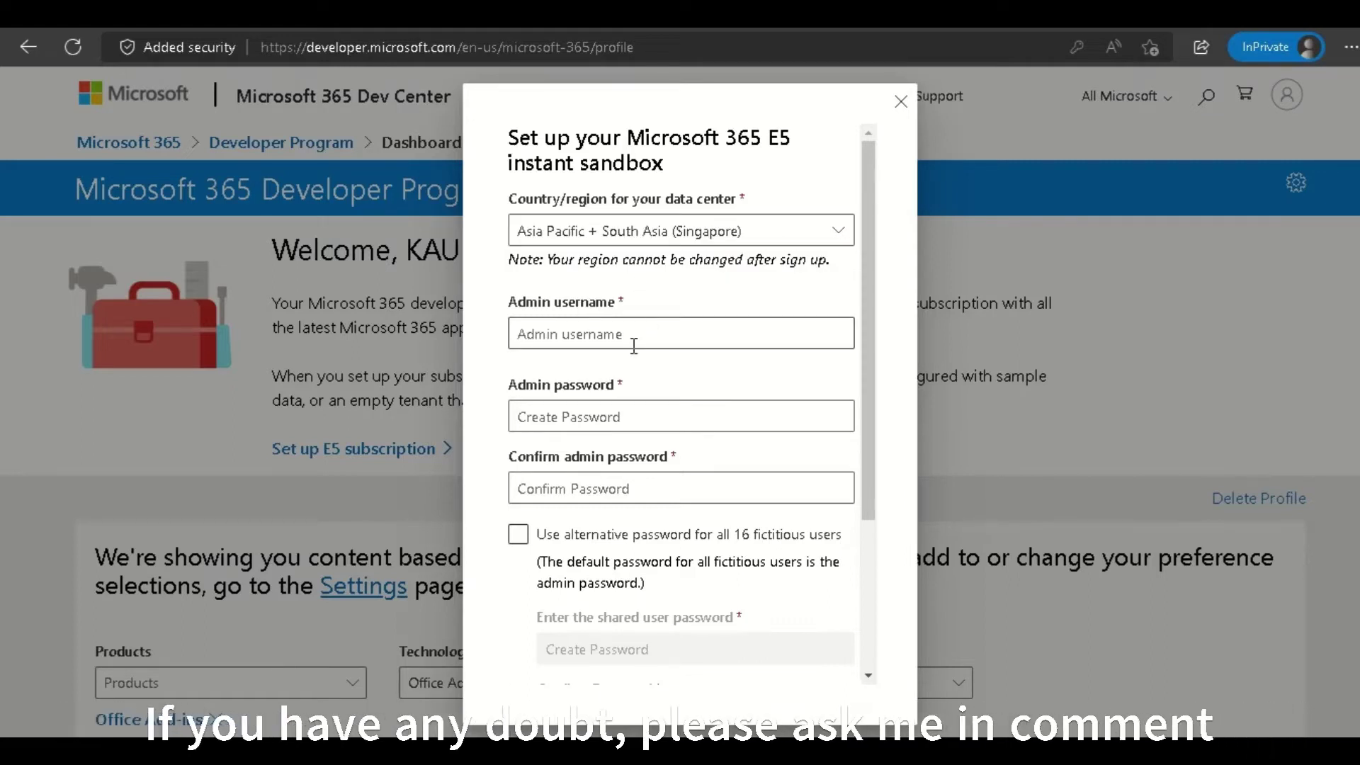
left_click_drag(555, 259, 836, 265)
left_click(824, 261)
left_click(570, 336)
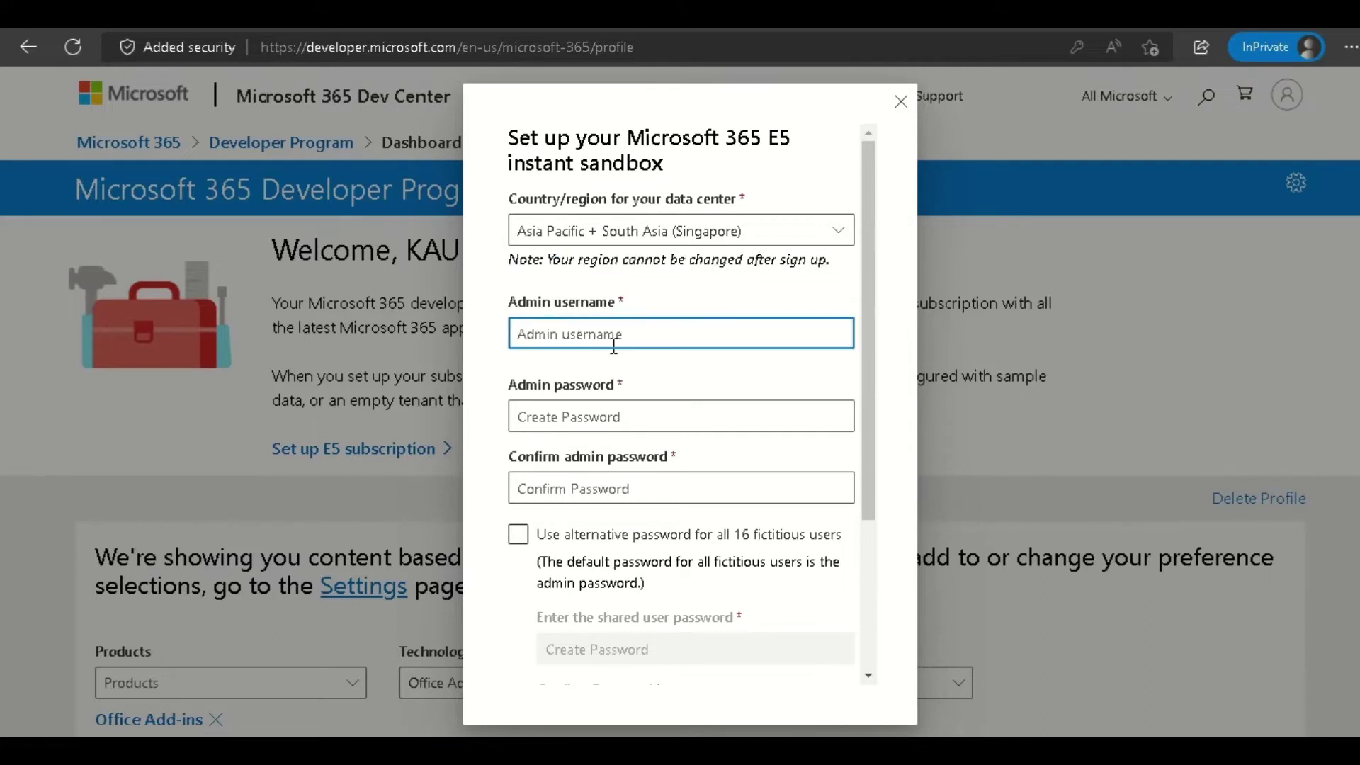
Enter the admin username and a first attempt at the admin password.
scroll(548, 282, "down", 1)
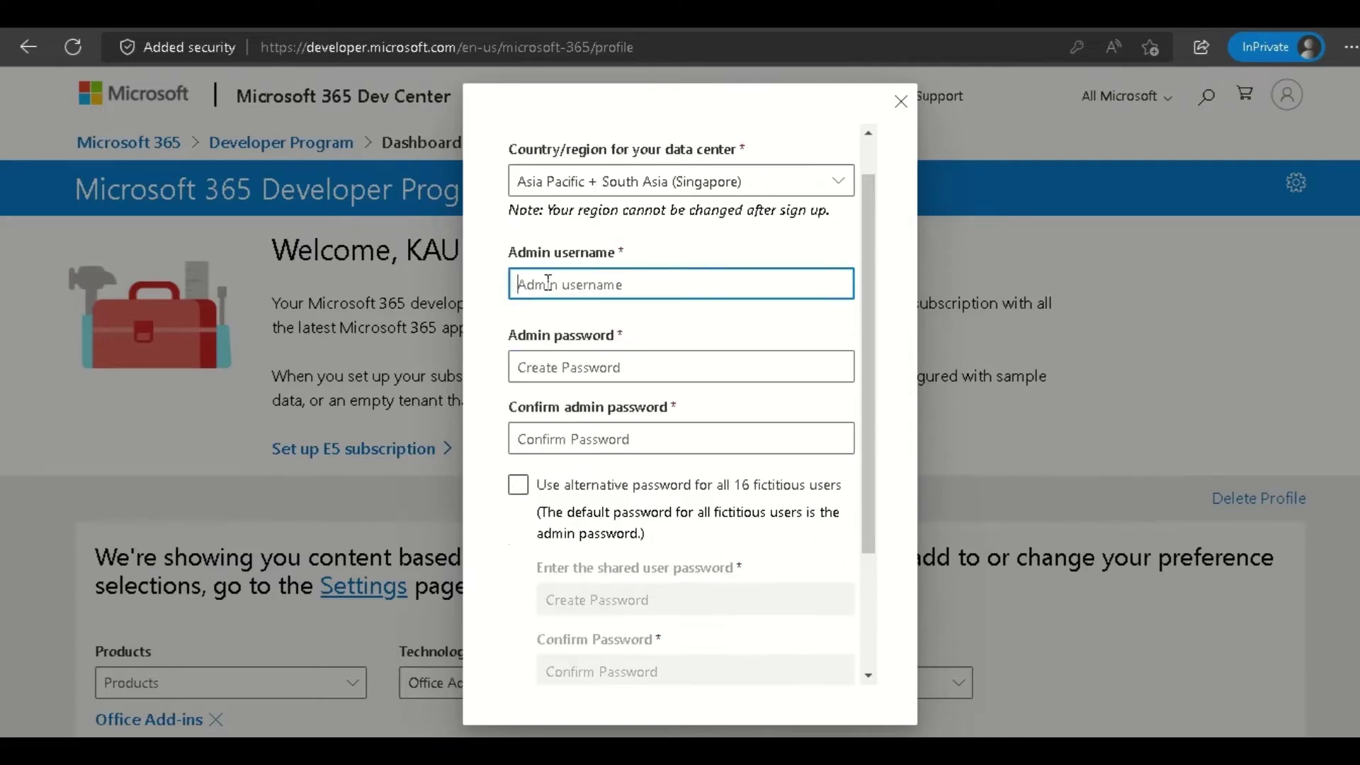
type("kaustubh@")
key("BackSpace")
key("Tab")
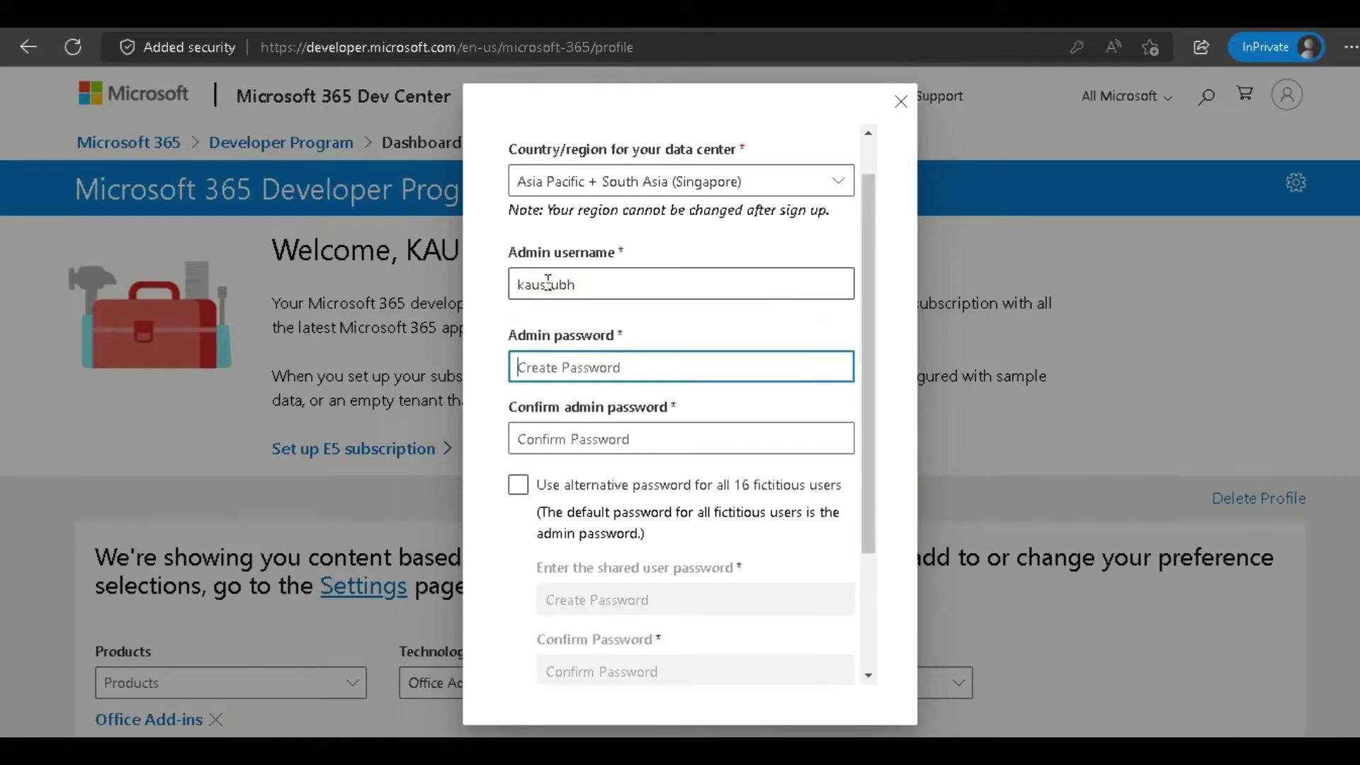
type("********")
key("Tab")
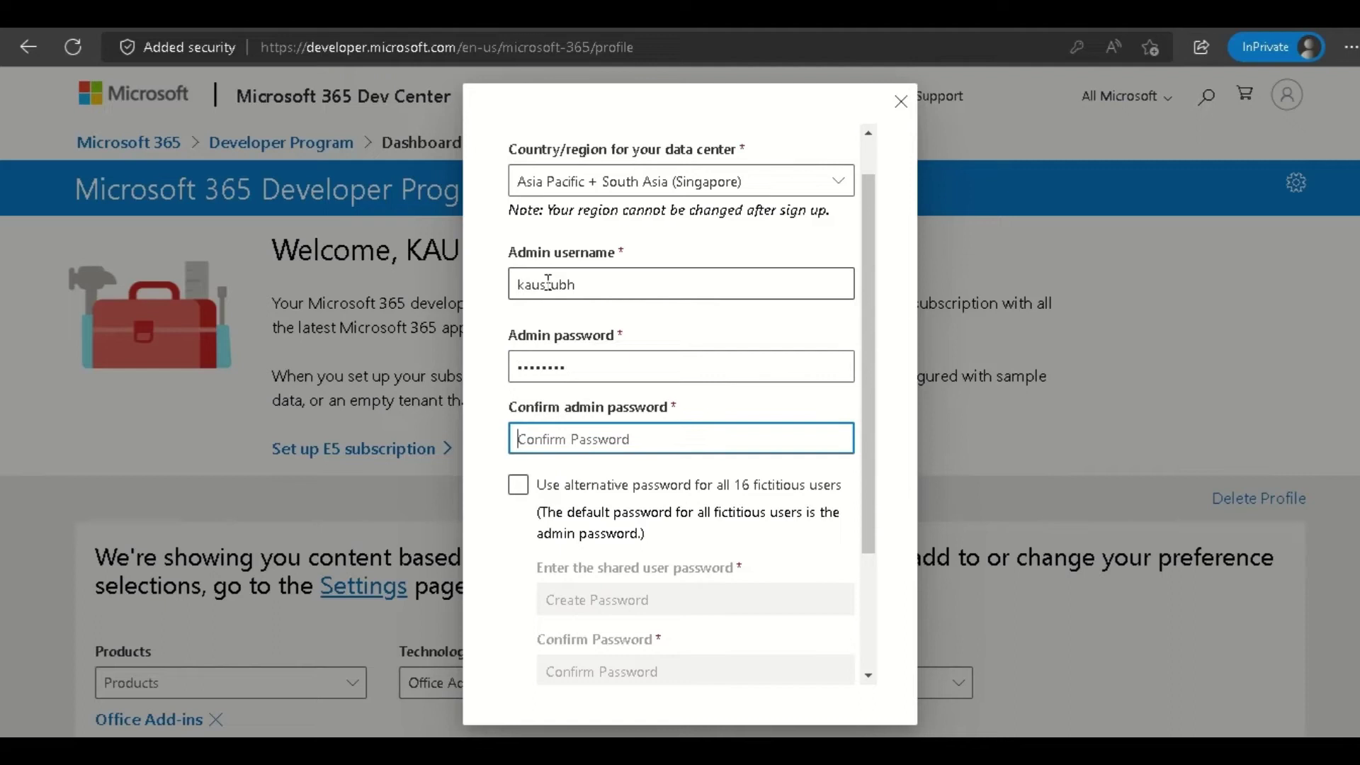
type("*")
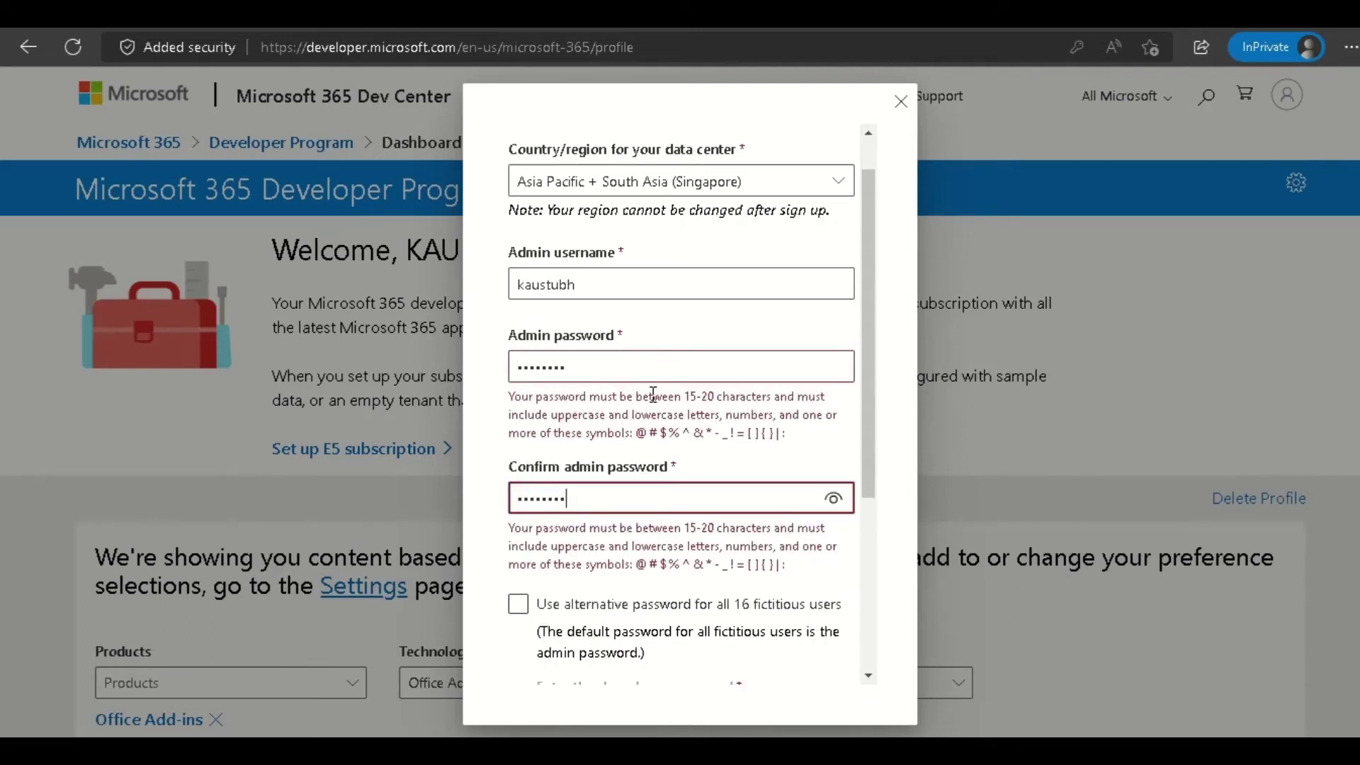
Read the password rules and retype a new admin password.
double_click(634, 372)
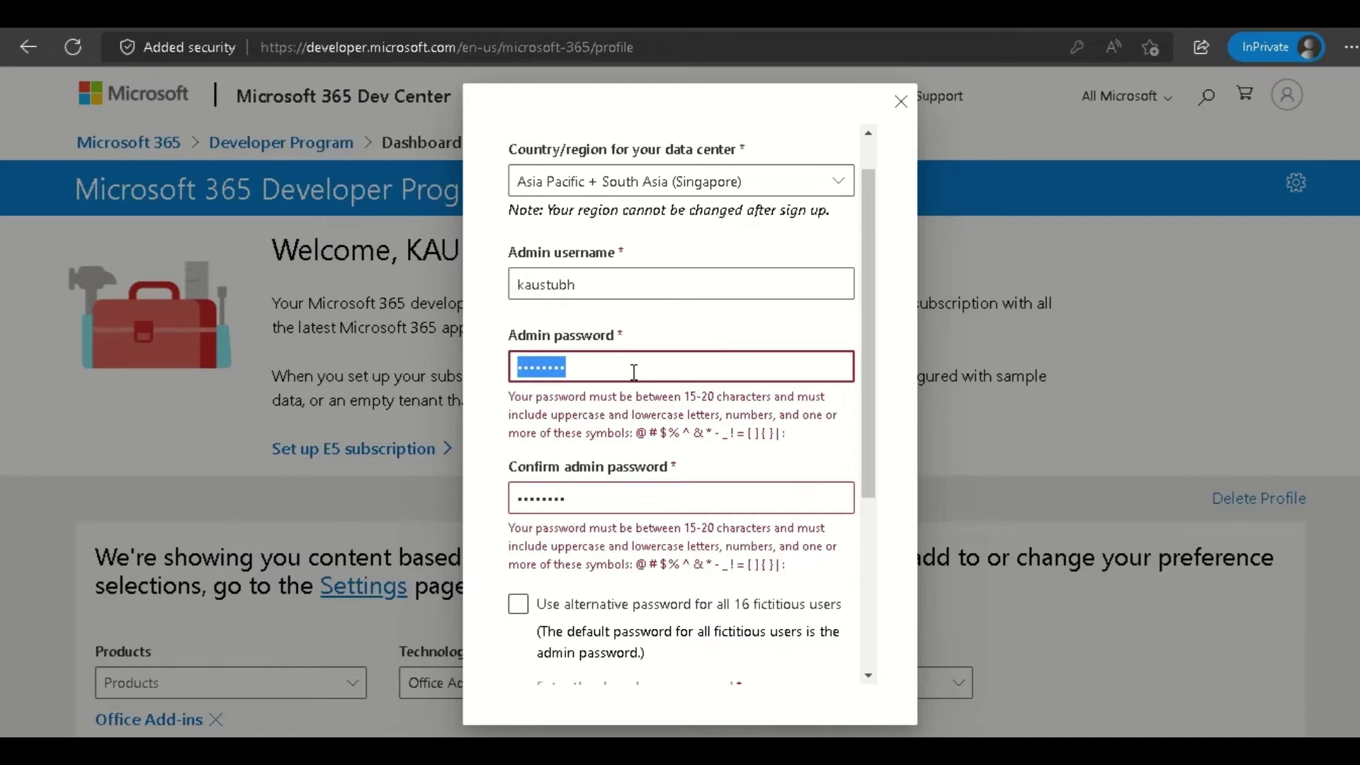
left_click(634, 372)
left_click_drag(558, 394, 713, 434)
left_click(658, 424)
left_click(610, 389)
double_click(591, 376)
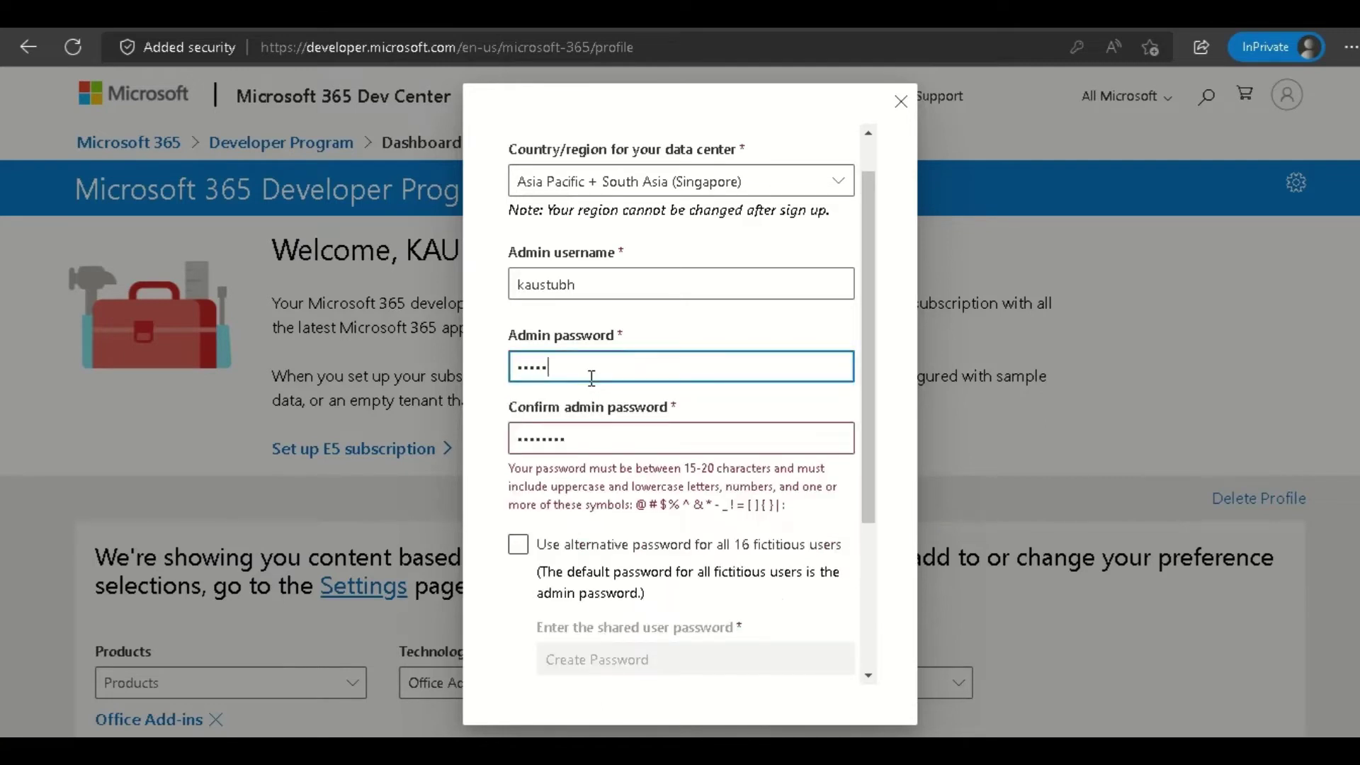
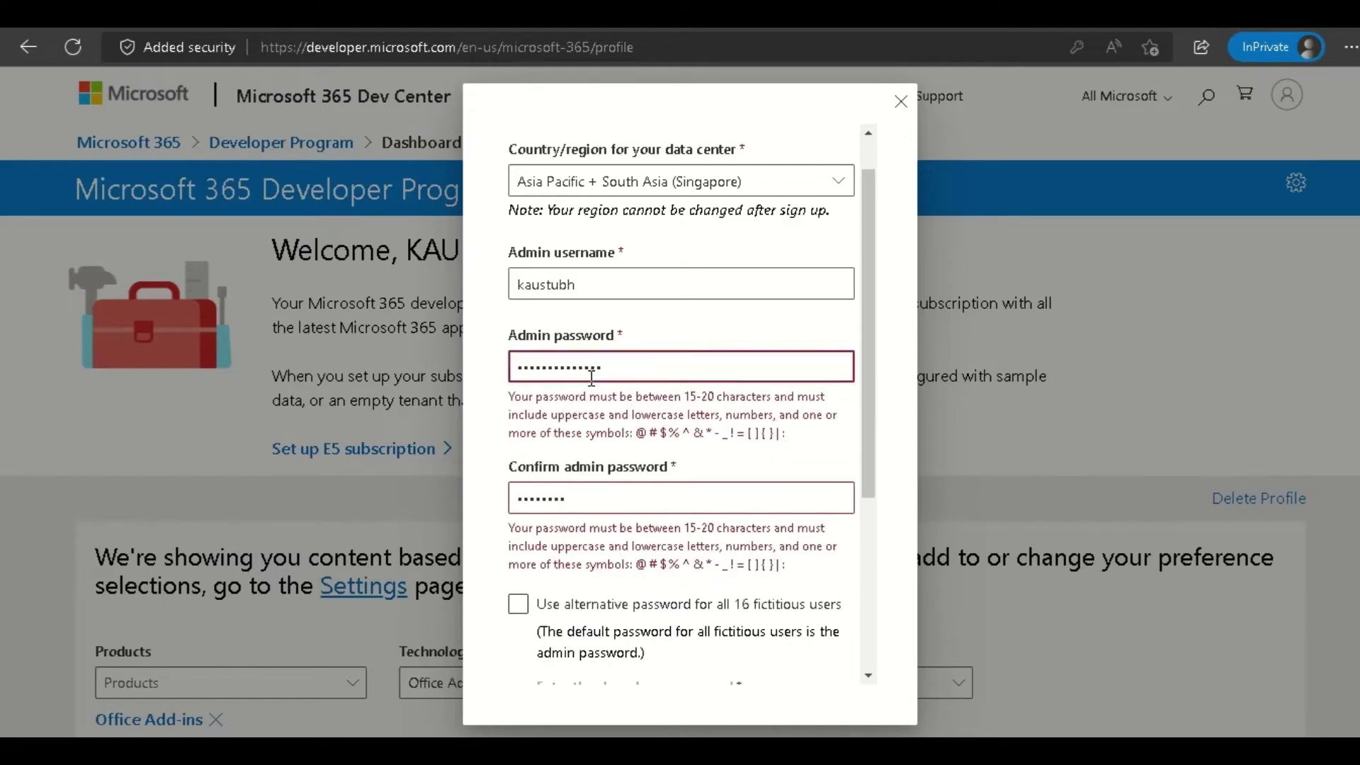
double_click(591, 378)
key("BackSpace")
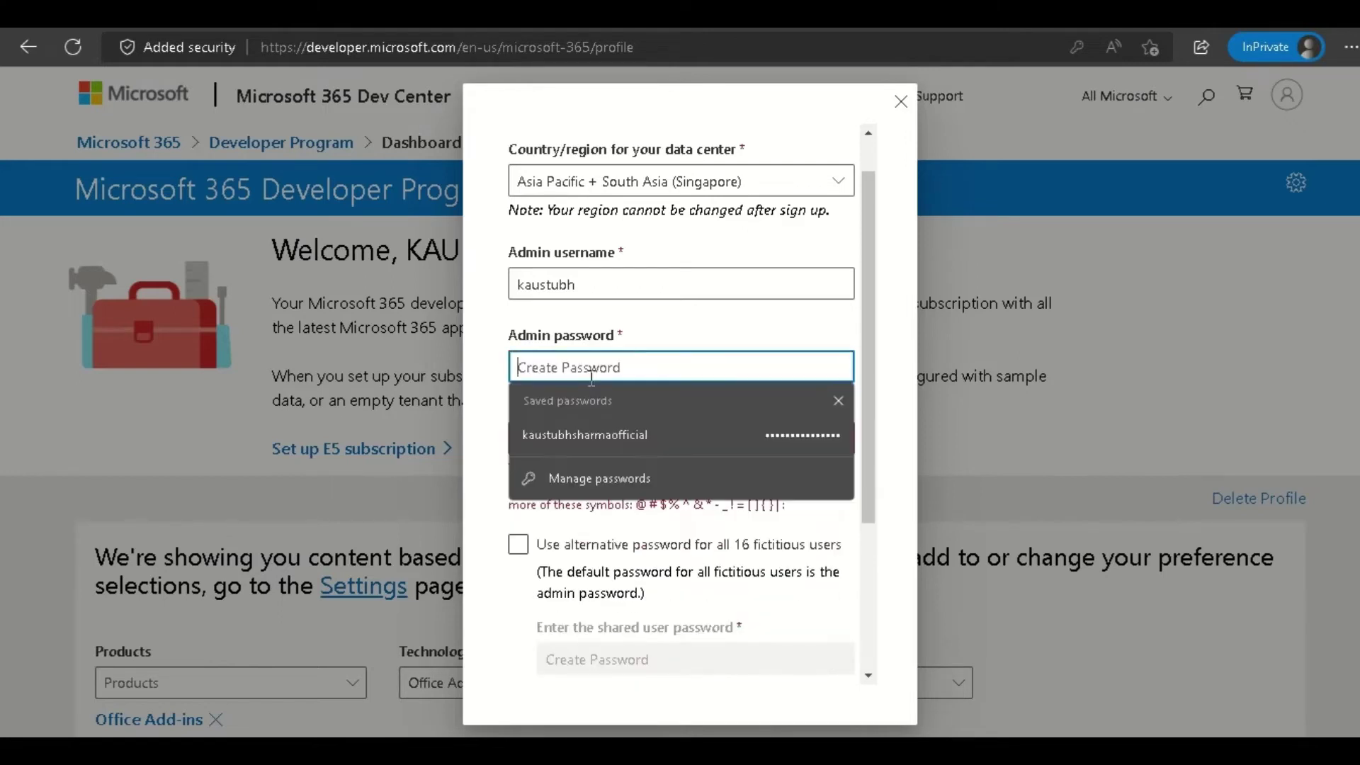
type("••••")
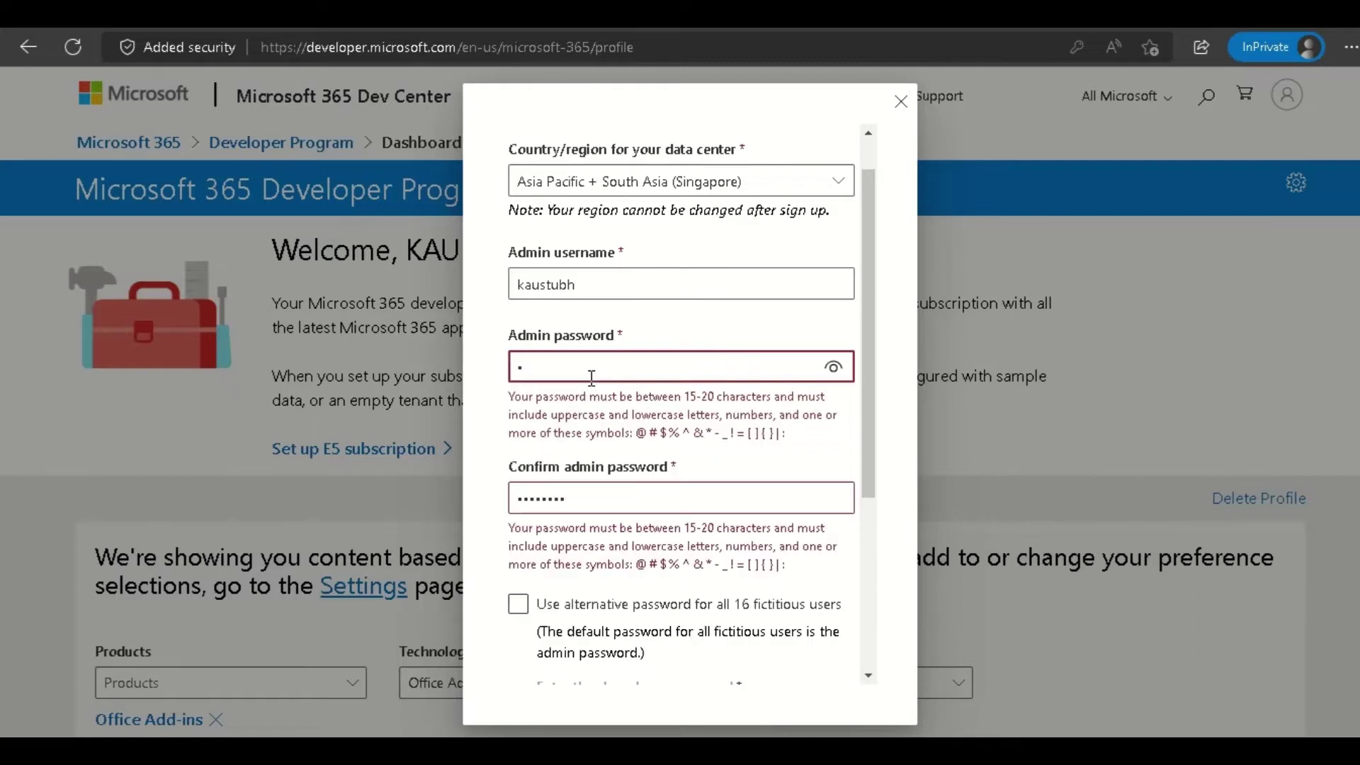
type("•••••••")
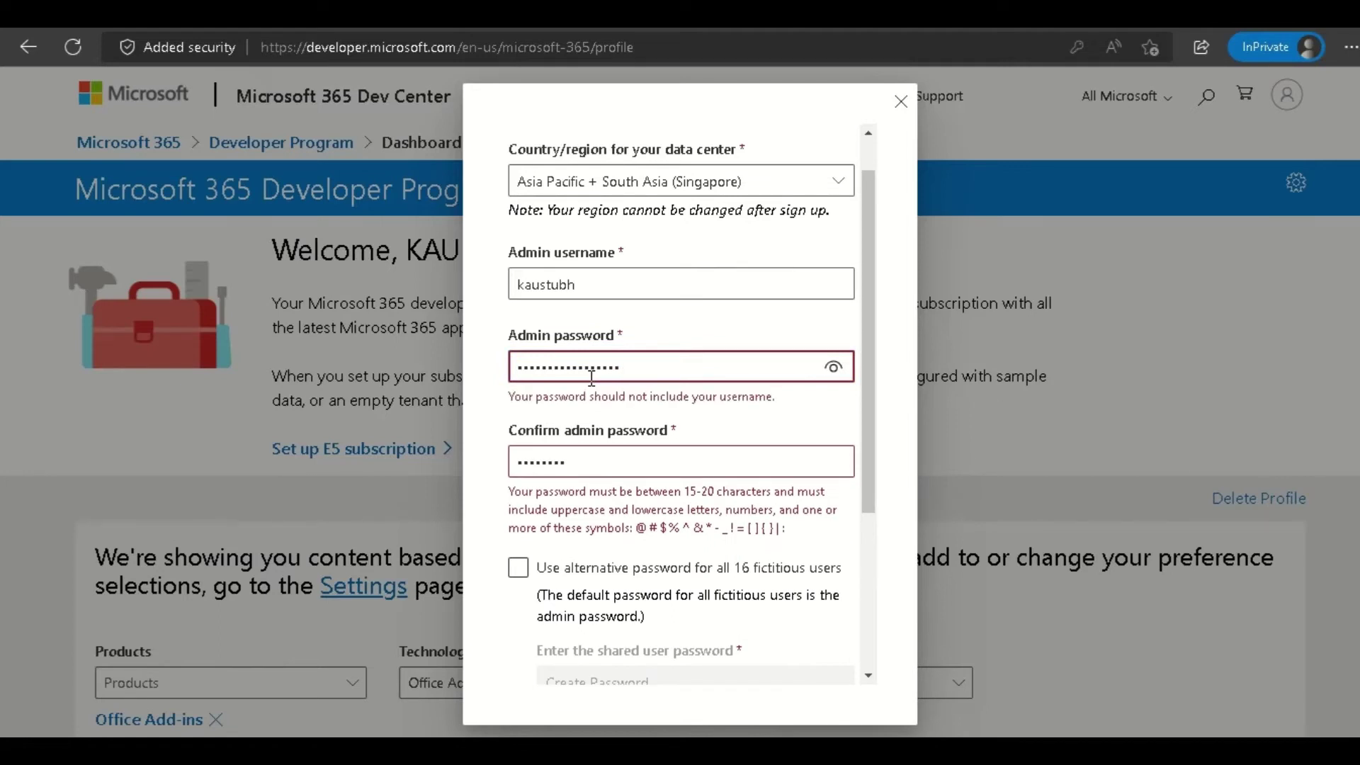
Paste the new admin password and fill in Confirm admin password.
key("ctrl+a")
key("ctrl+v")
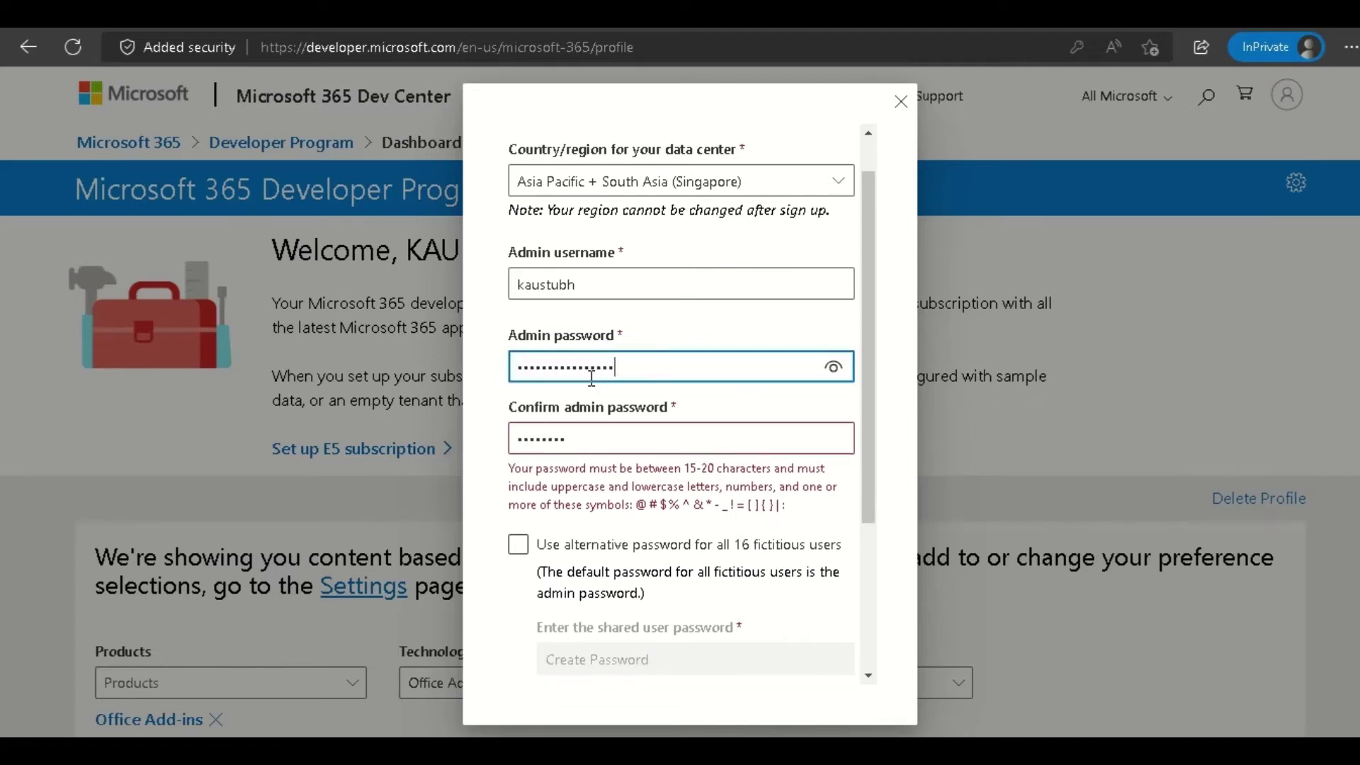
key("Tab")
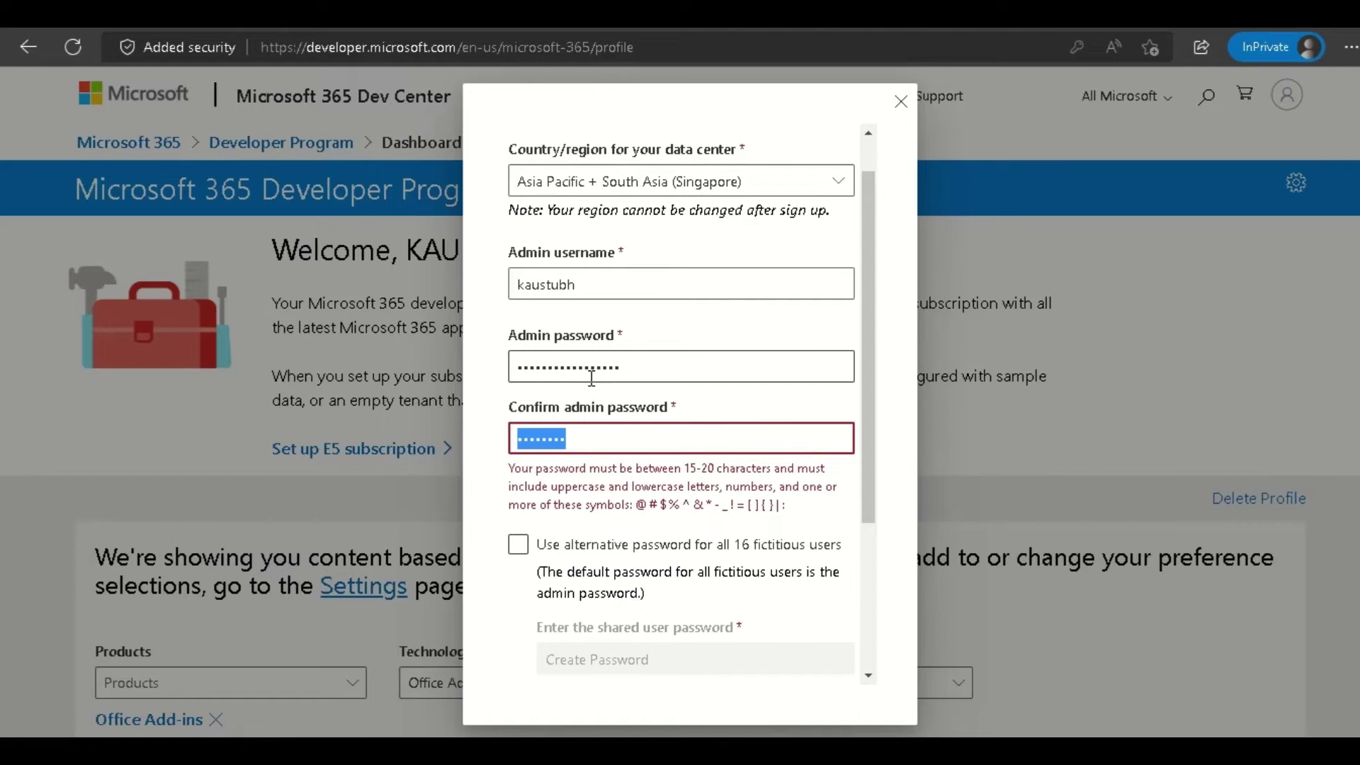
type("a")
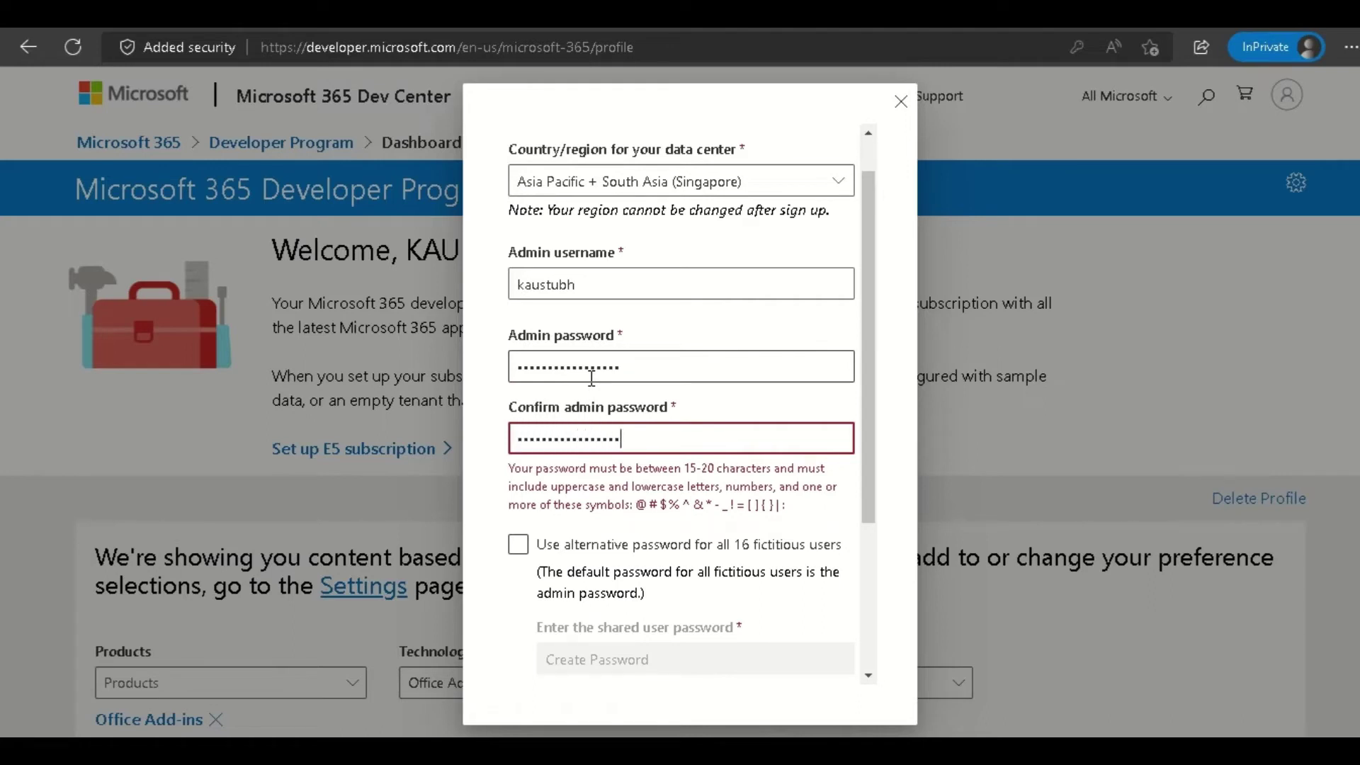
left_click(591, 375)
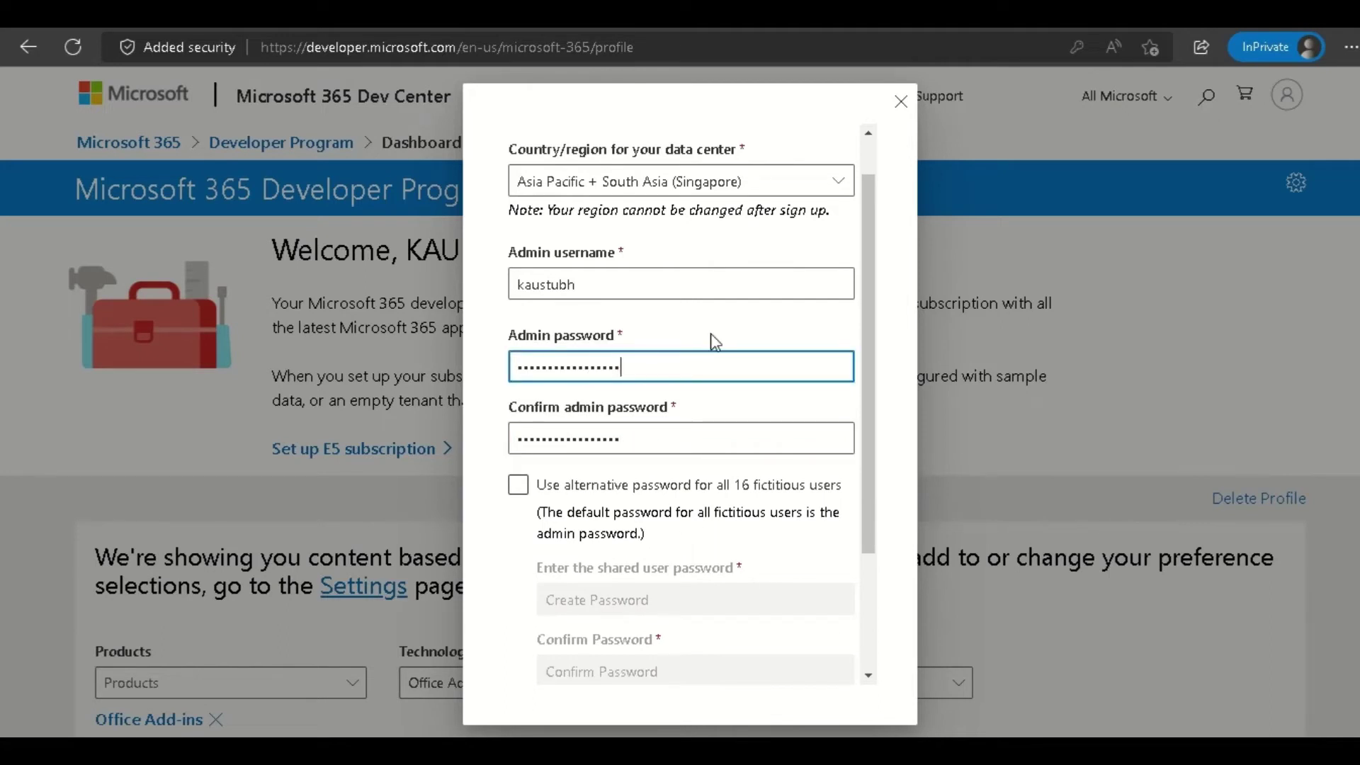
scroll(606, 414, "down", 3)
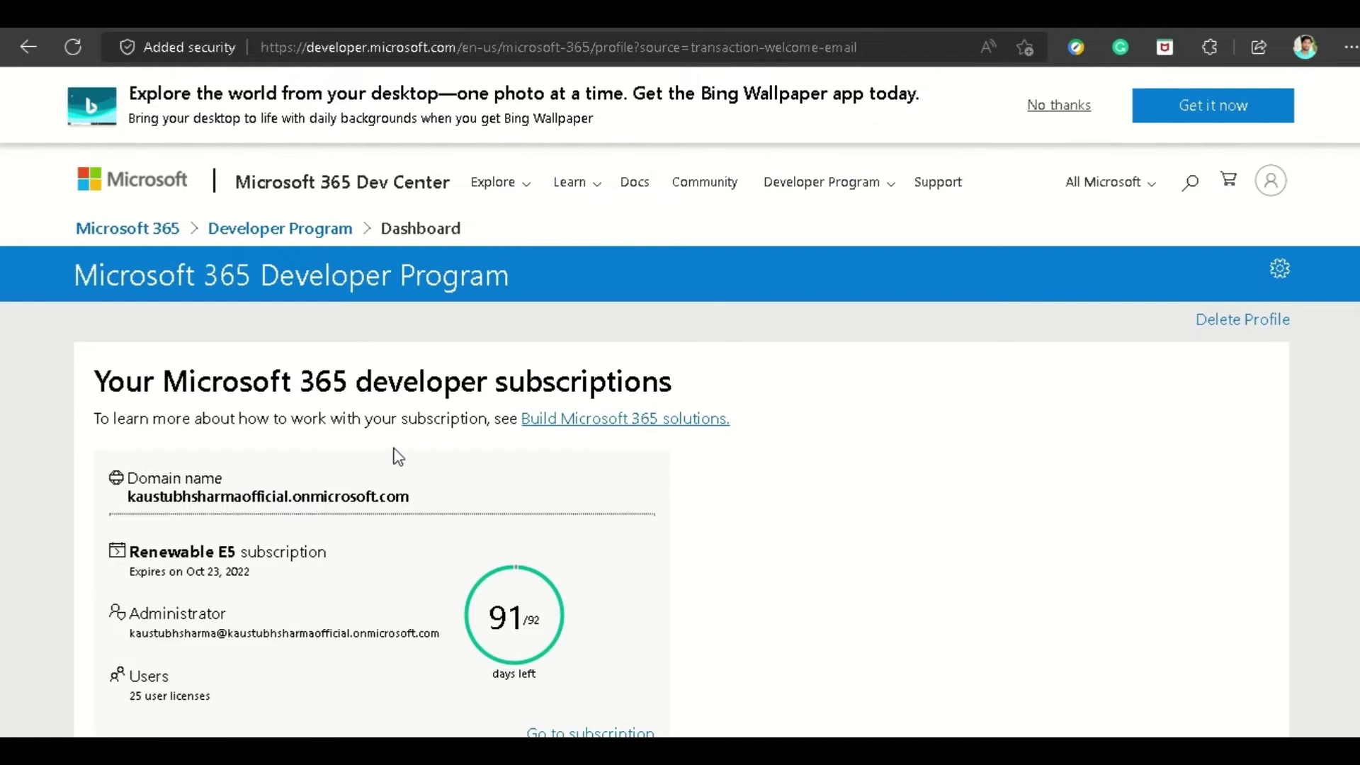
Review the new domain and the Renewable E5 subscription expiring Oct 23, 2022.
scroll(352, 378, "down", 1)
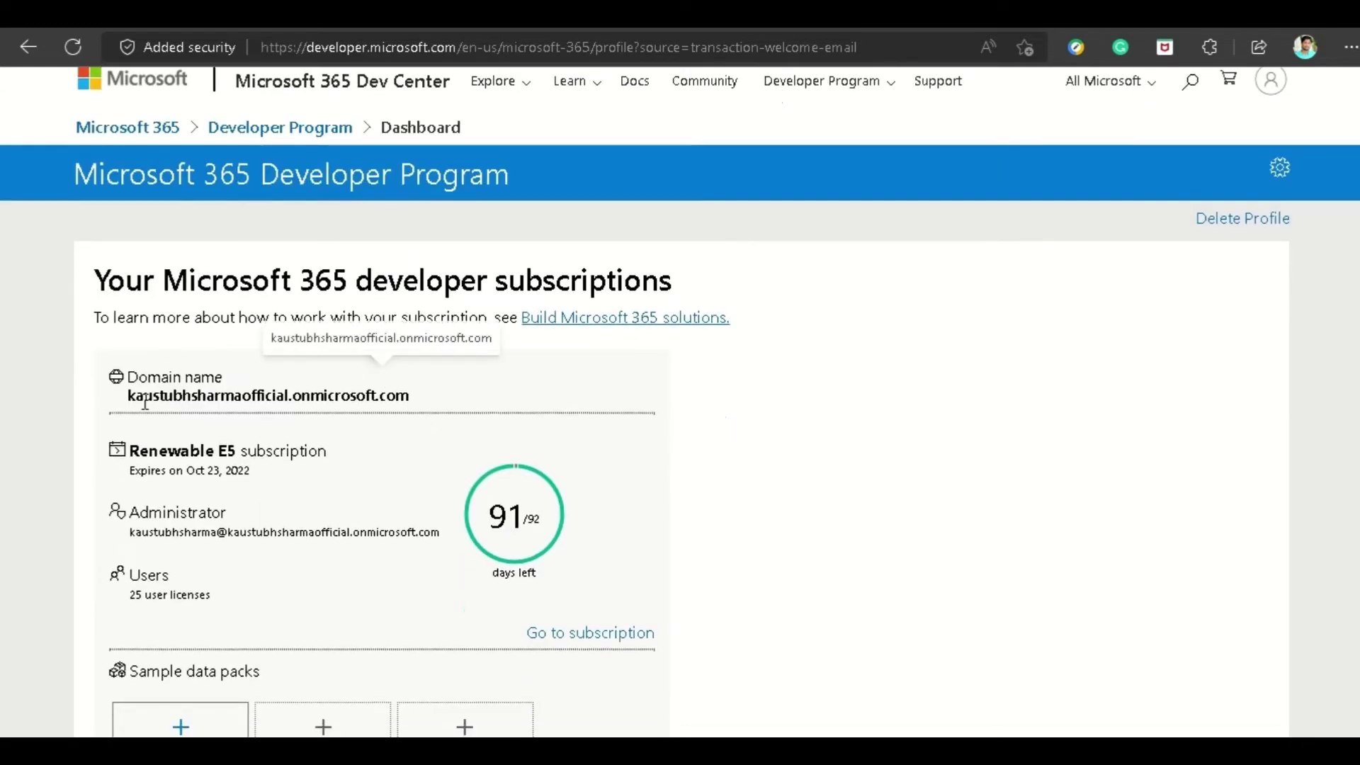
left_click_drag(144, 395, 412, 394)
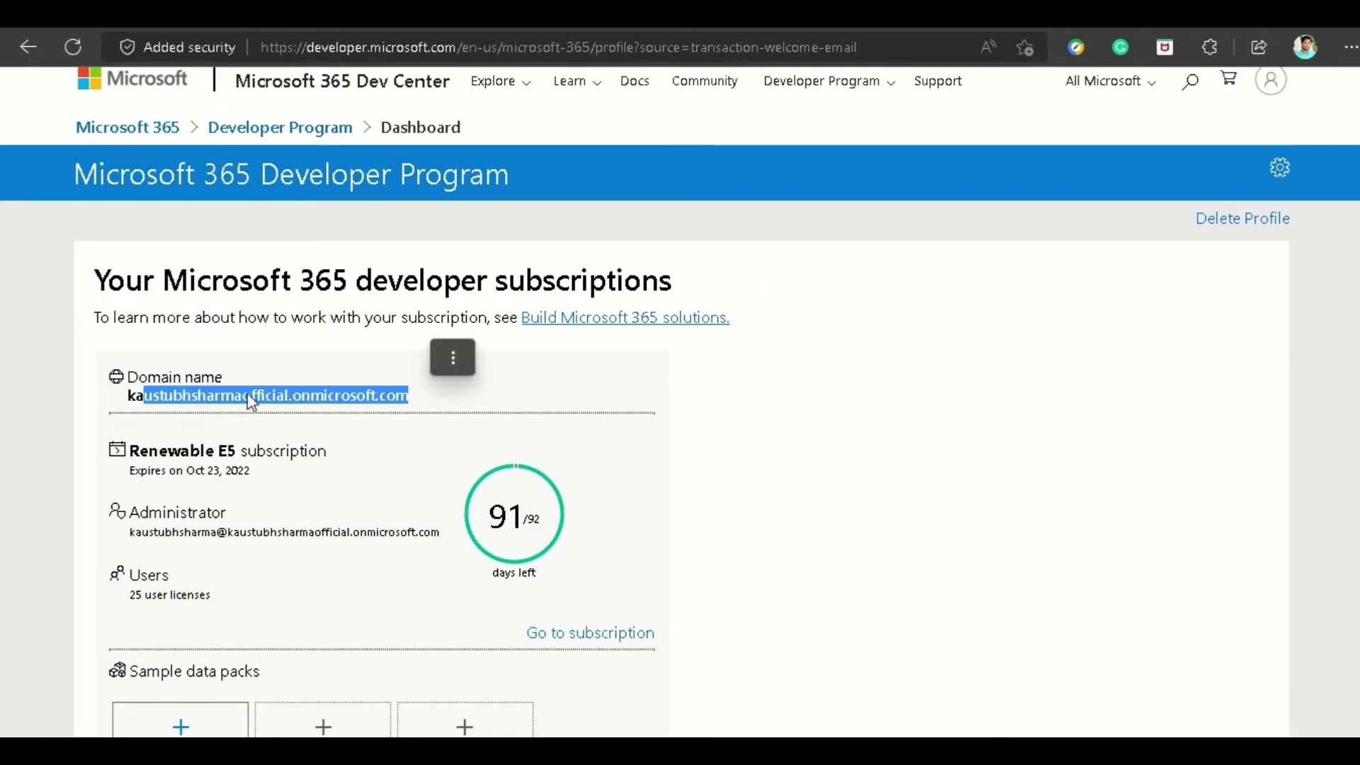
scroll(365, 410, "down", 1)
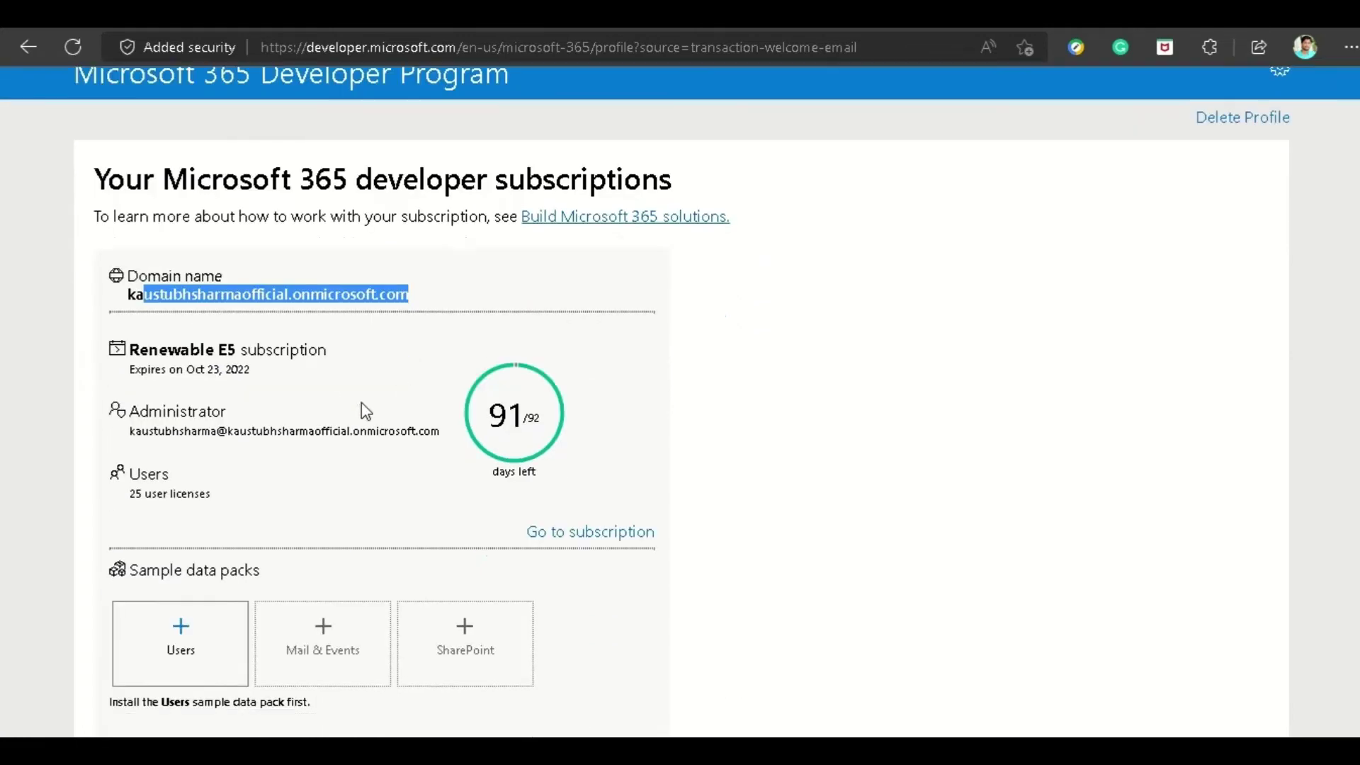
left_click_drag(153, 349, 299, 369)
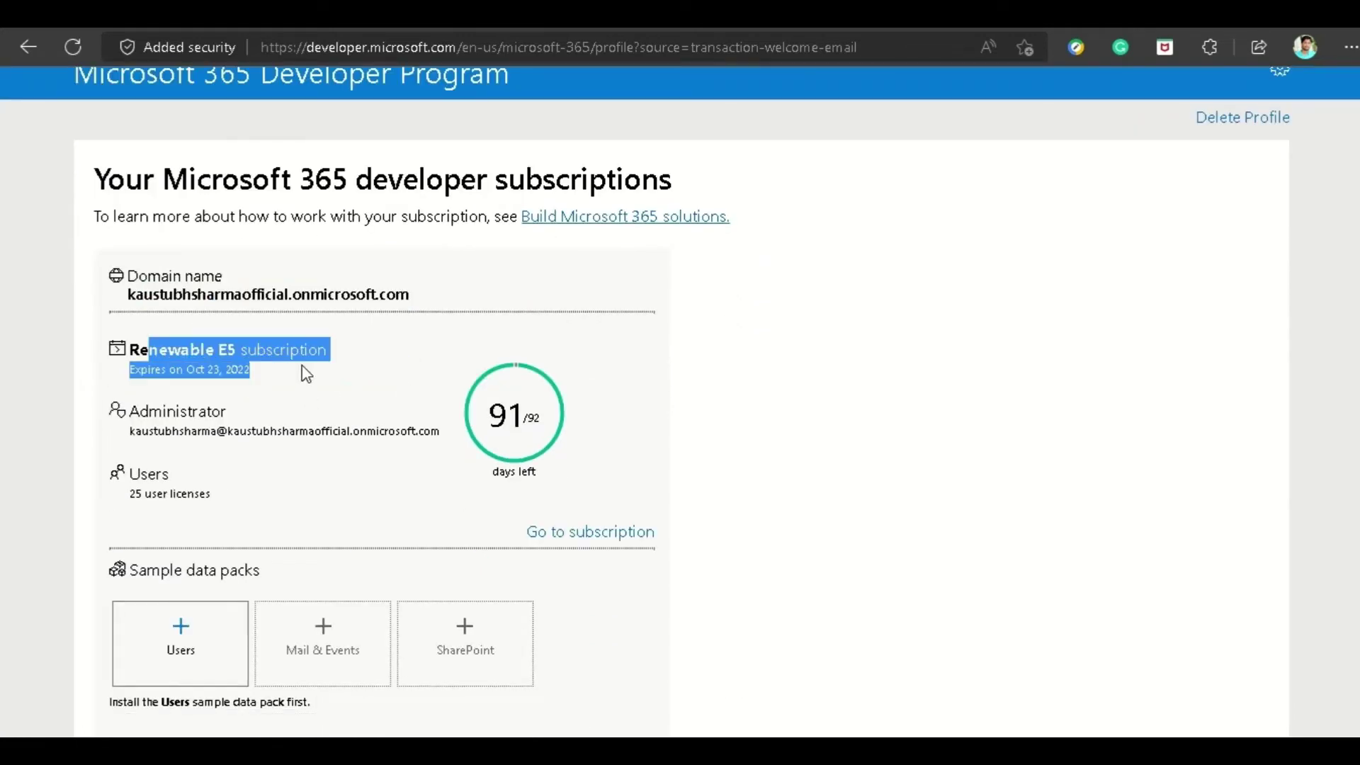
left_click(221, 368)
left_click_drag(183, 368, 260, 379)
left_click(260, 379)
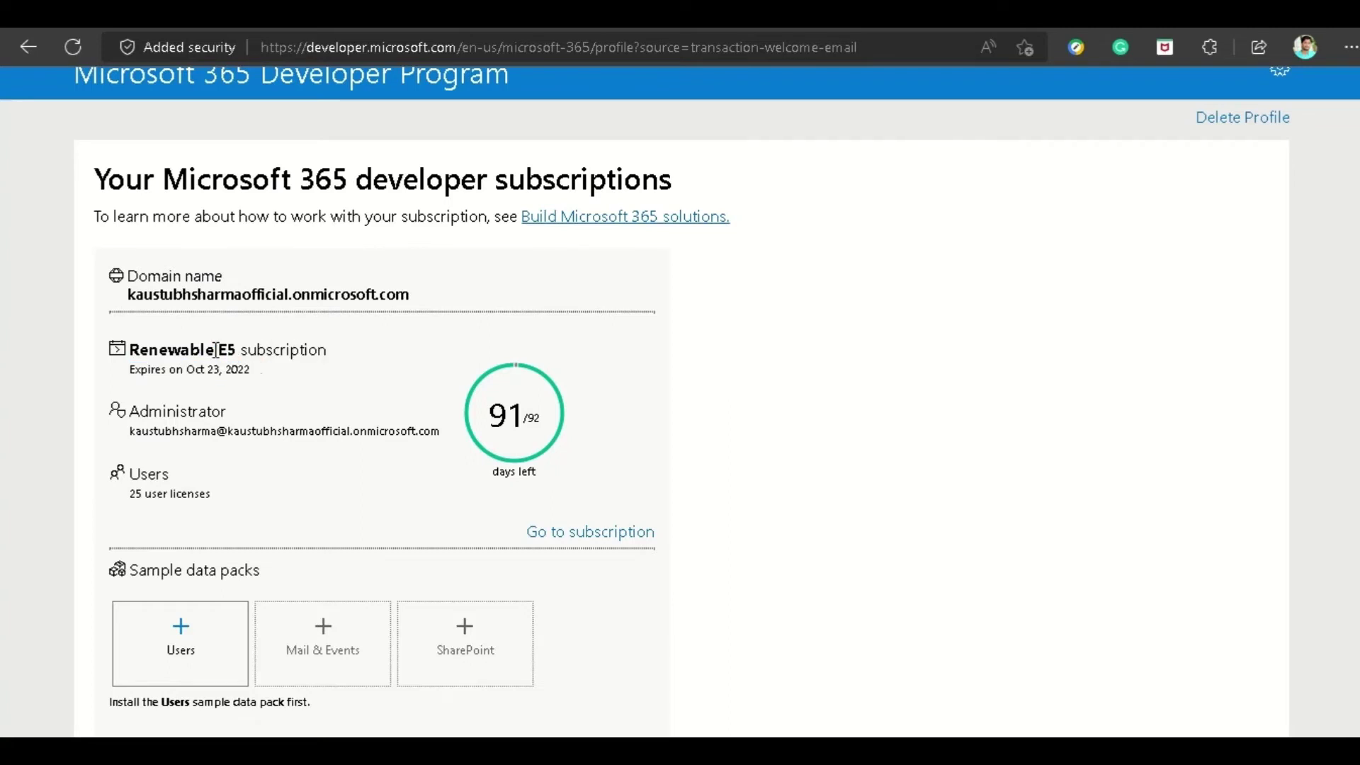
left_click_drag(129, 349, 218, 351)
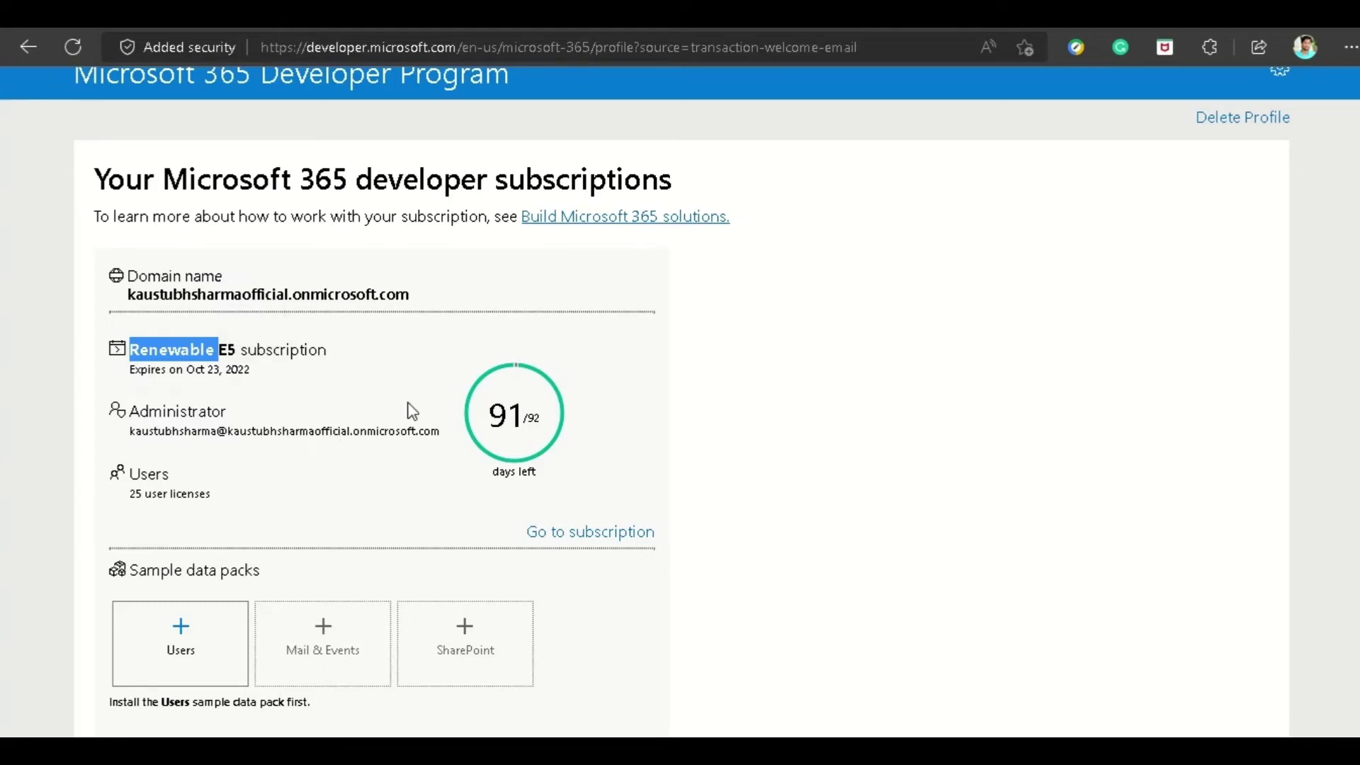
scroll(380, 413, "down", 2)
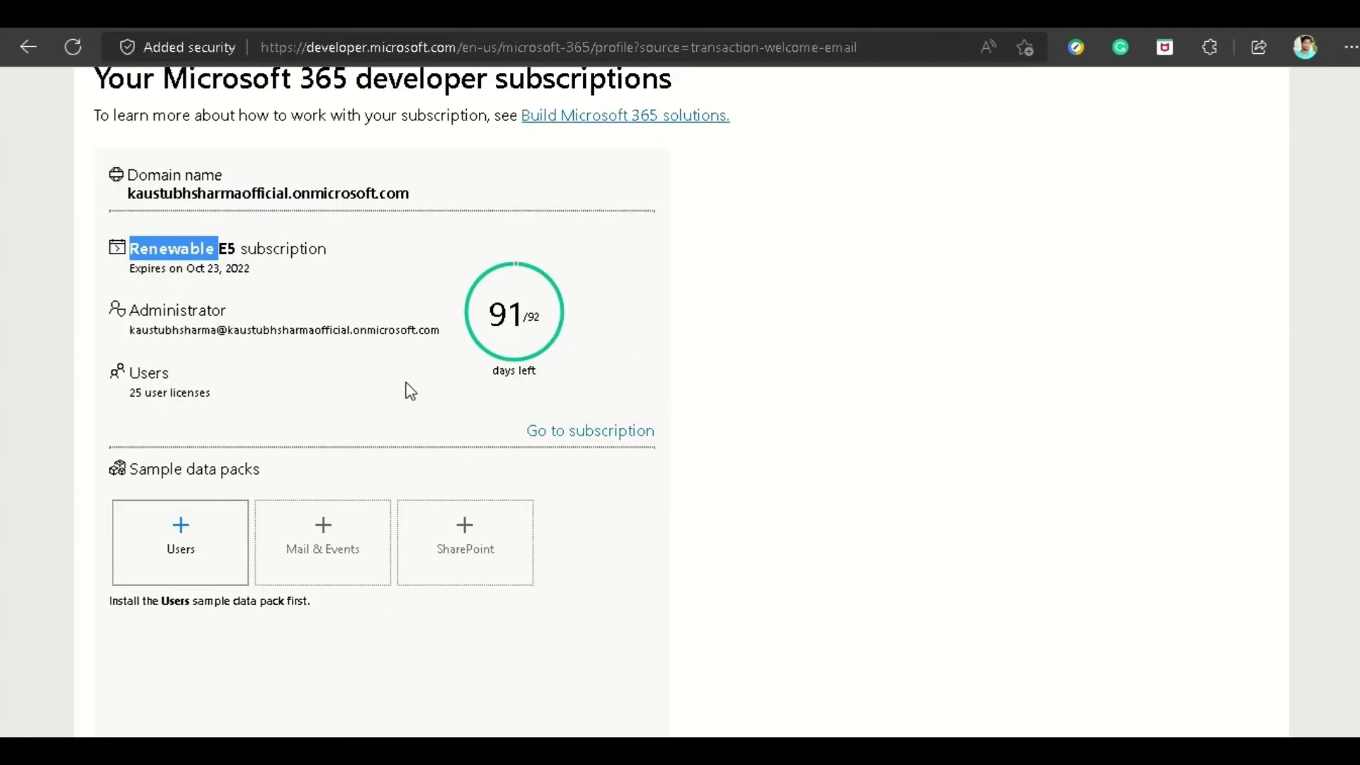
scroll(267, 389, "up", 2)
left_click(273, 390)
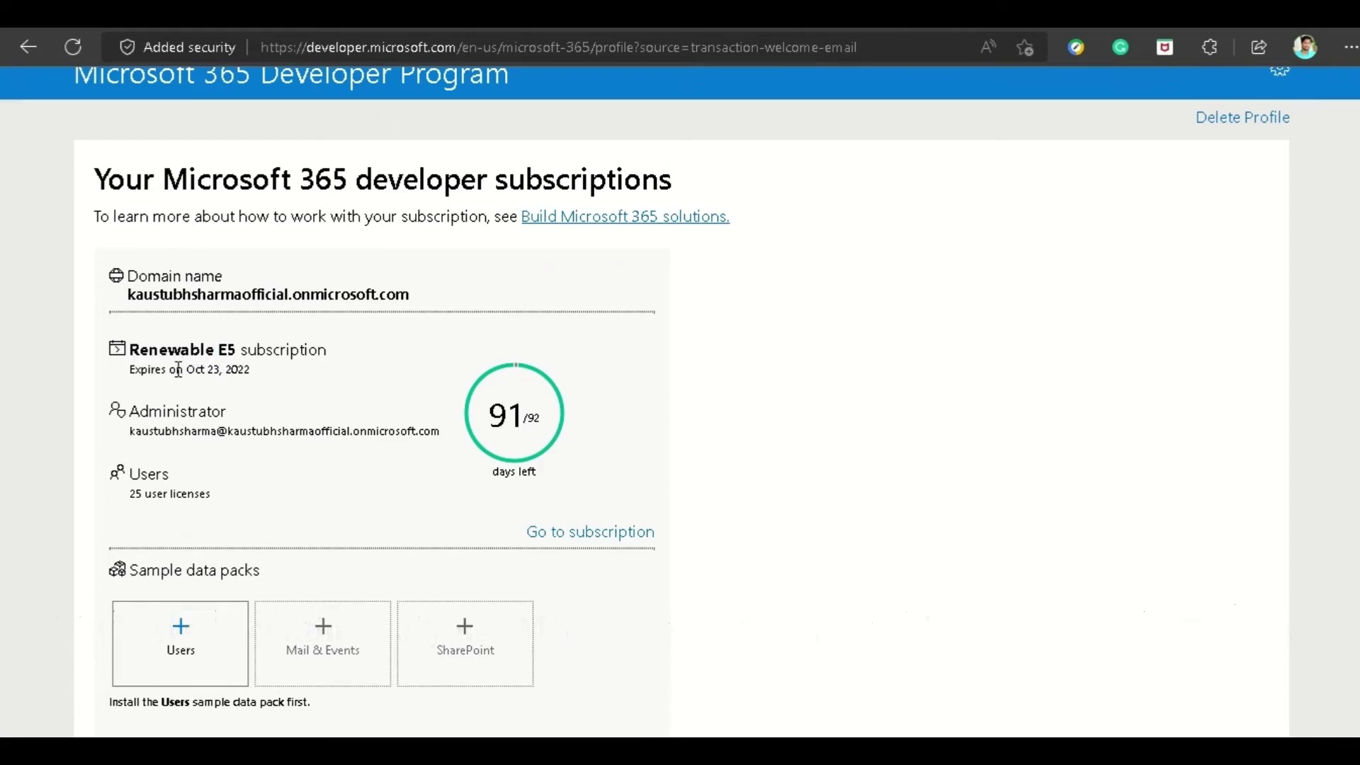
left_click_drag(178, 369, 261, 383)
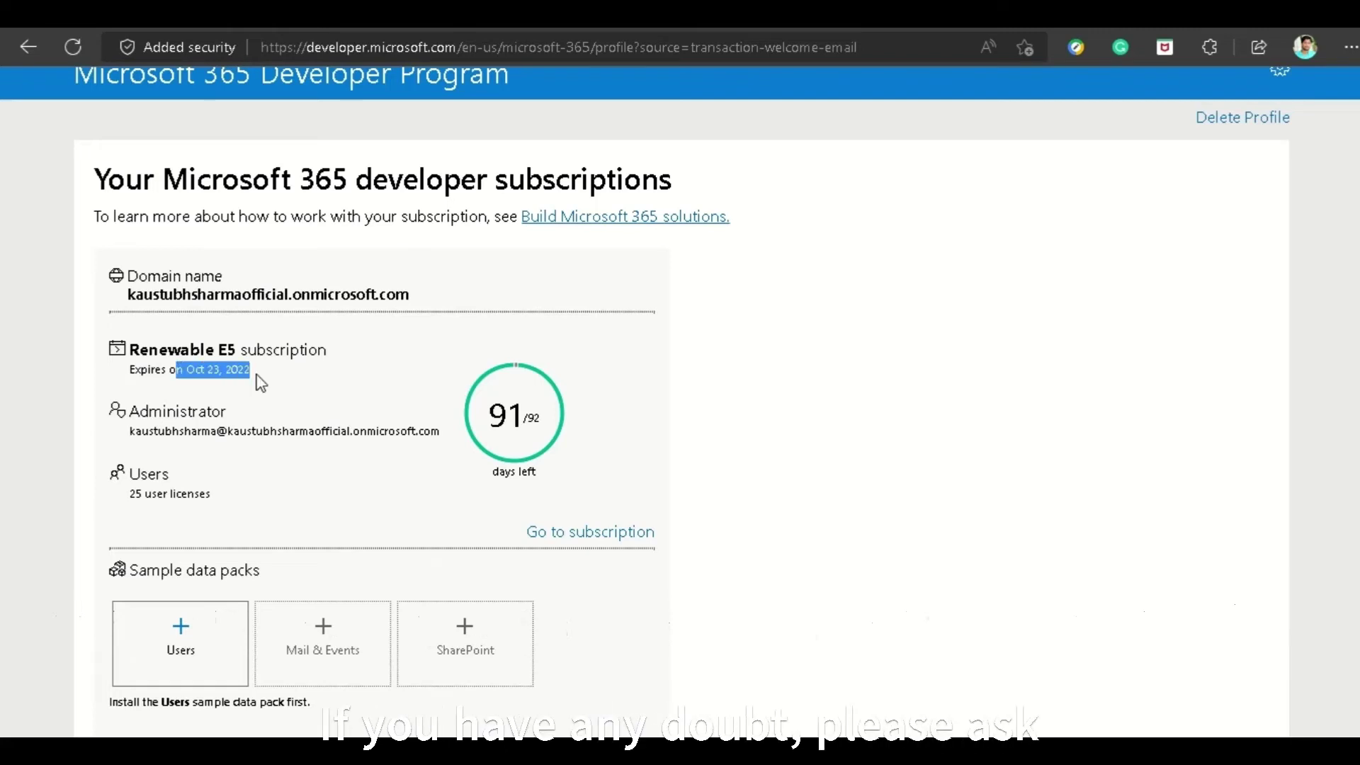
left_click(258, 380)
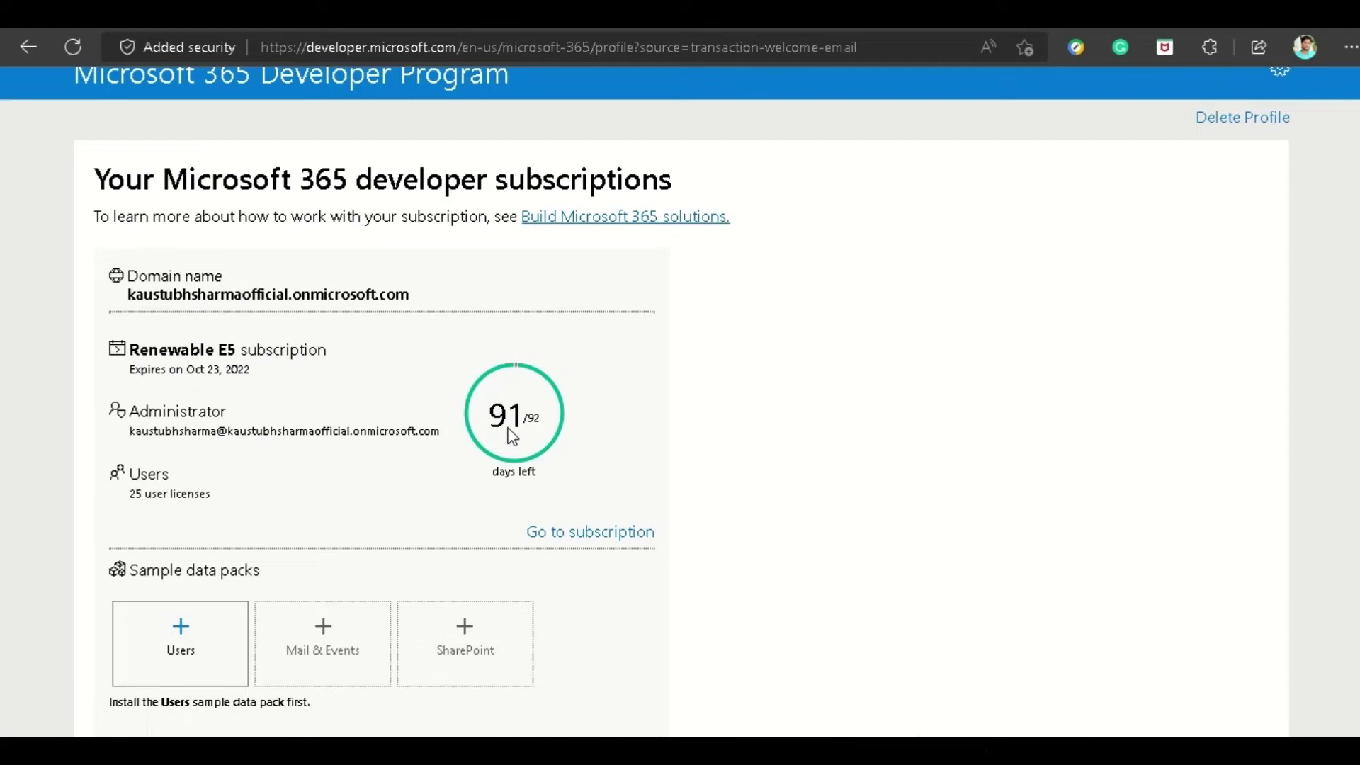
Select the administrator's e-mail address and copy it.
scroll(304, 425, "down", 1)
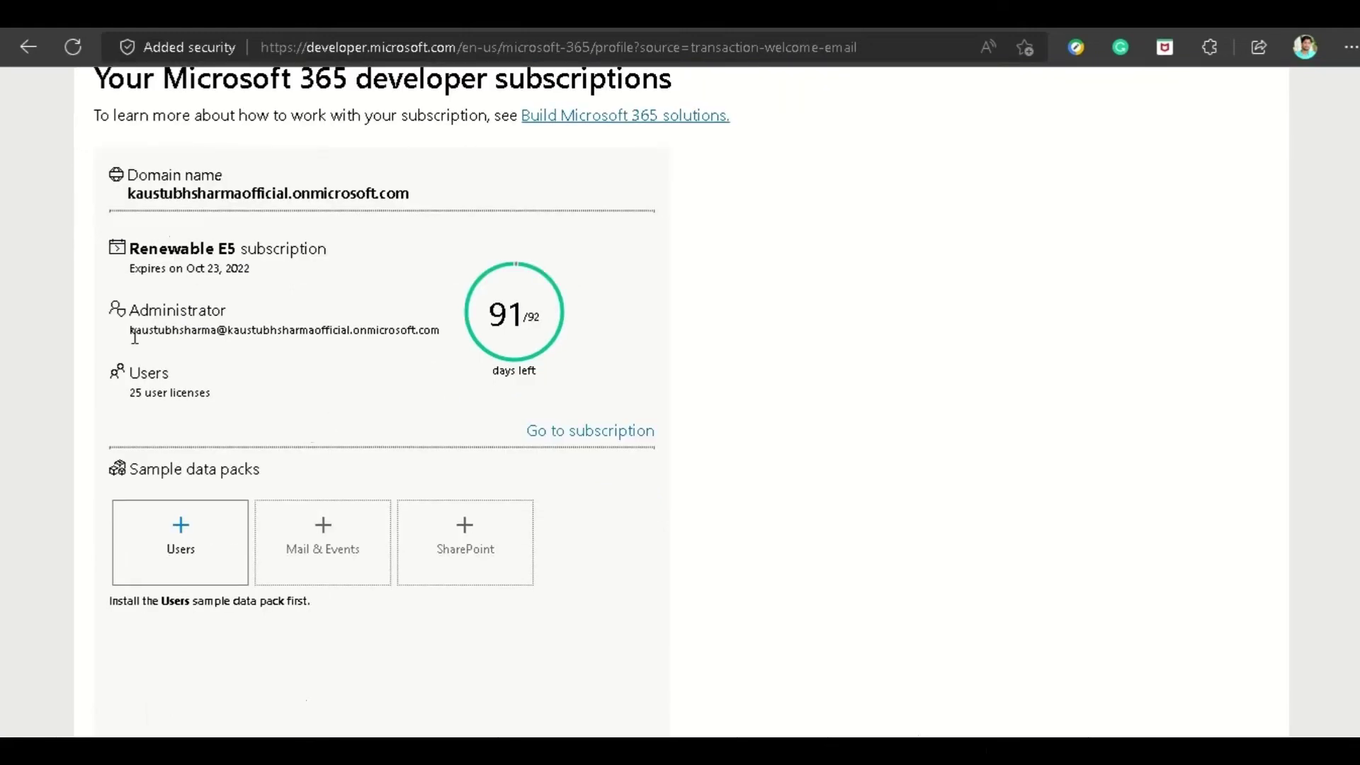
left_click_drag(131, 334, 444, 342)
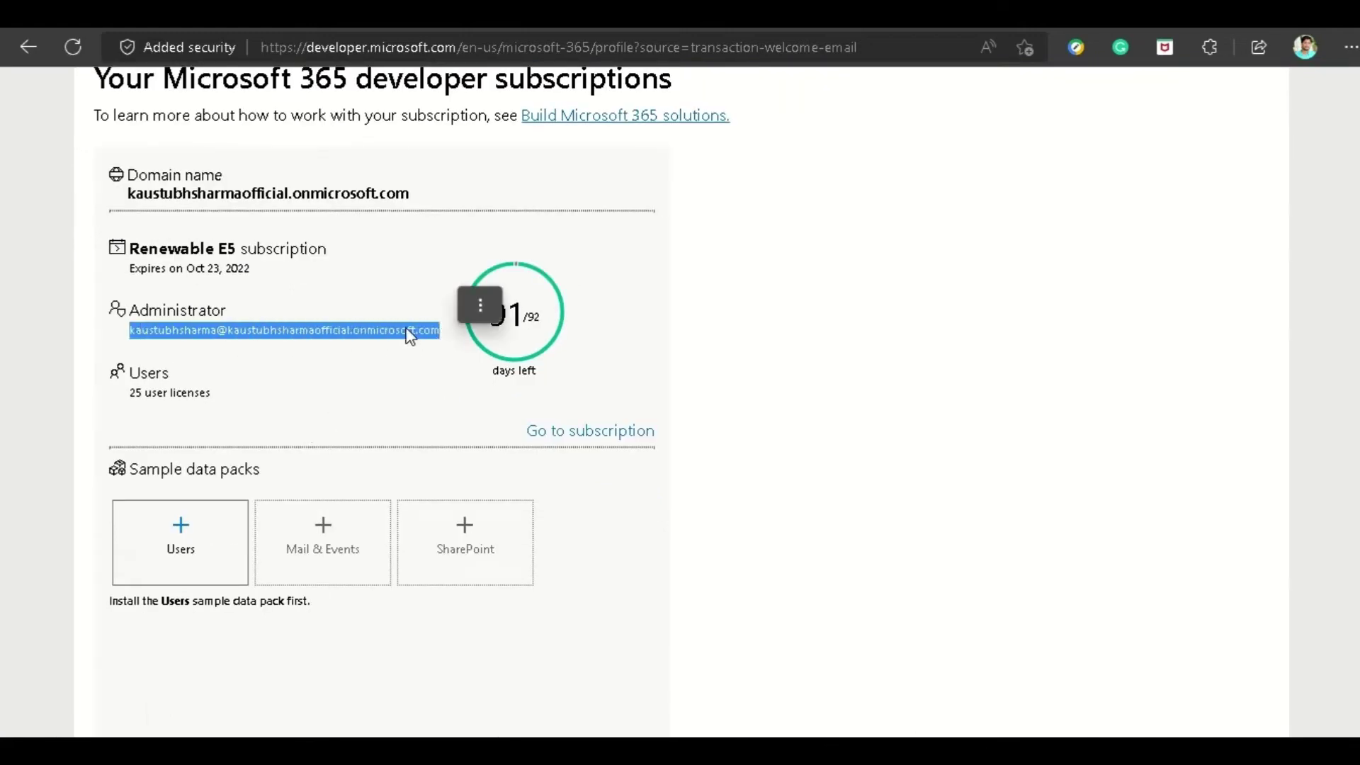
right_click(411, 335)
left_click(444, 311)
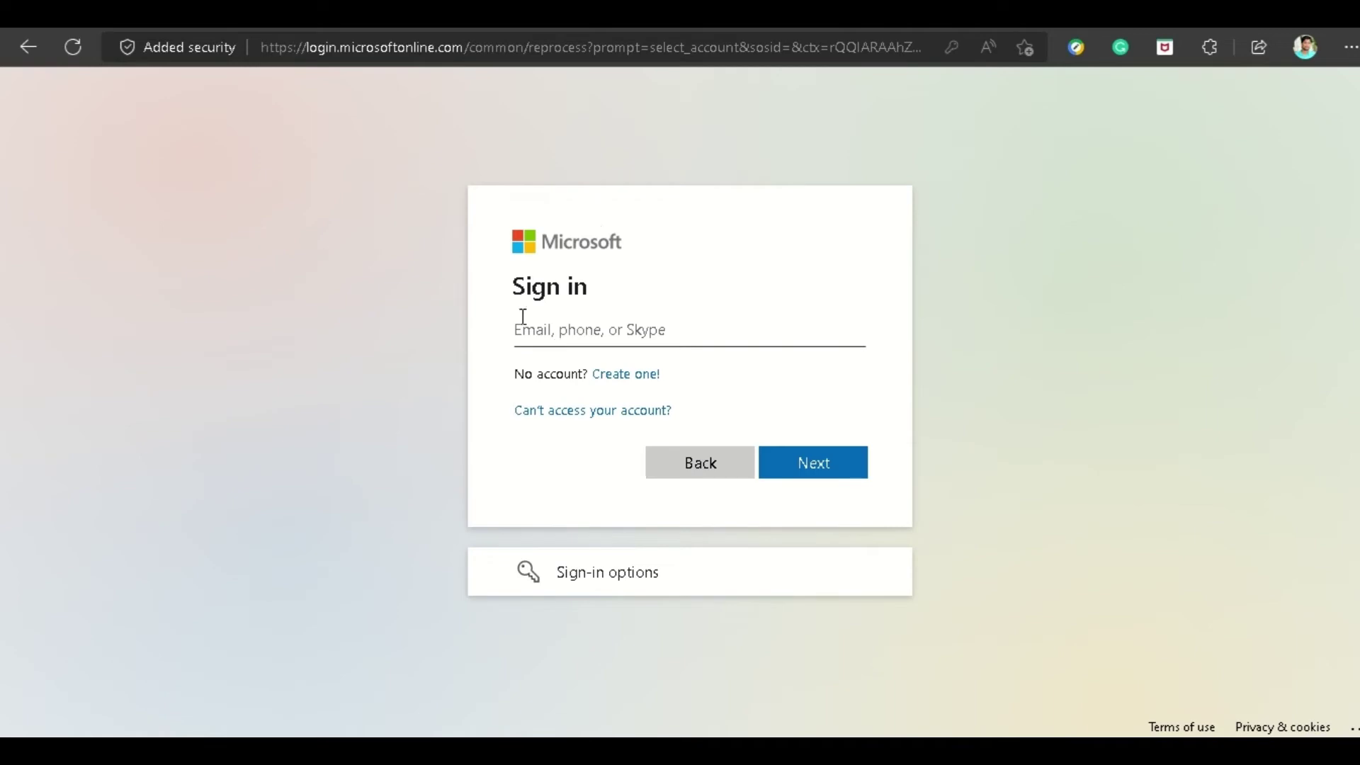
Sign in with the saved sandbox administrator account and its autofilled password.
left_click(562, 320)
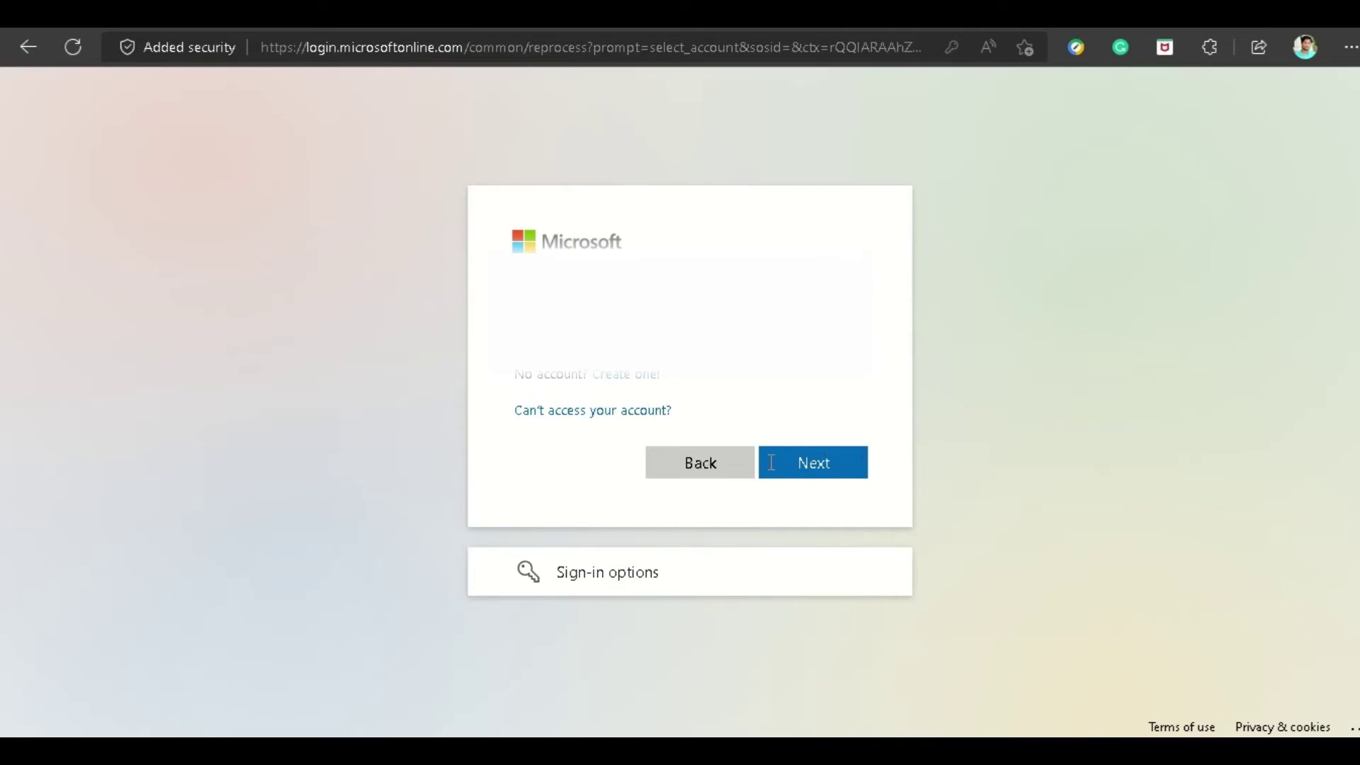
left_click(803, 460)
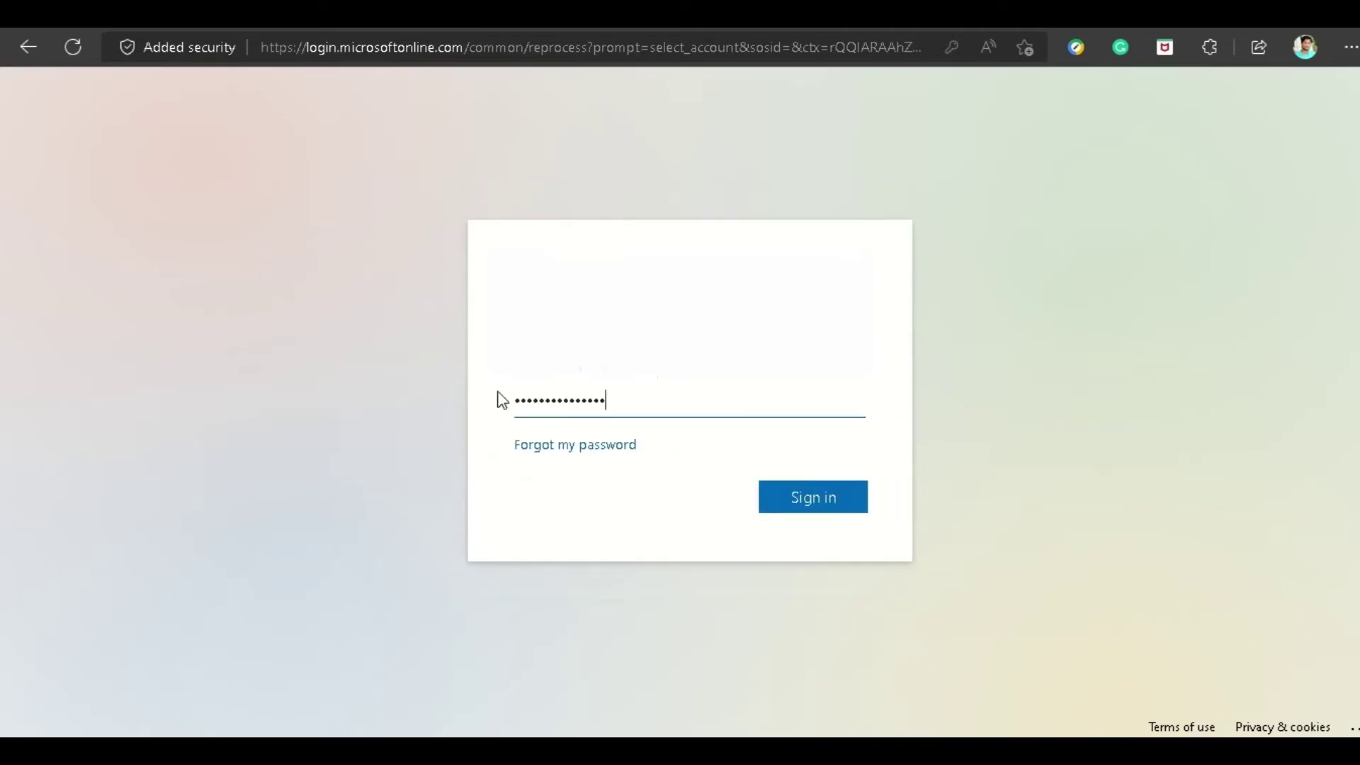
left_click(790, 501)
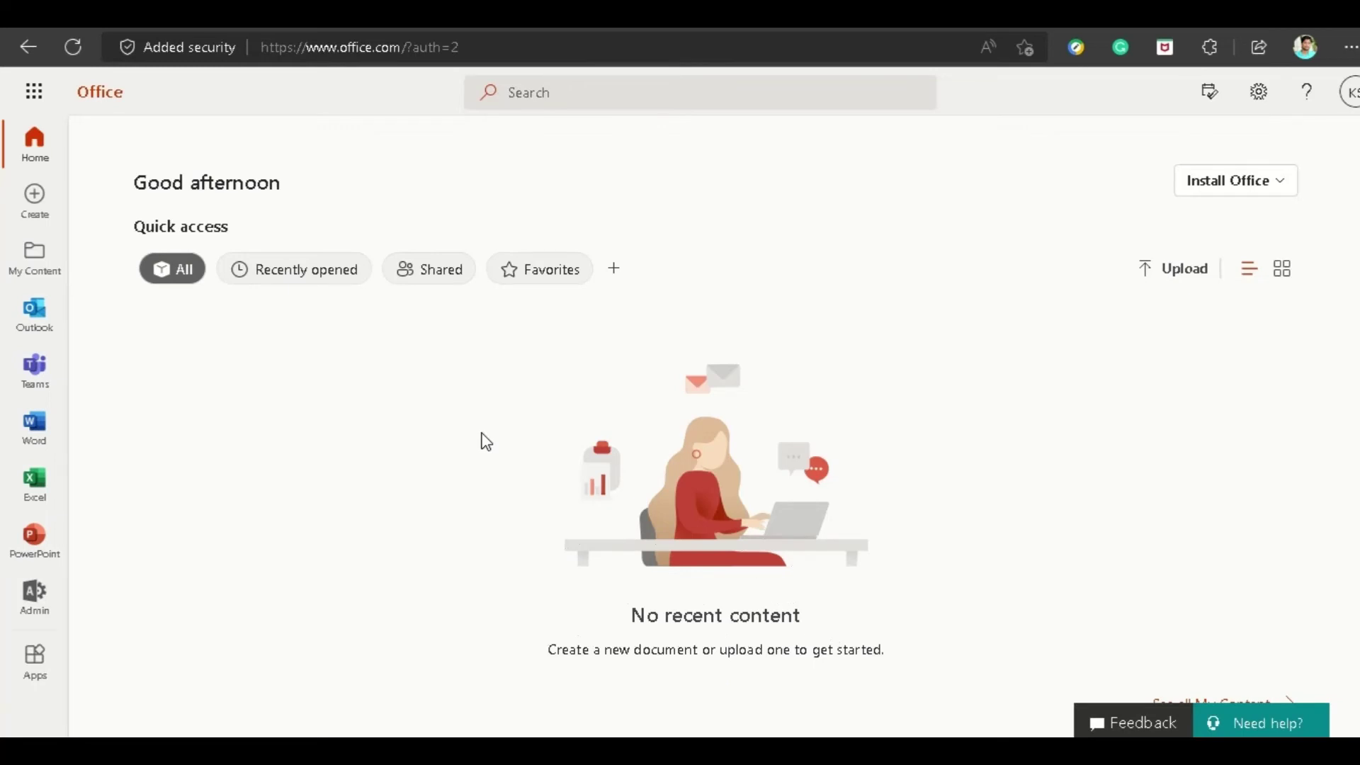
Download the Office 365 apps installer and show Edge's Downloads list.
left_click(1264, 189)
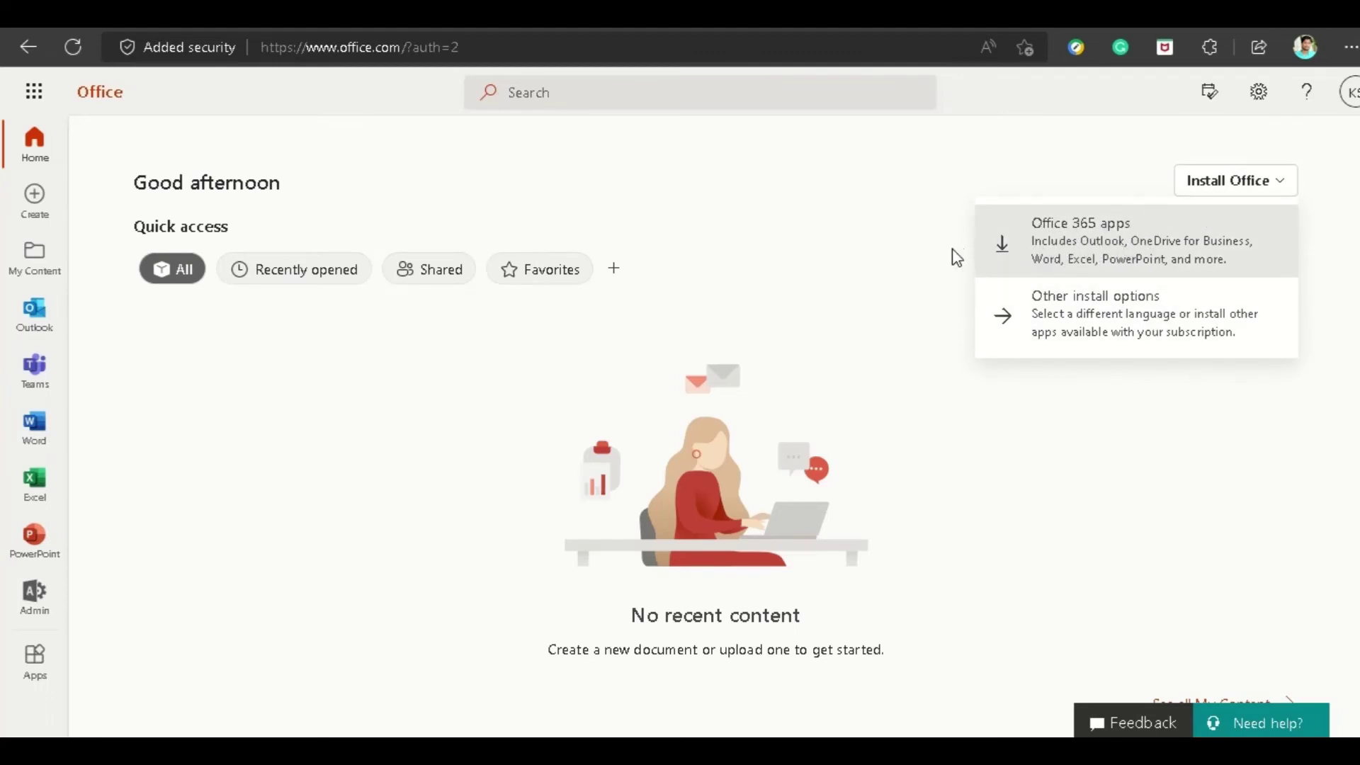
left_click(1034, 252)
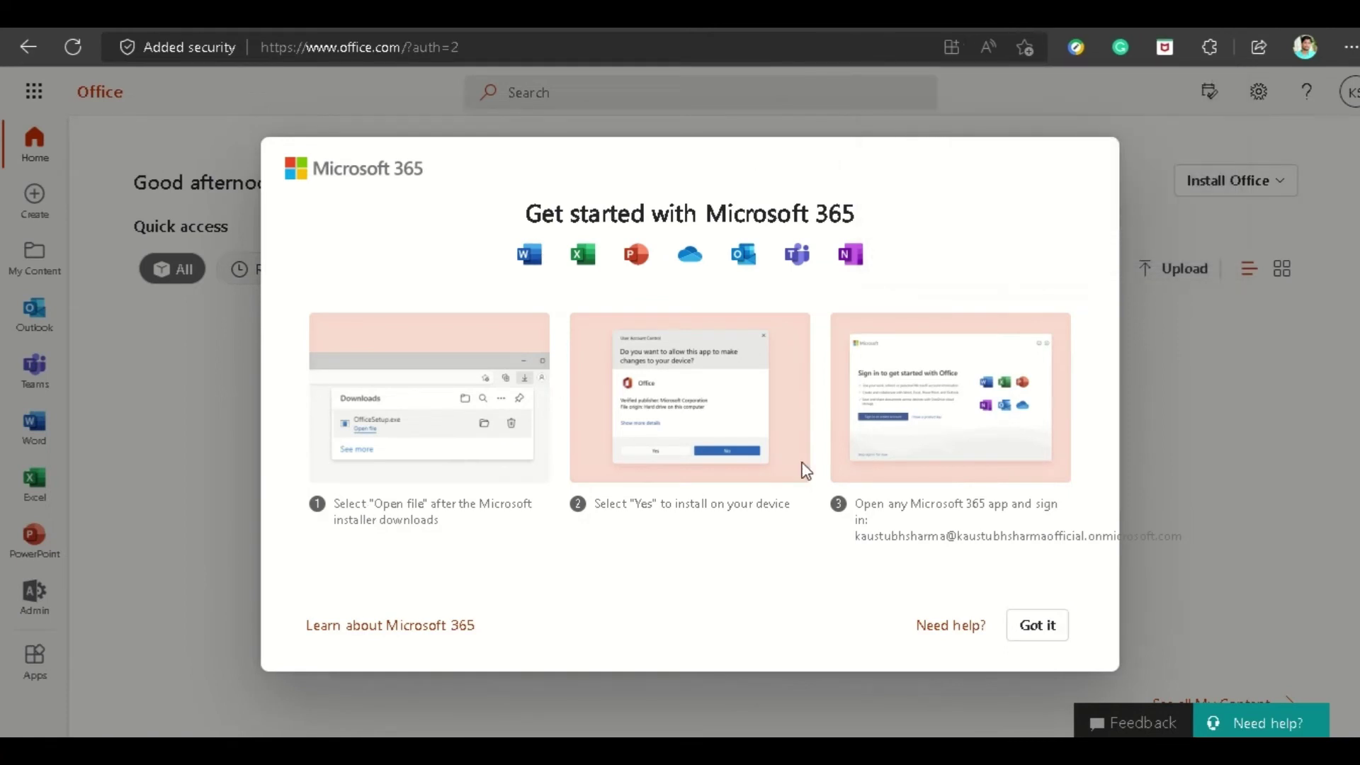
left_click(1036, 626)
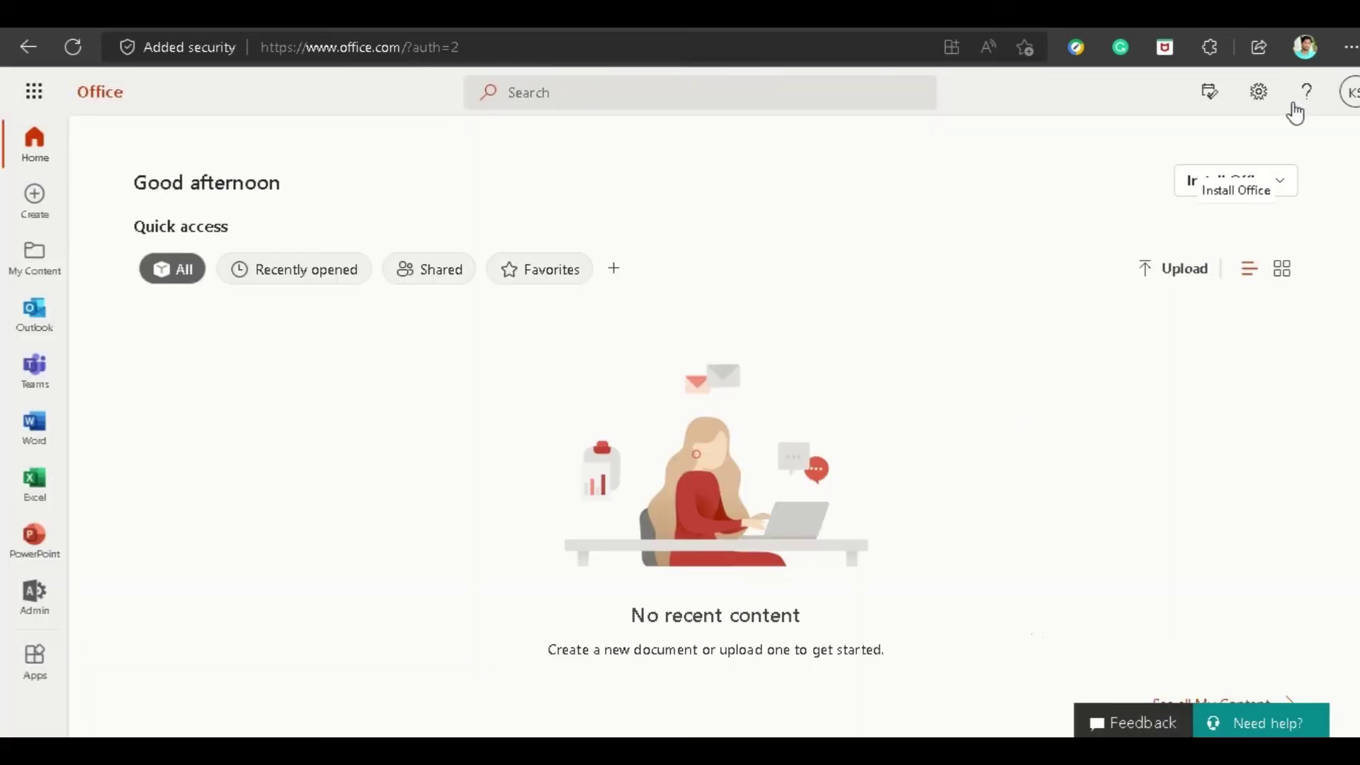
left_click(1348, 51)
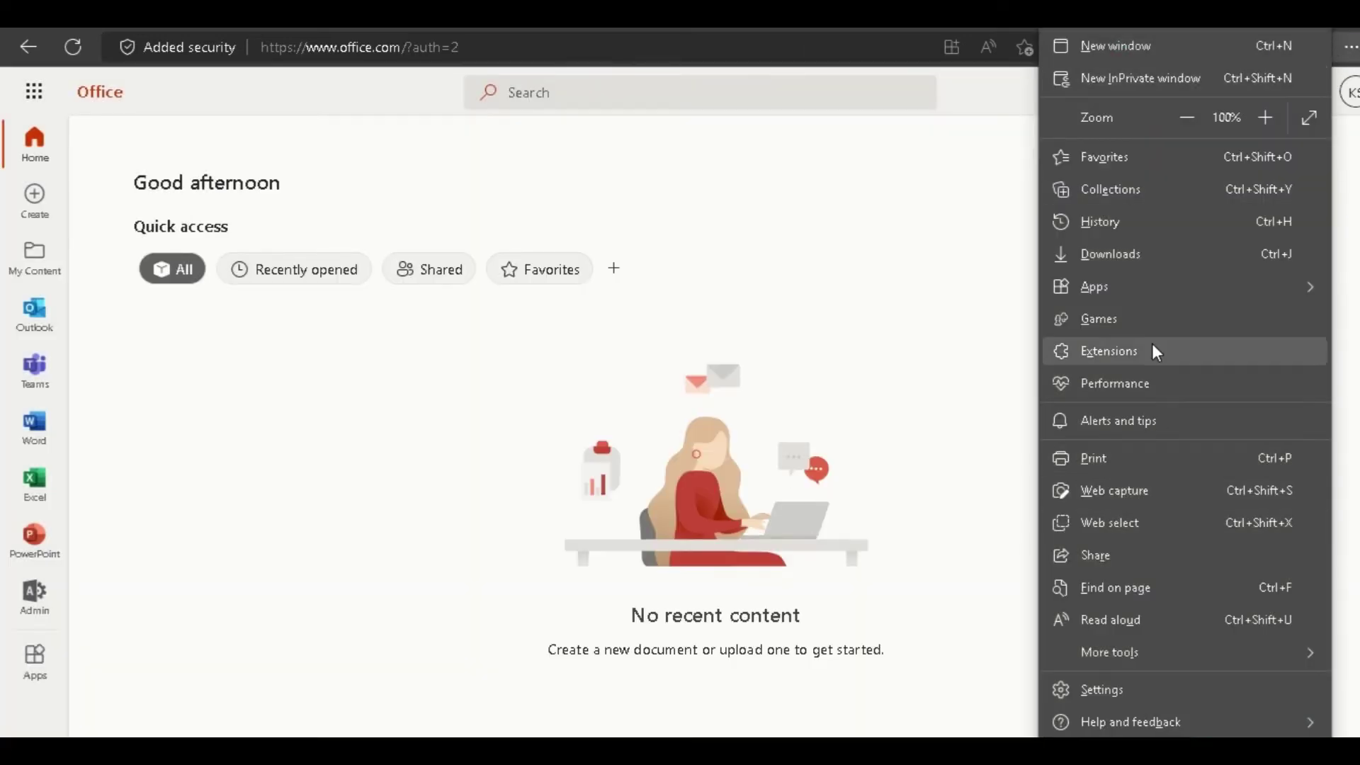
left_click(1110, 254)
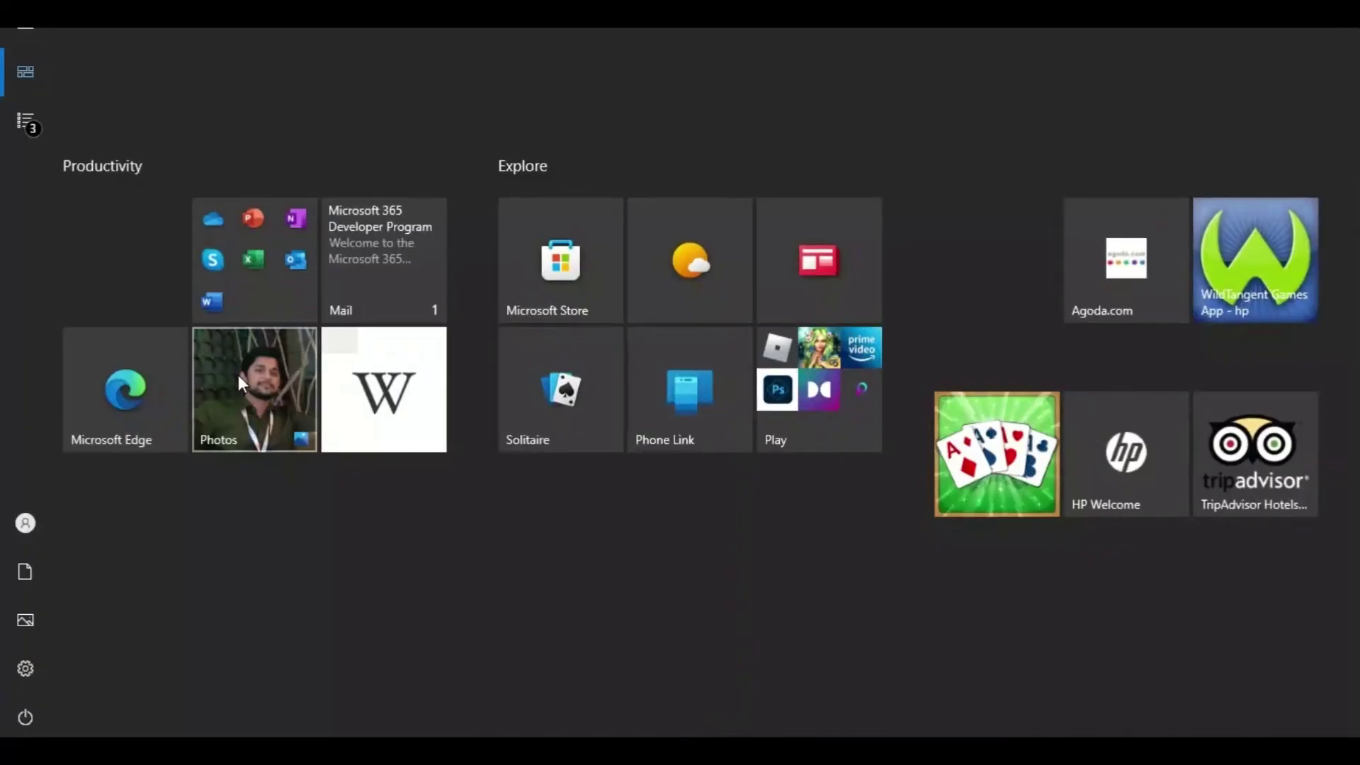
Search the Start menu for 'word' and launch the Word app.
left_click(244, 304)
left_click(239, 594)
type("word")
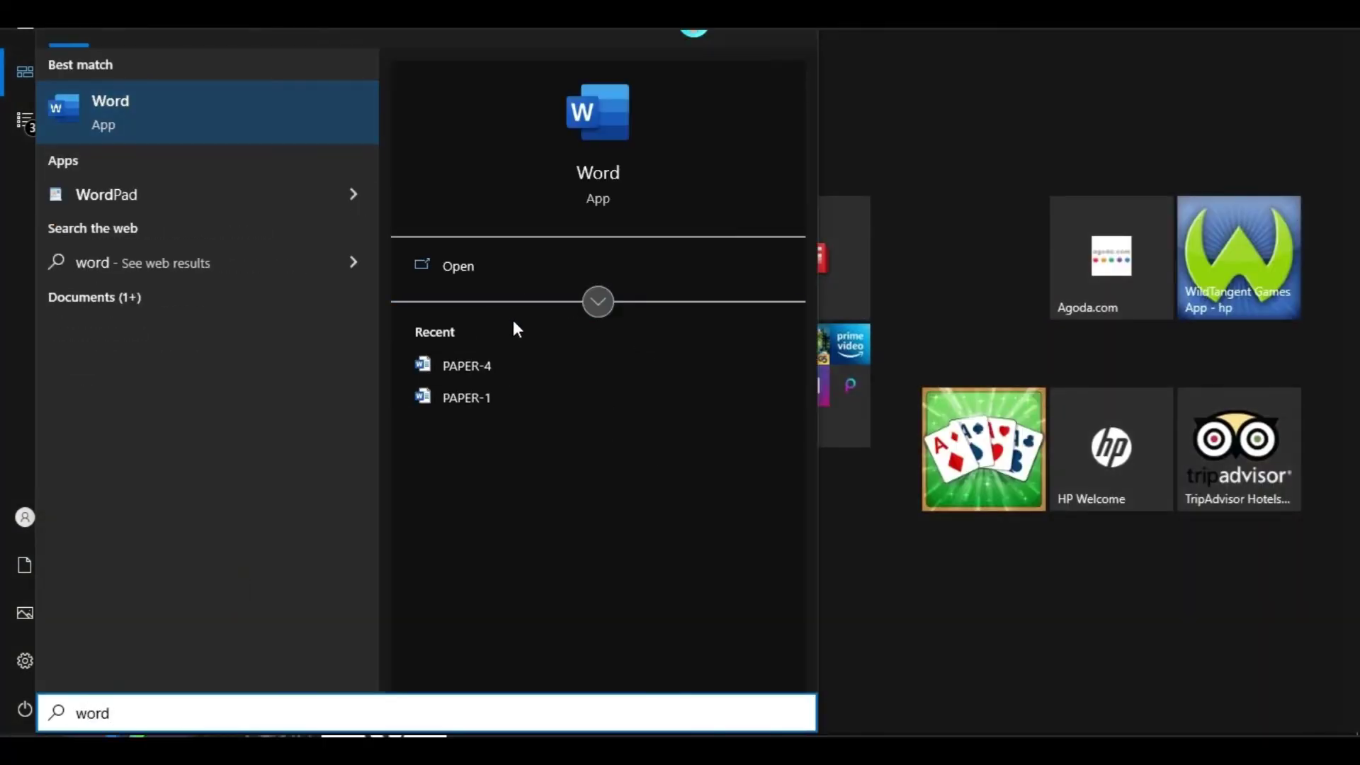
left_click(484, 267)
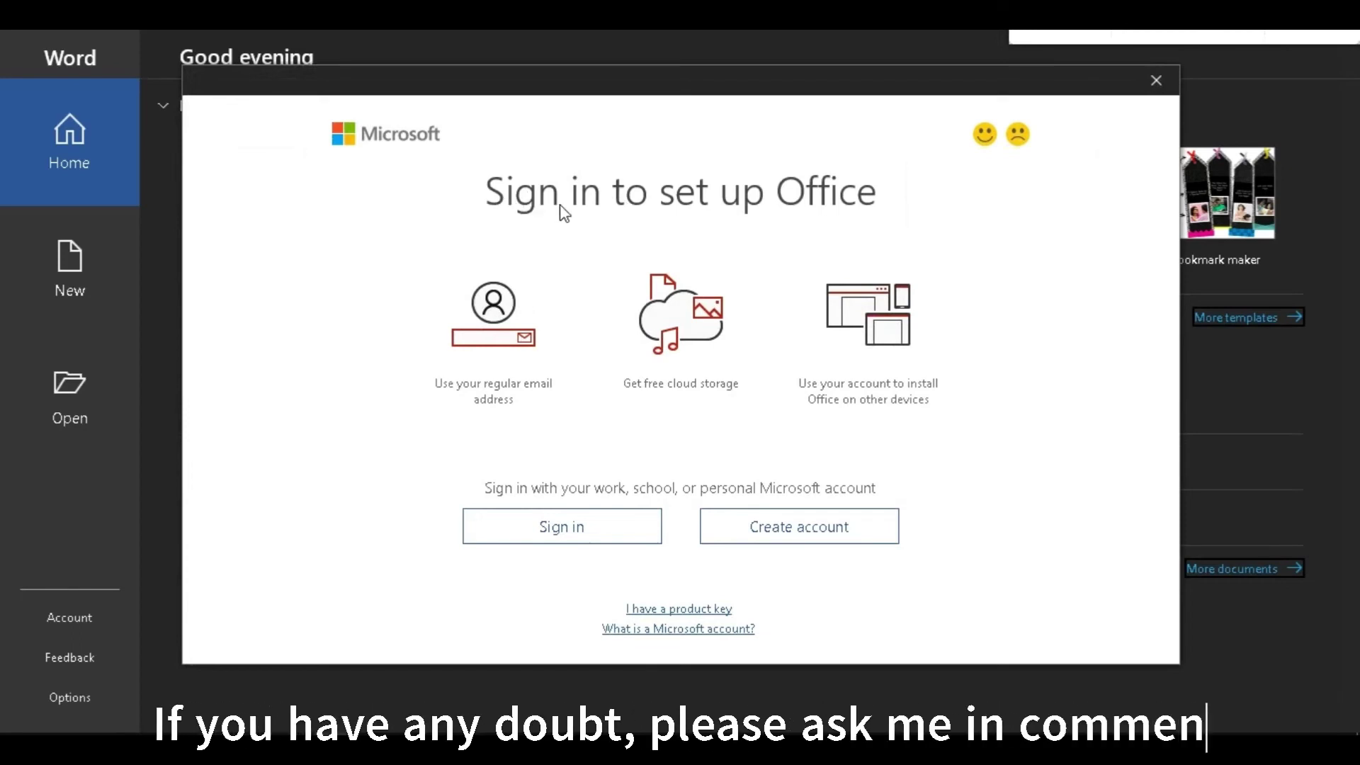
Sign in to Word with the developer work account's e-mail and password.
left_click(567, 519)
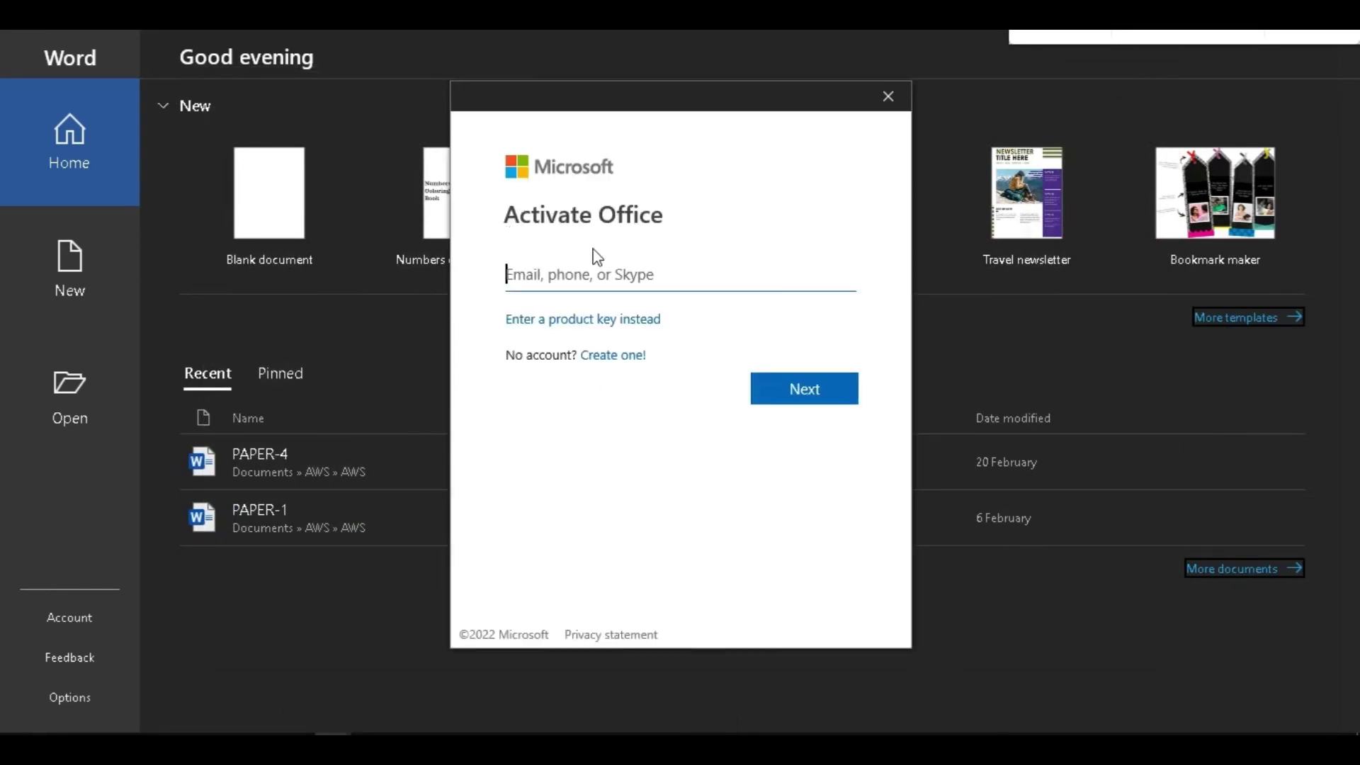
left_click(546, 277)
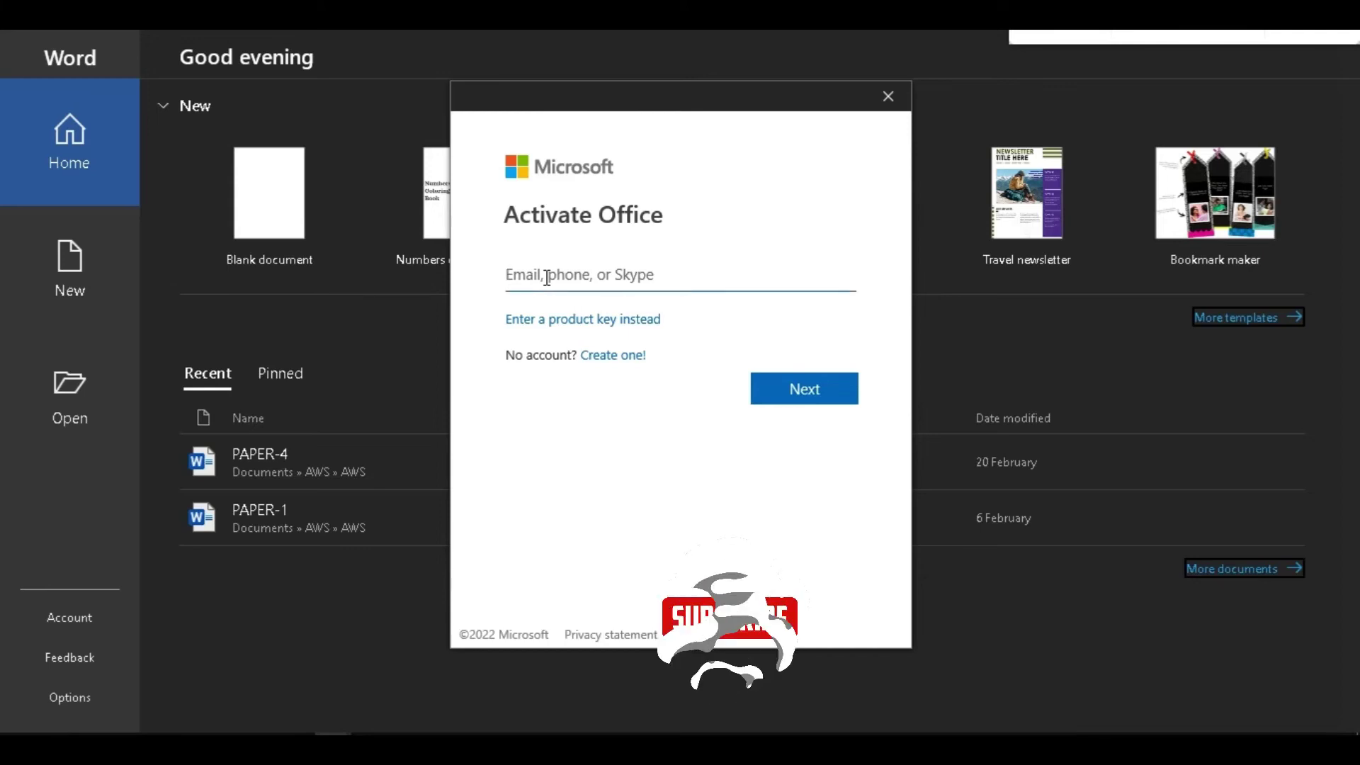
key("ctrl+v")
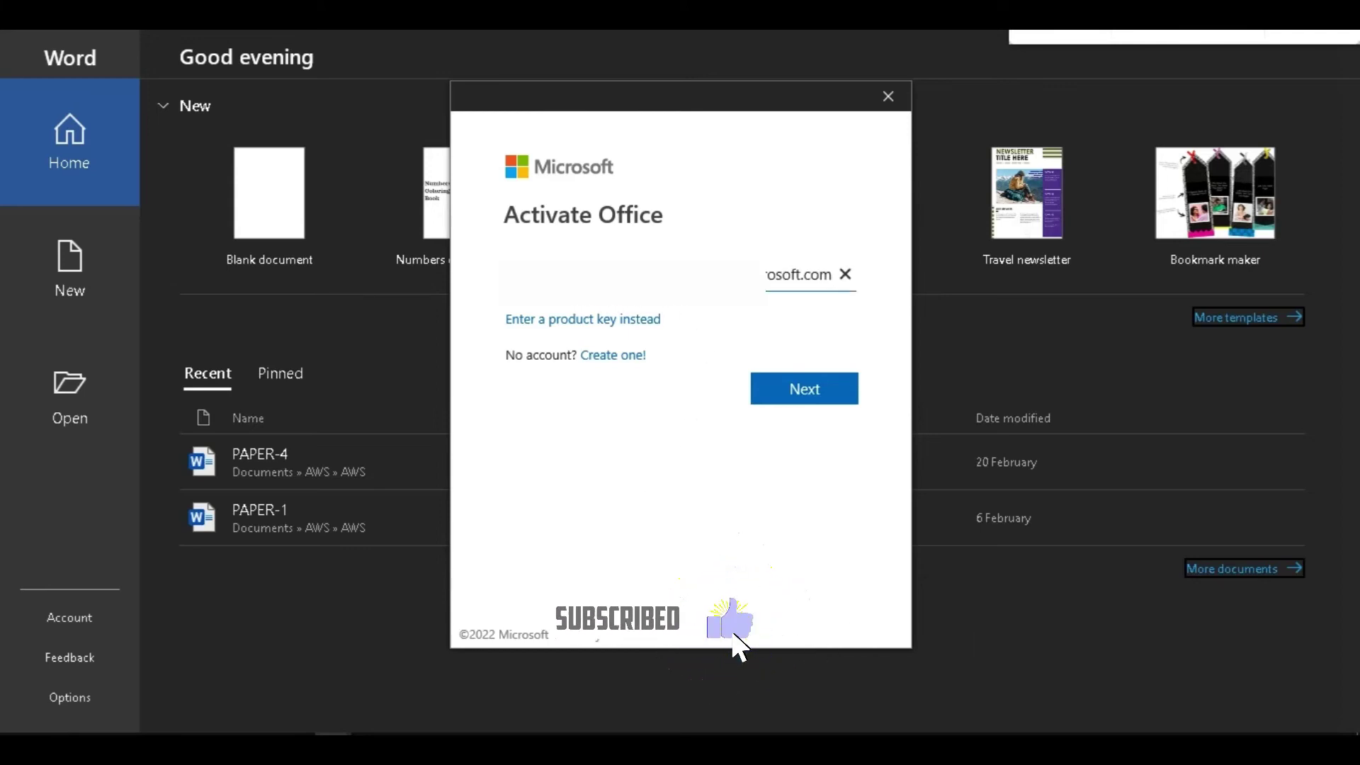
triple_click(797, 275)
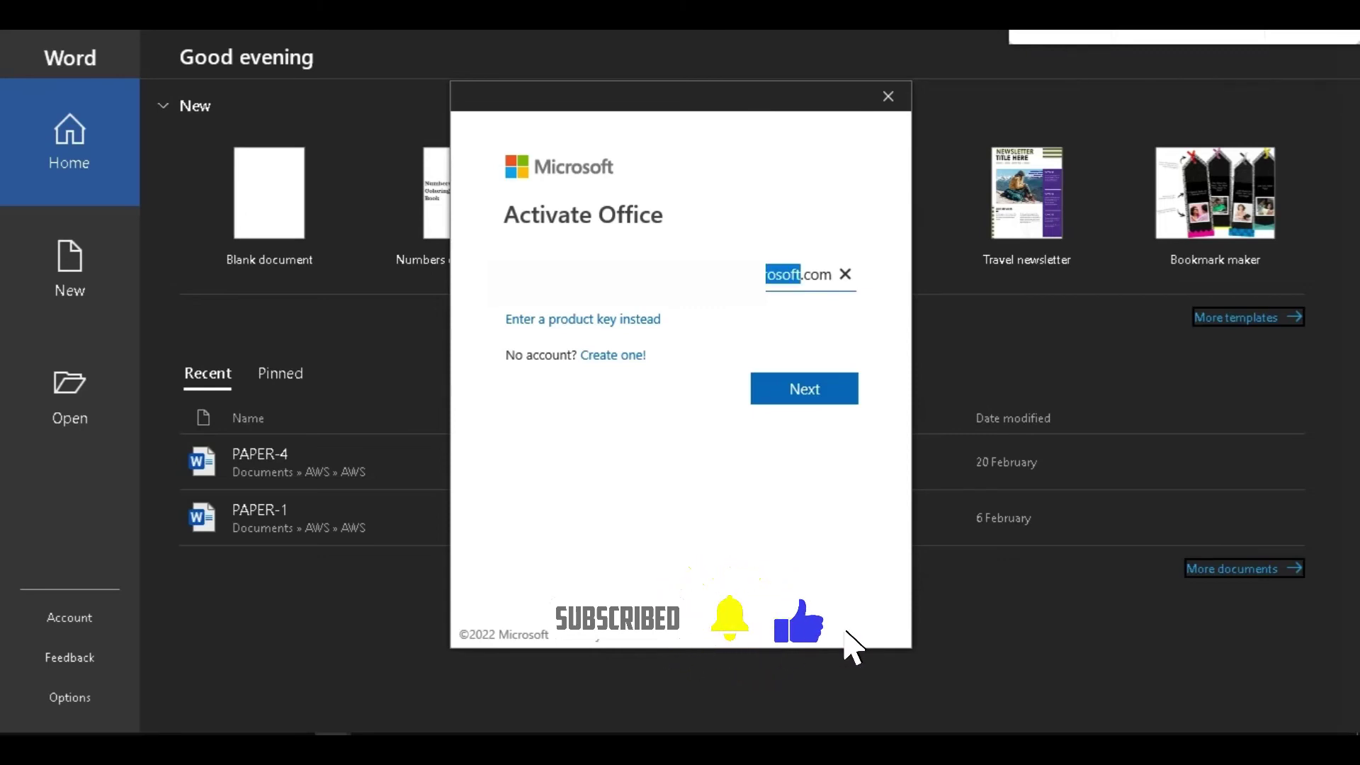
left_click(806, 396)
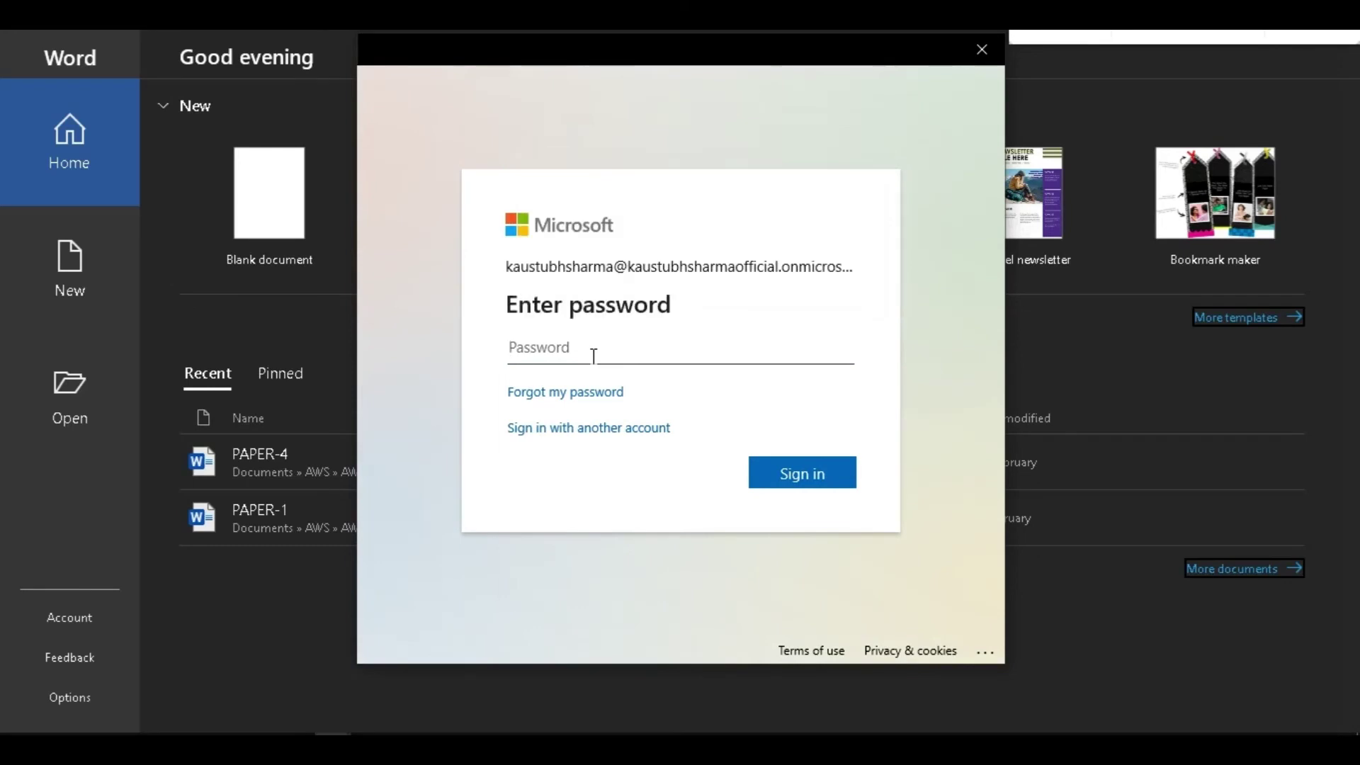
key("ctrl+v")
key("Return")
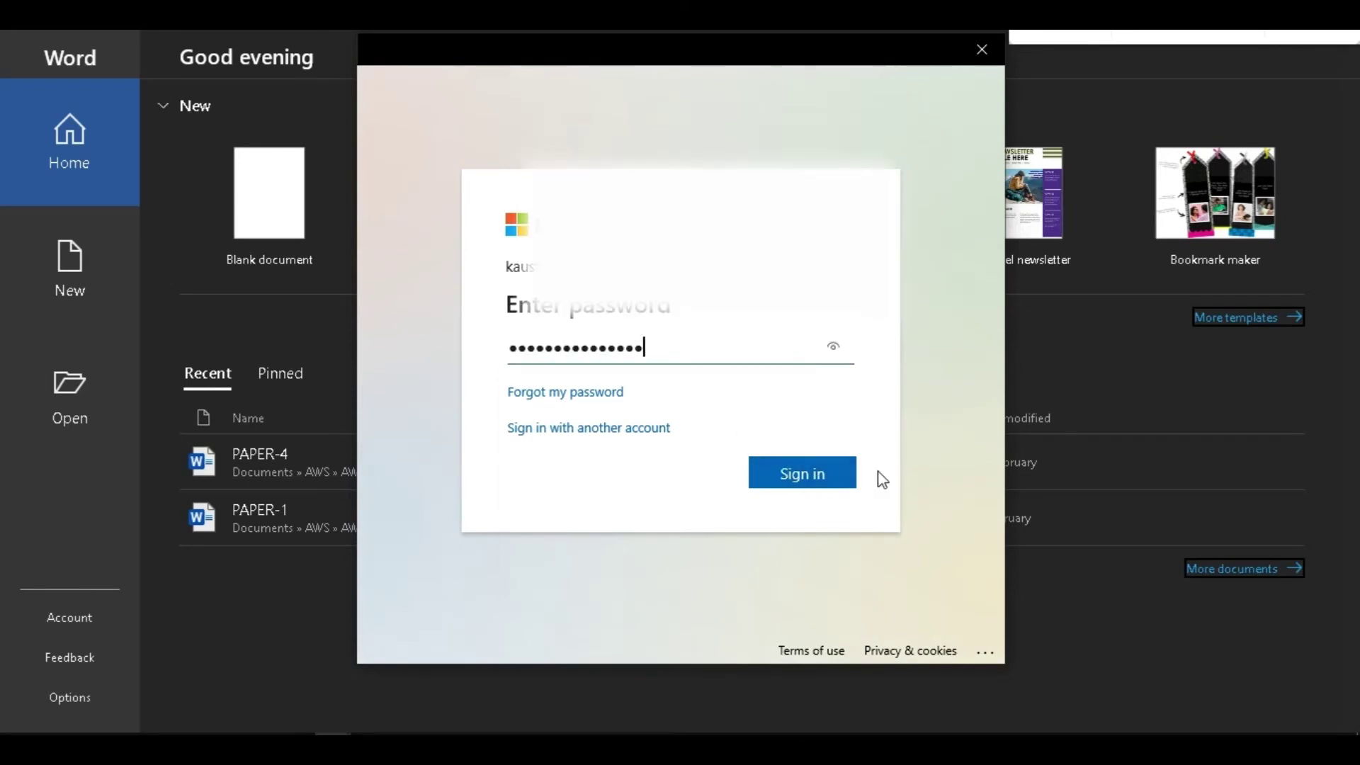
left_click(790, 481)
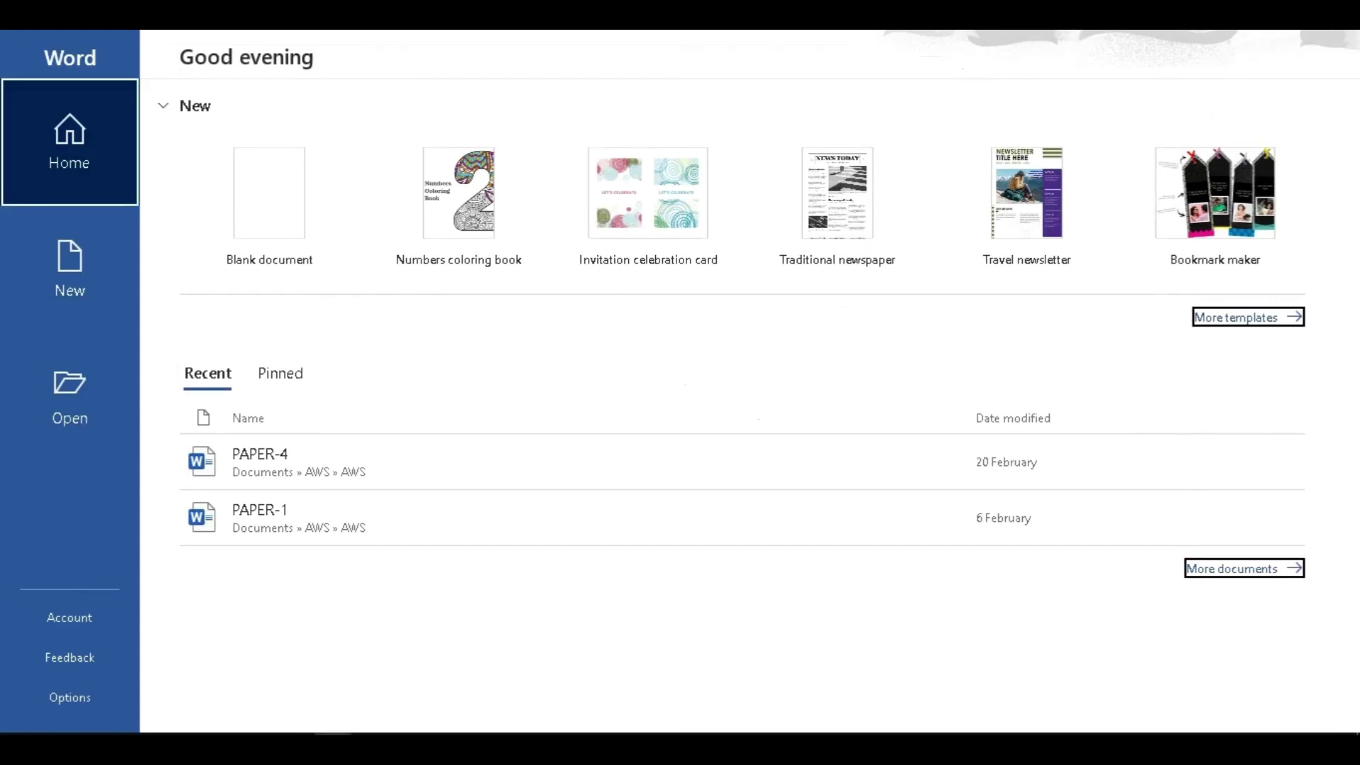
Confirm the signed-in account and create a new blank document showing its Home tab.
left_click(994, 44)
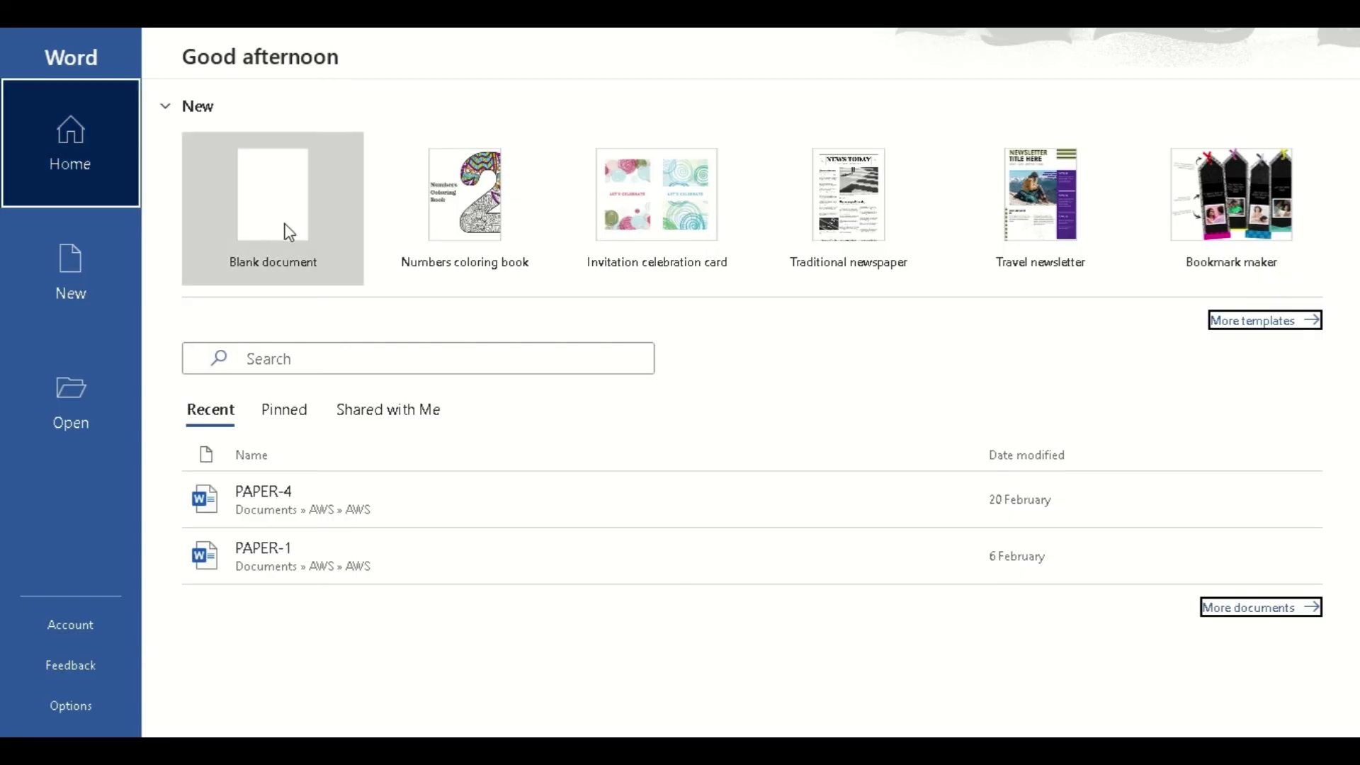
left_click(288, 232)
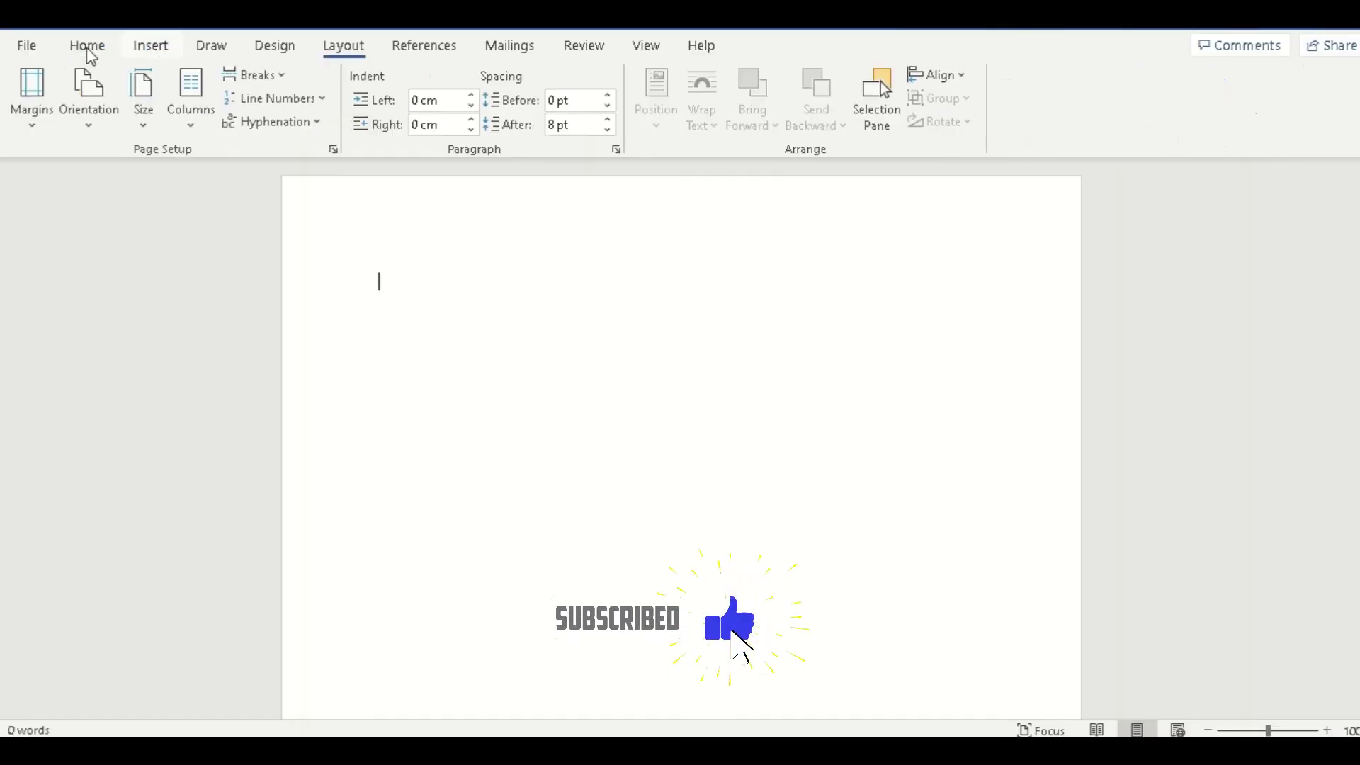
left_click(88, 50)
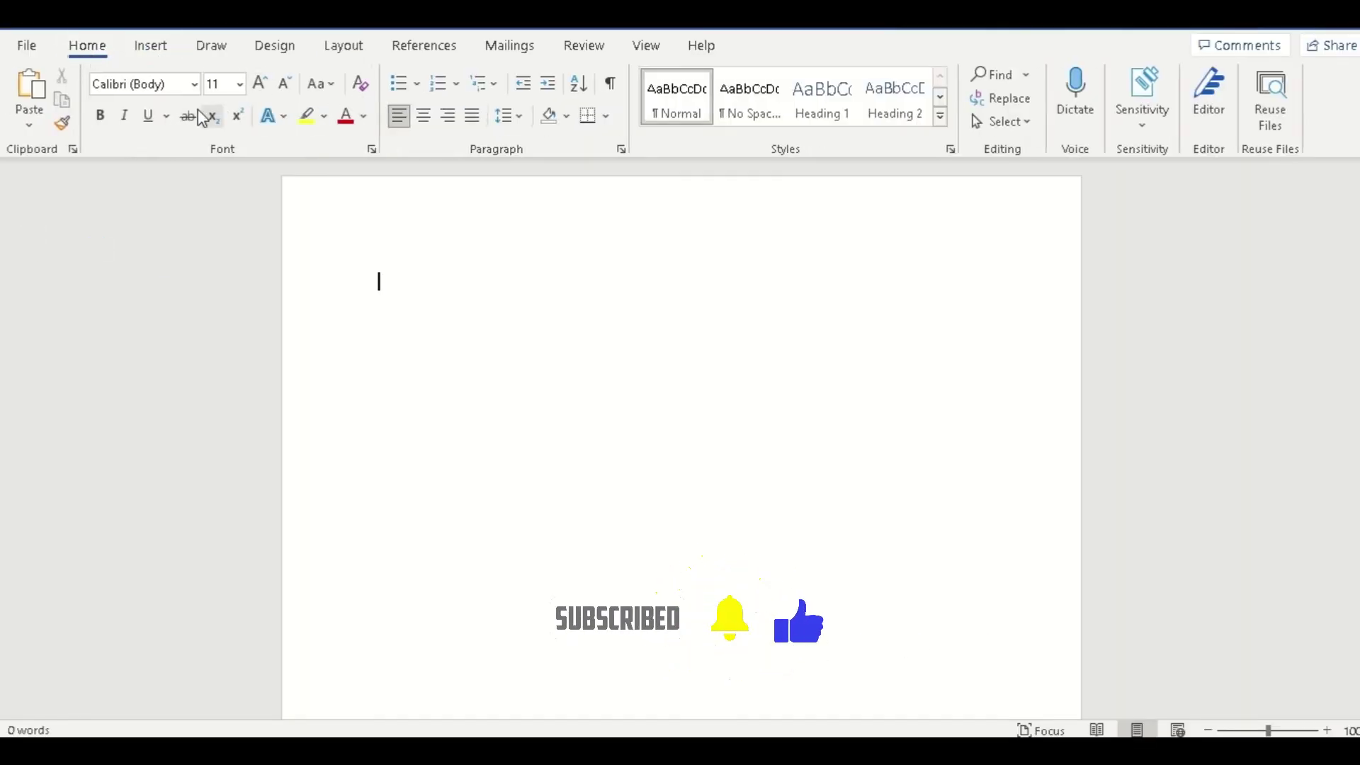
Browse the Insert, Draw, Design, Layout, References, Mailings and Review ribbon tabs.
left_click(150, 51)
left_click(211, 50)
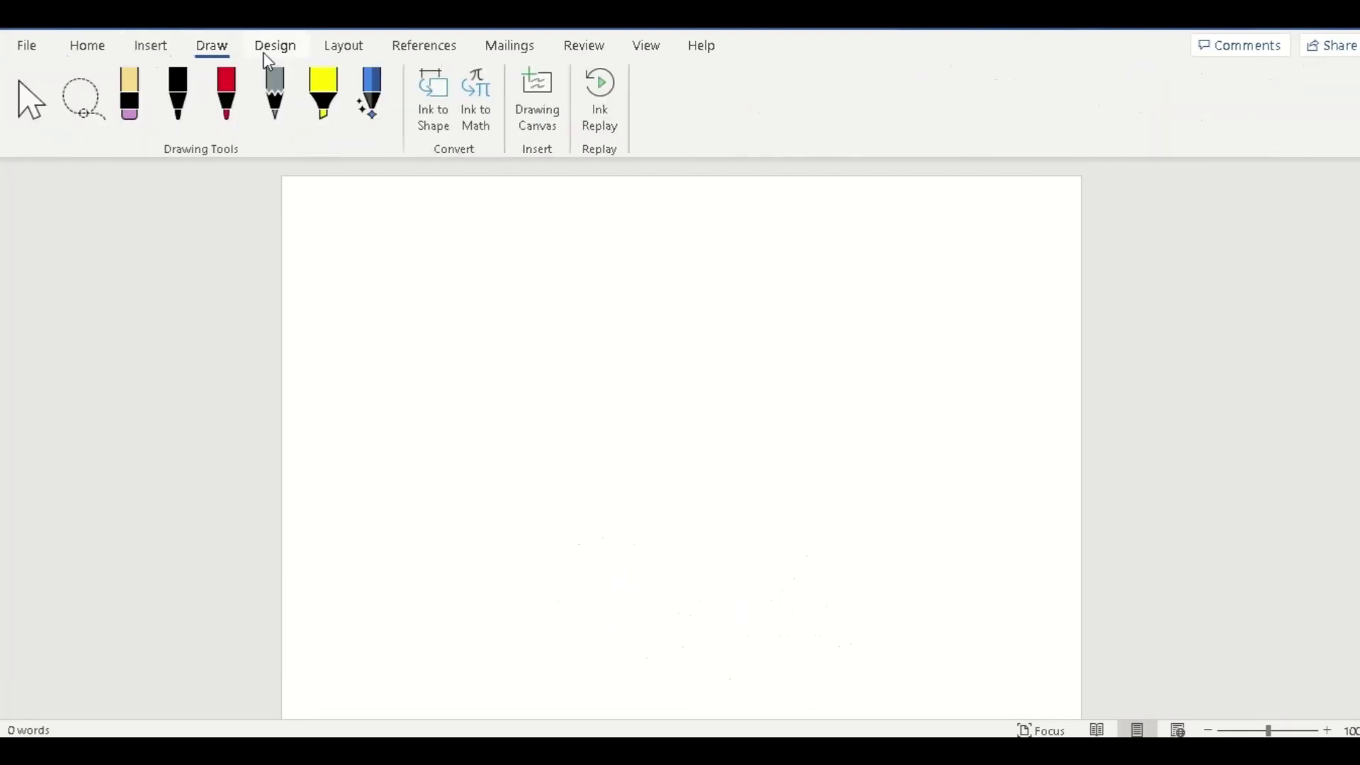
left_click(273, 52)
left_click(327, 53)
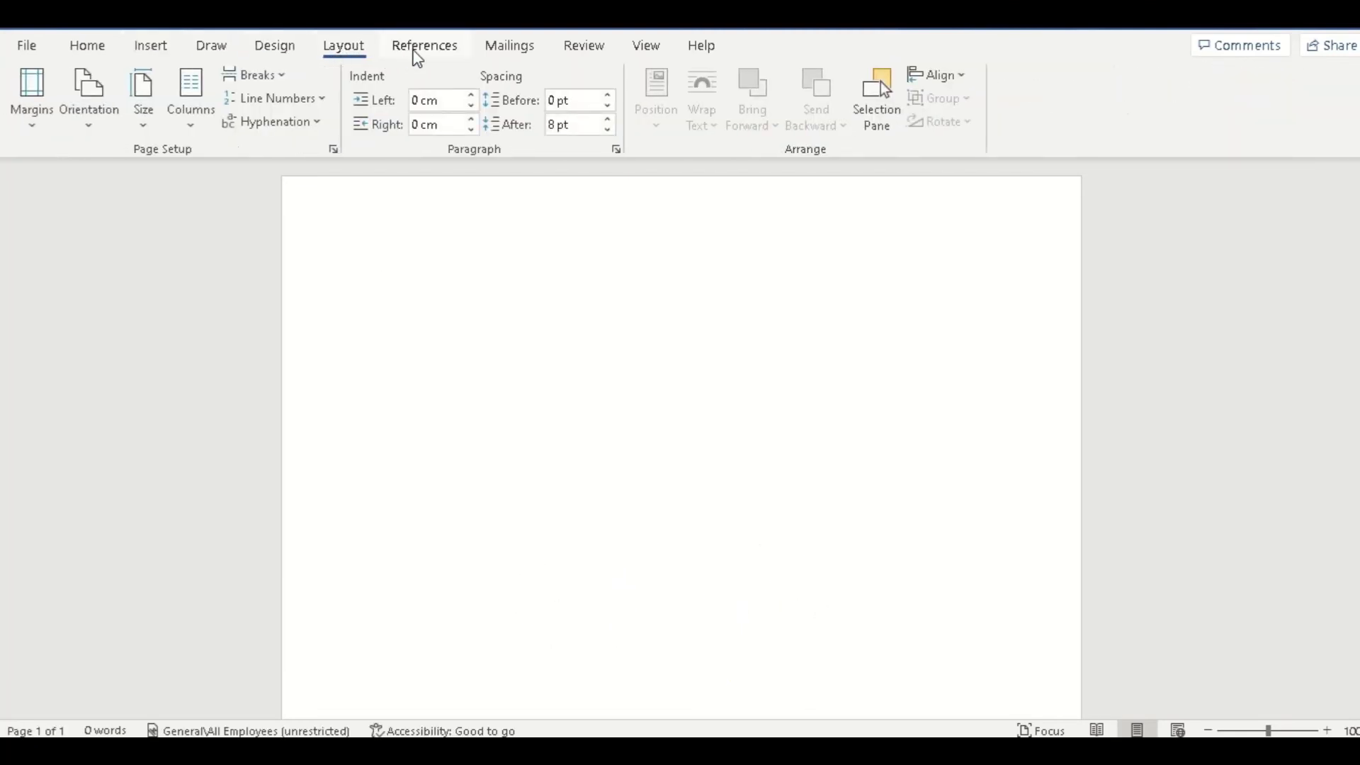
left_click(424, 46)
left_click(511, 46)
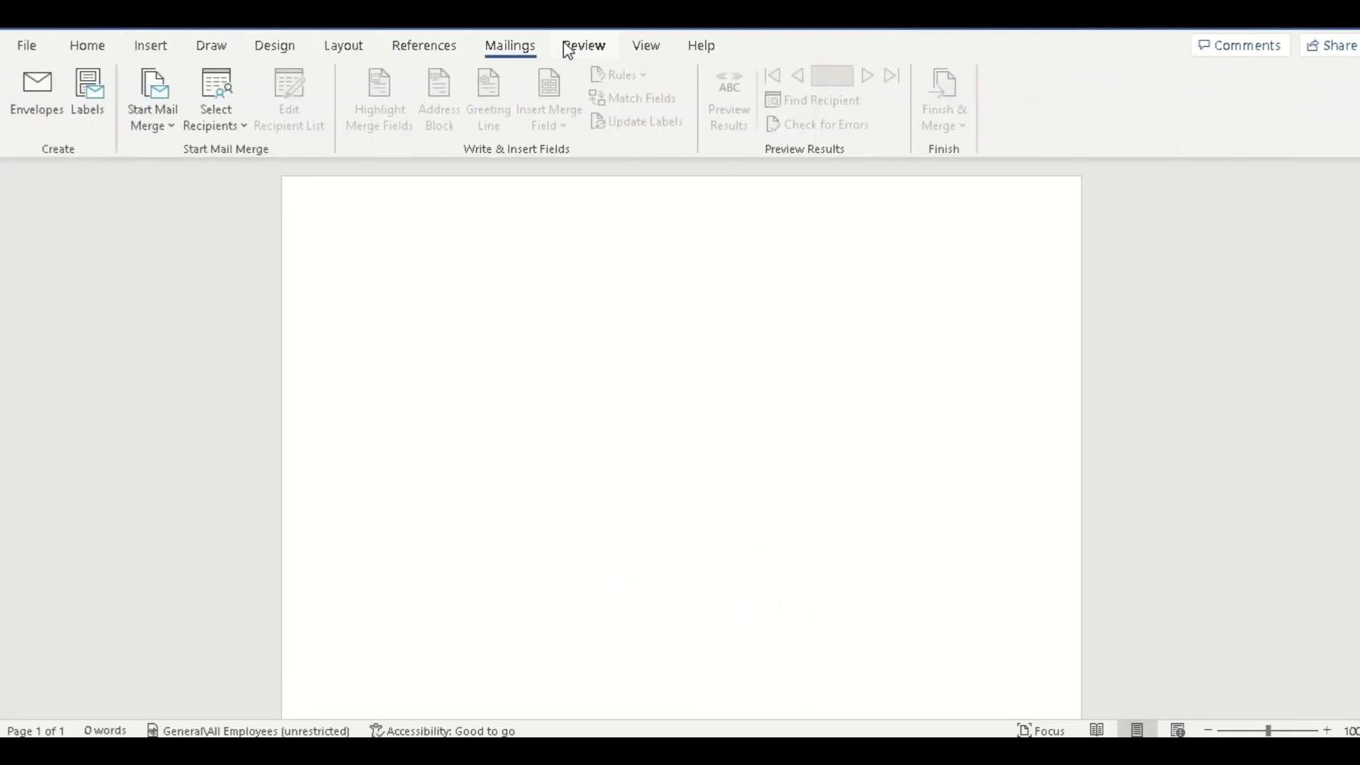
left_click(579, 50)
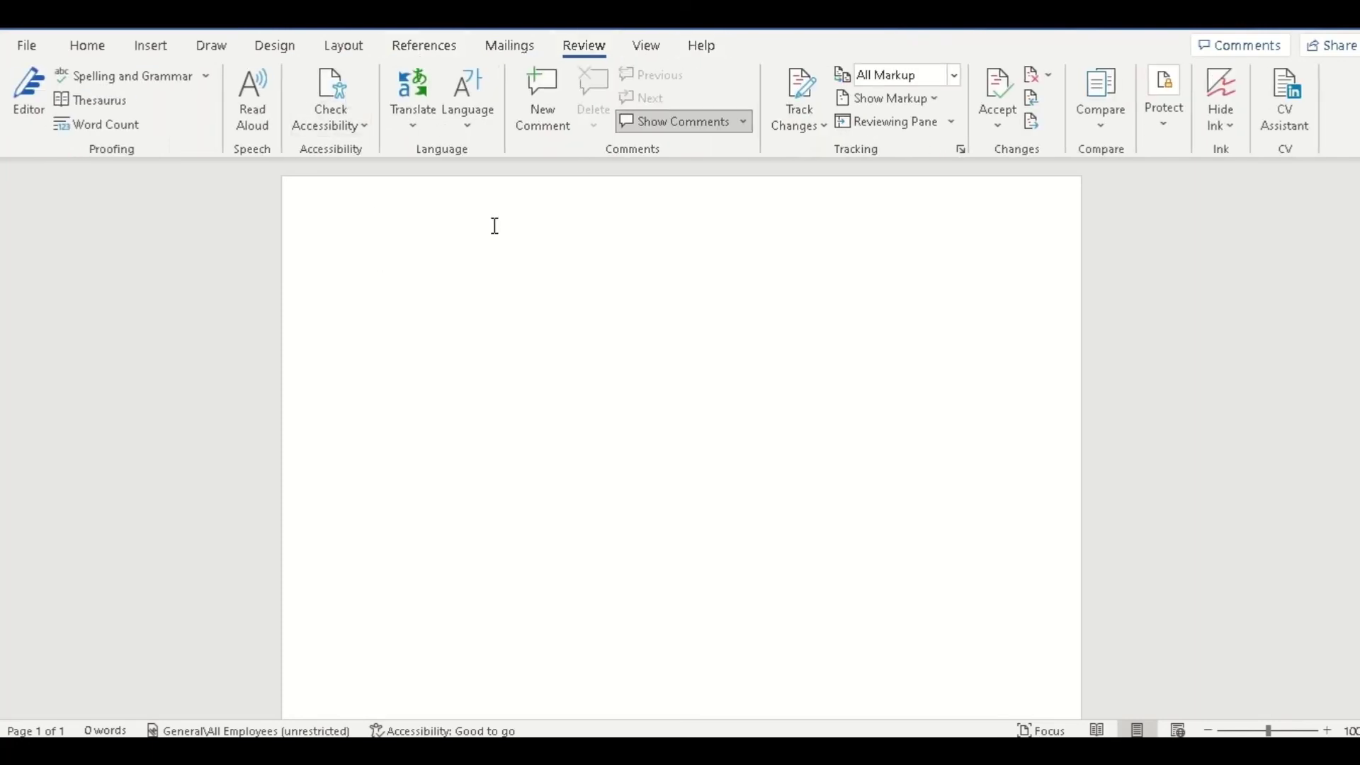
Show the File Account page listing Microsoft 365 Apps for enterprise, Version 2206.
left_click(29, 46)
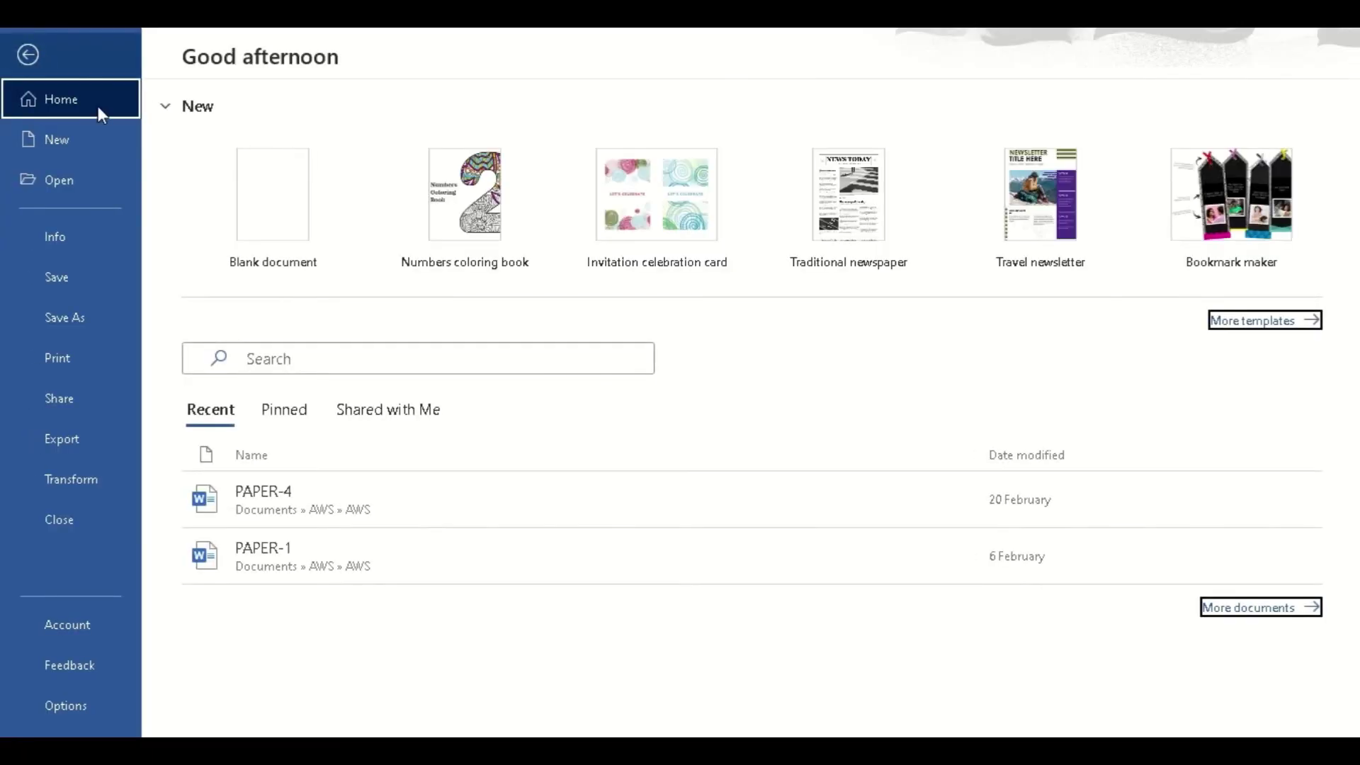
left_click(42, 635)
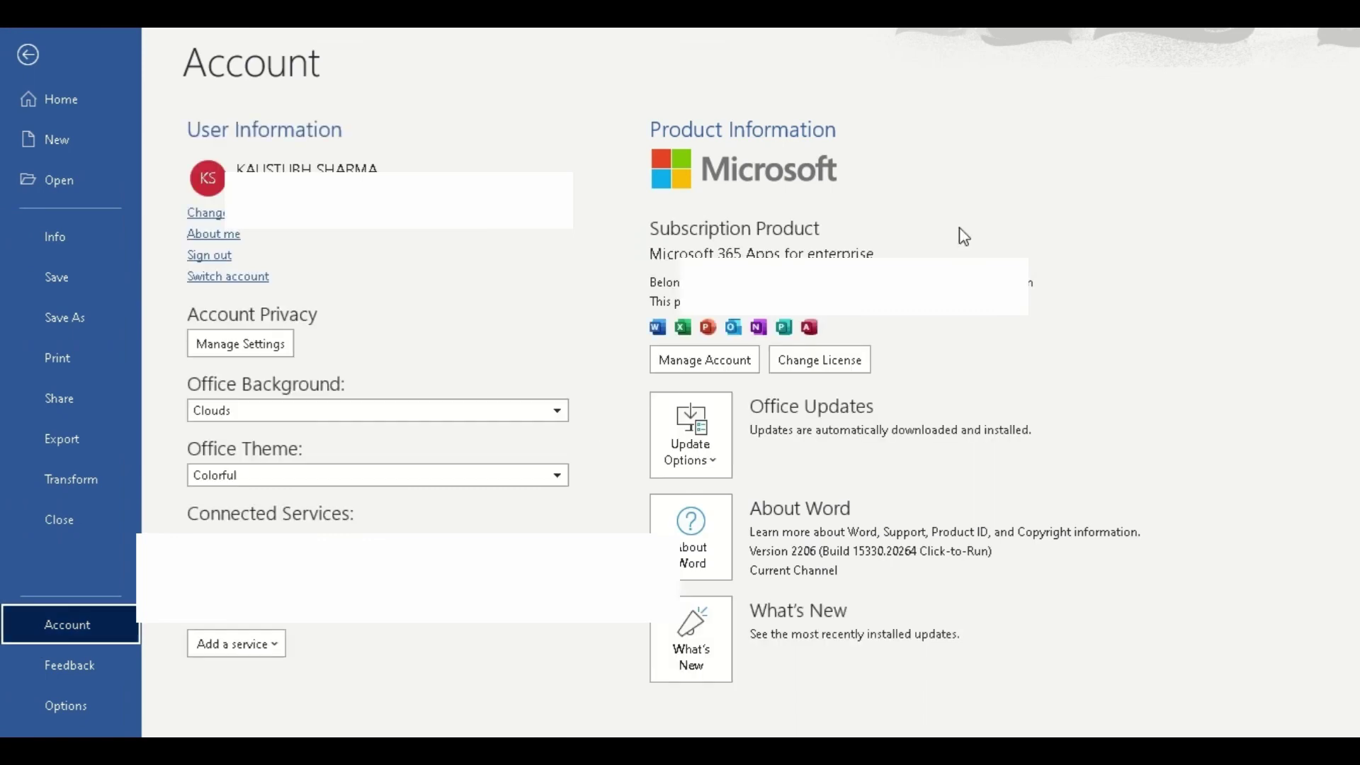